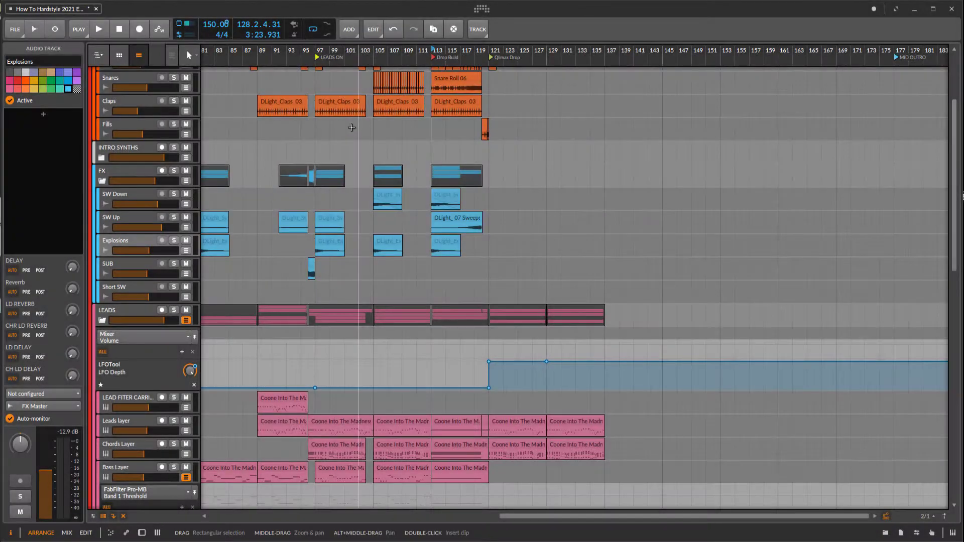
# - Examine the percussion, FX and fill clips from the Drop Build section up to the Qlimax Drop
pyautogui.moveTo(388, 135); pyautogui.dragTo(427, 164)
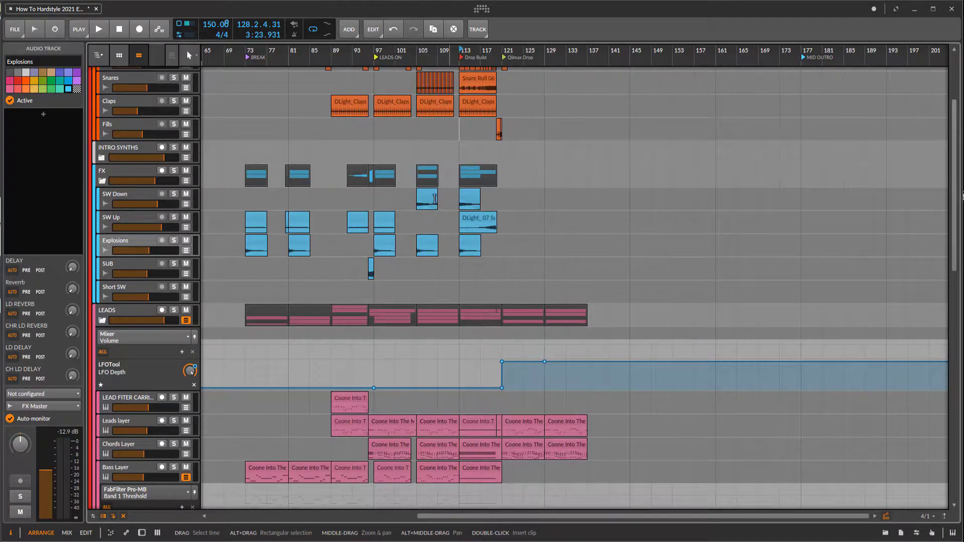
pyautogui.scroll(4, 434, 199)
pyautogui.scroll(4, 452, 199)
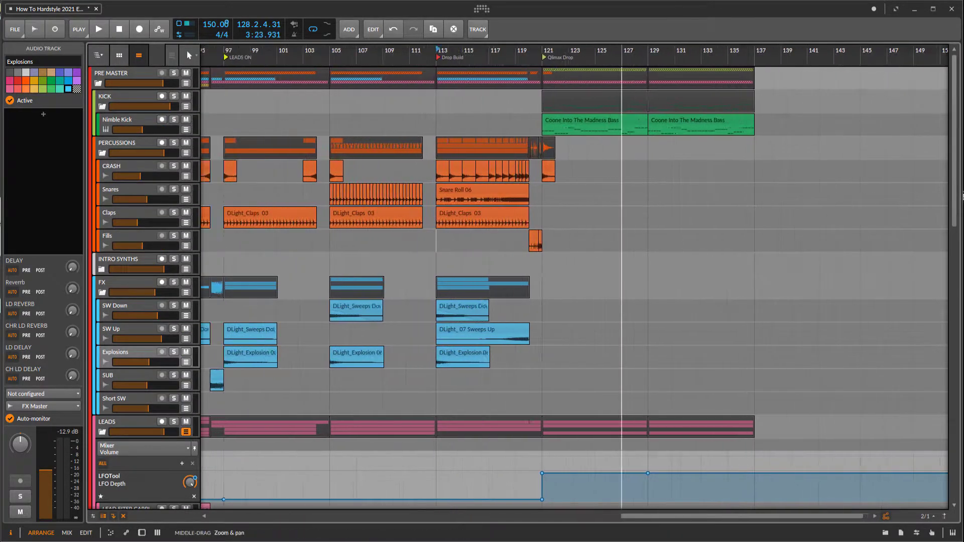
pyautogui.scroll(3, 416, 237)
pyautogui.moveTo(336, 240); pyautogui.dragTo(440, 243)
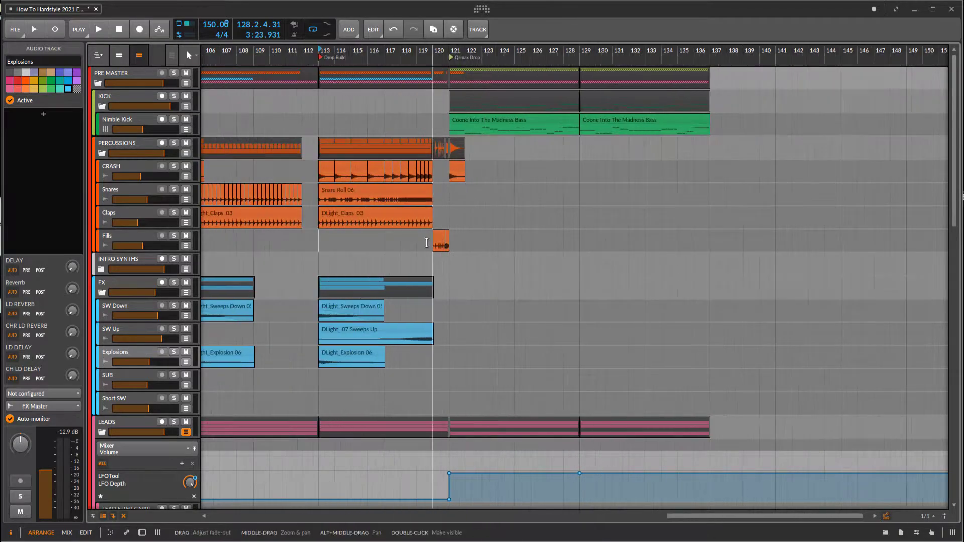
pyautogui.moveTo(336, 253); pyautogui.dragTo(465, 251)
pyautogui.moveTo(302, 241); pyautogui.dragTo(347, 237)
pyautogui.moveTo(526, 231); pyautogui.dragTo(683, 236)
pyautogui.scroll(5, 402, 262)
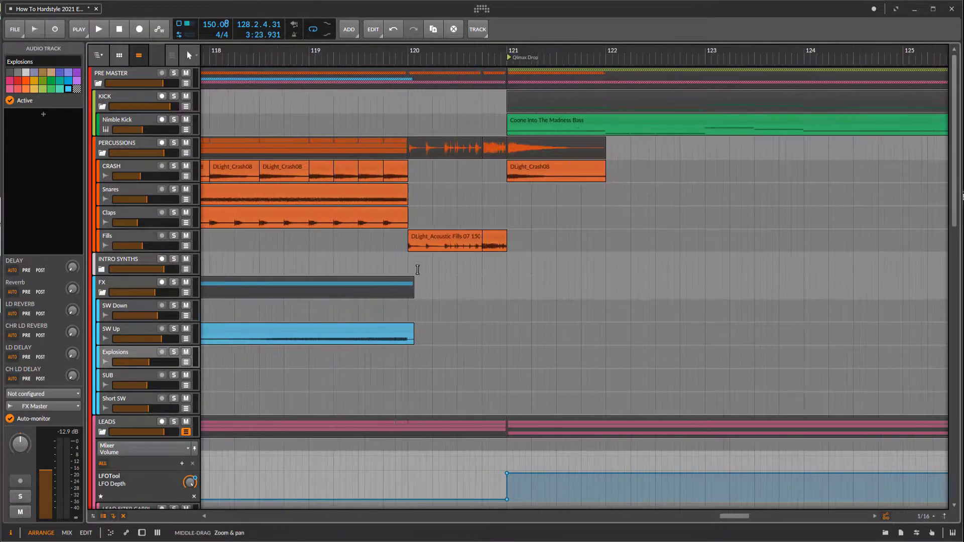
# - Play the arrangement from the second Fills clip at 120.4.1 and stop just after the Qlimax Drop begins
pyautogui.click(483, 246)
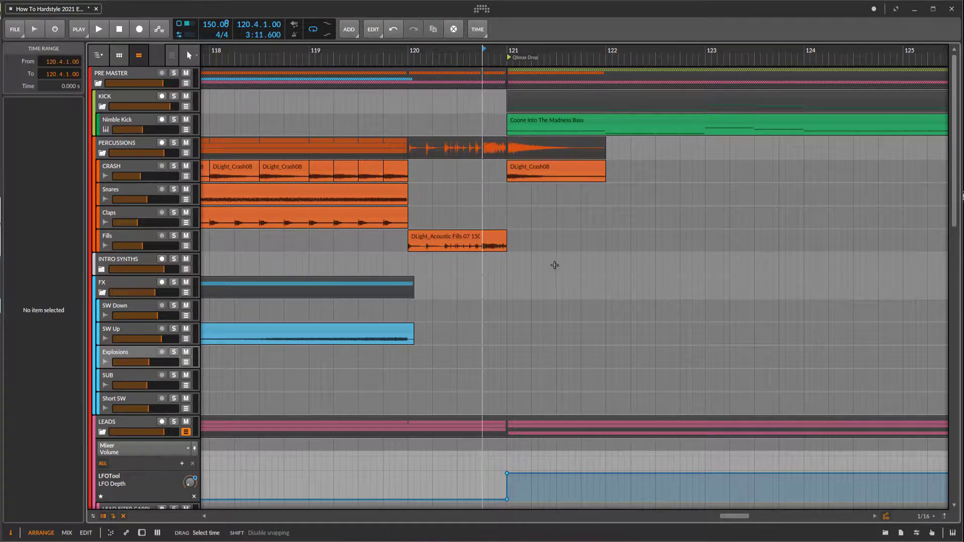
pyautogui.scroll(-2, 500, 261)
pyautogui.scroll(-2, 500, 262)
pyautogui.press('space')
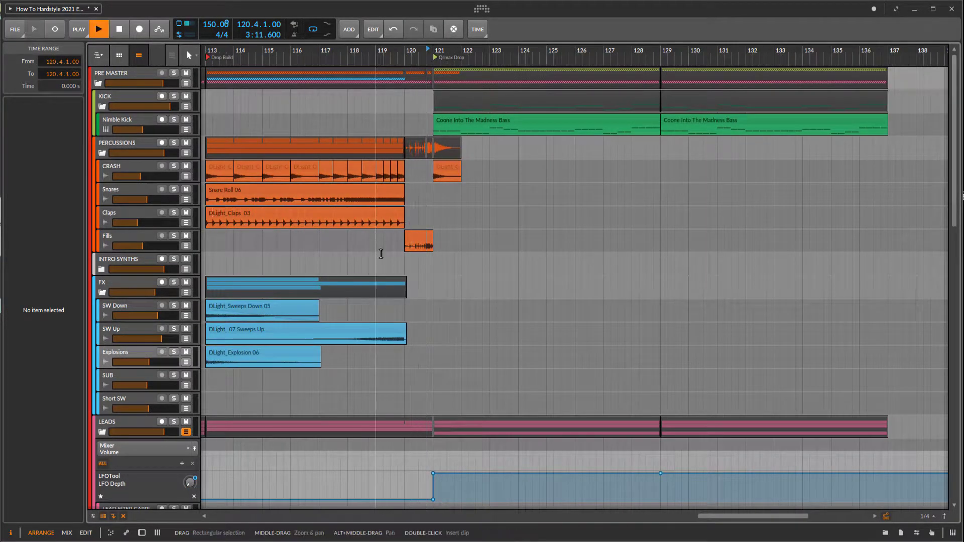
pyautogui.moveTo(462, 295); pyautogui.dragTo(586, 280)
pyautogui.press('space')
# - Show the file browser beside the empty part of the arrangement before the break and open the Deny Light SNARES folder
pyautogui.moveTo(337, 293); pyautogui.dragTo(577, 290)
pyautogui.moveTo(304, 290); pyautogui.dragTo(484, 252)
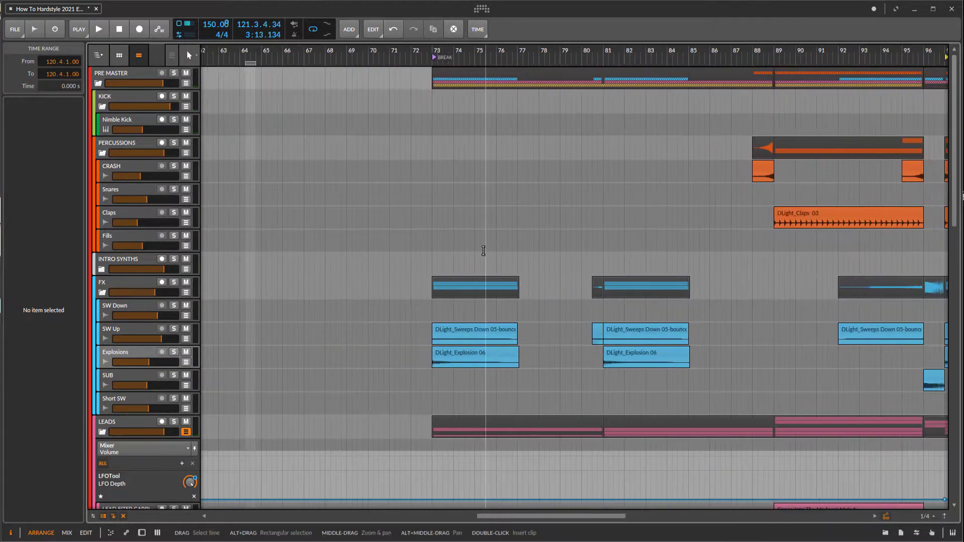
pyautogui.moveTo(693, 251); pyautogui.dragTo(510, 268)
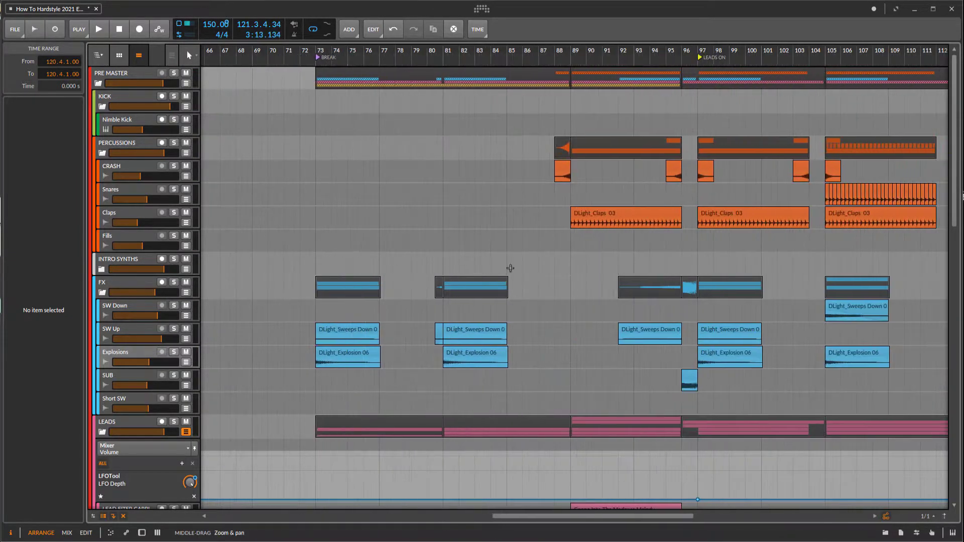
pyautogui.click(886, 535)
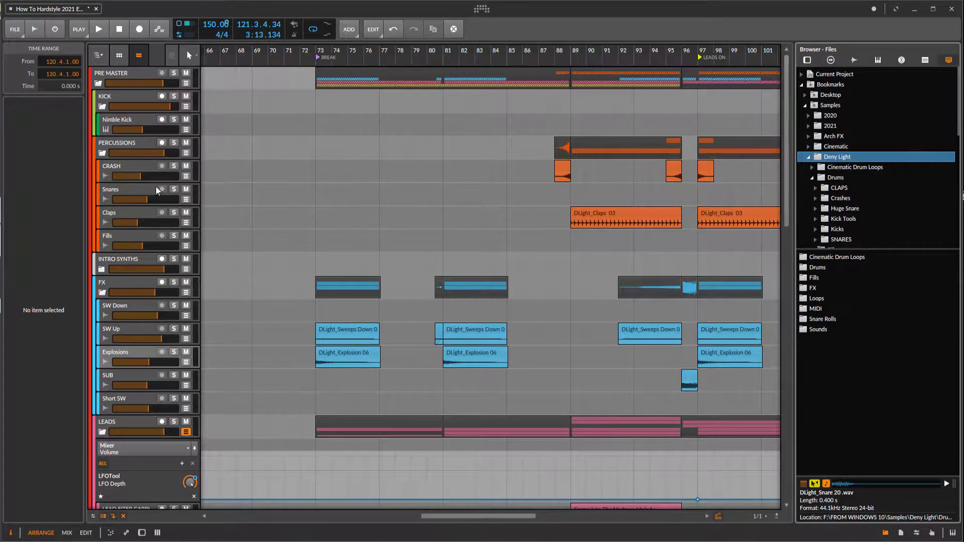
pyautogui.moveTo(295, 213); pyautogui.dragTo(438, 188)
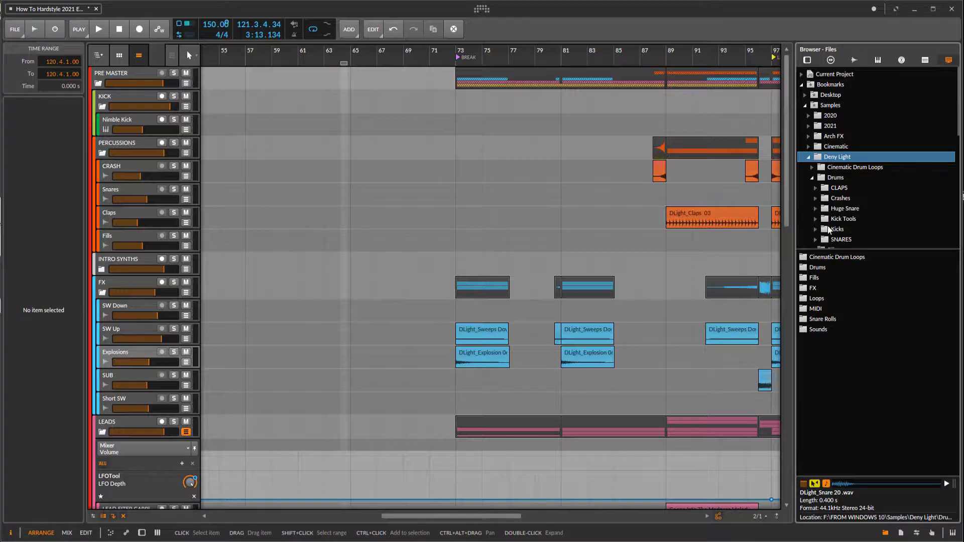
pyautogui.click(846, 240)
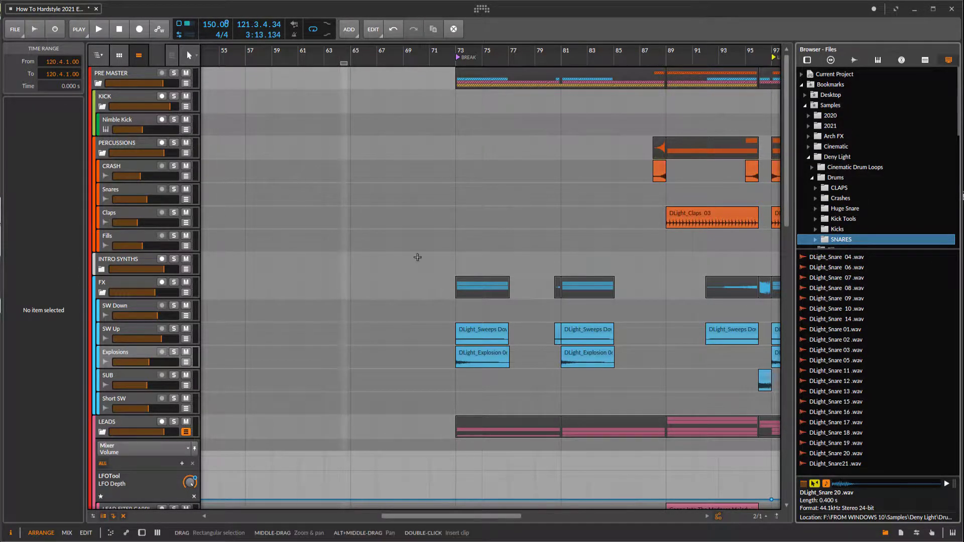
# - Audition the first snare samples and place DLight_Snare 04.wav at 64.2 on a new track between Claps and Fills
pyautogui.click(852, 269)
pyautogui.click(847, 260)
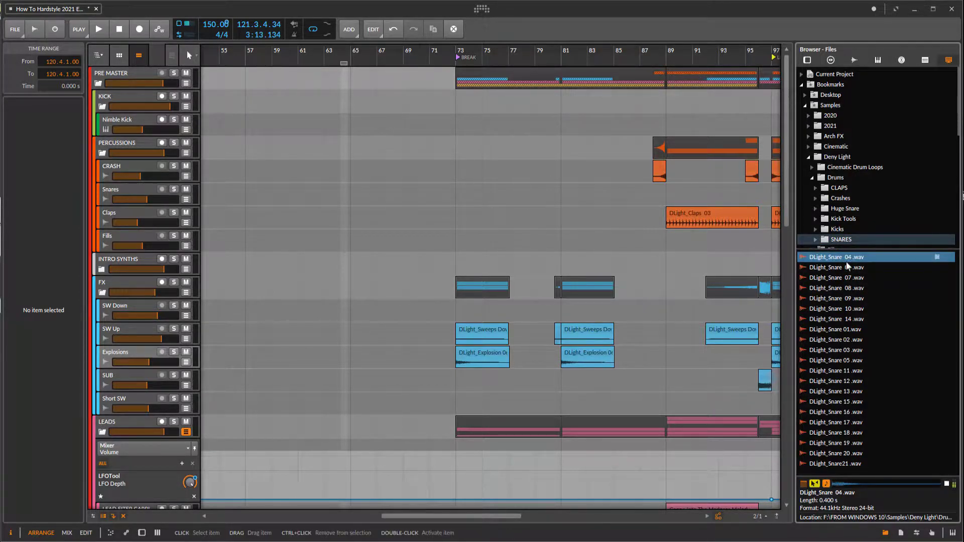
pyautogui.moveTo(845, 262); pyautogui.dragTo(329, 231)
pyautogui.scroll(6, 343, 230)
pyautogui.moveTo(258, 238); pyautogui.dragTo(348, 251)
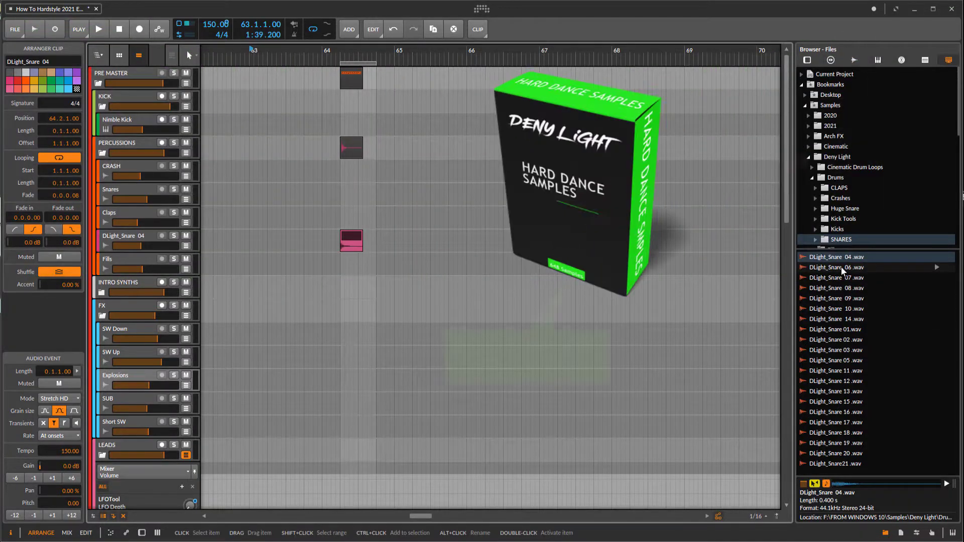
pyautogui.click(846, 277)
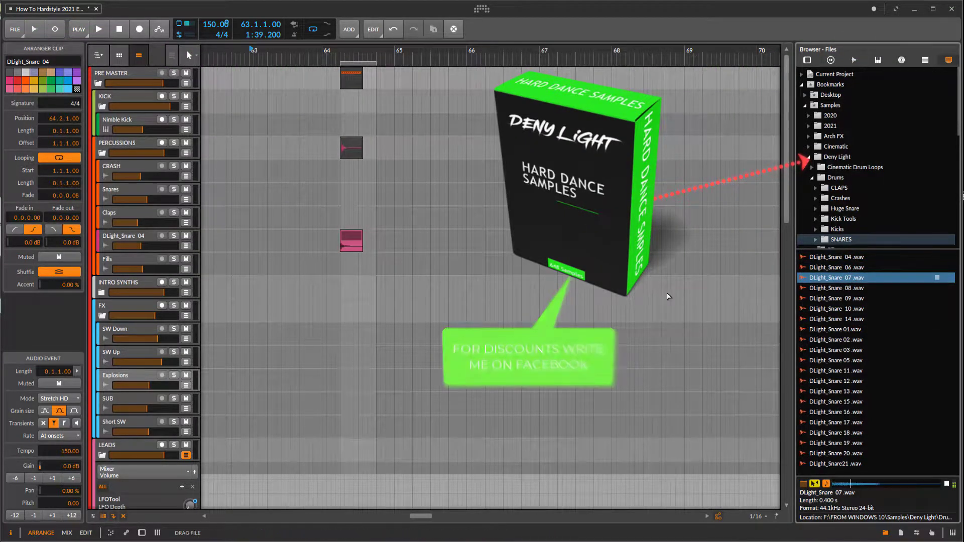
pyautogui.moveTo(668, 294); pyautogui.dragTo(345, 258)
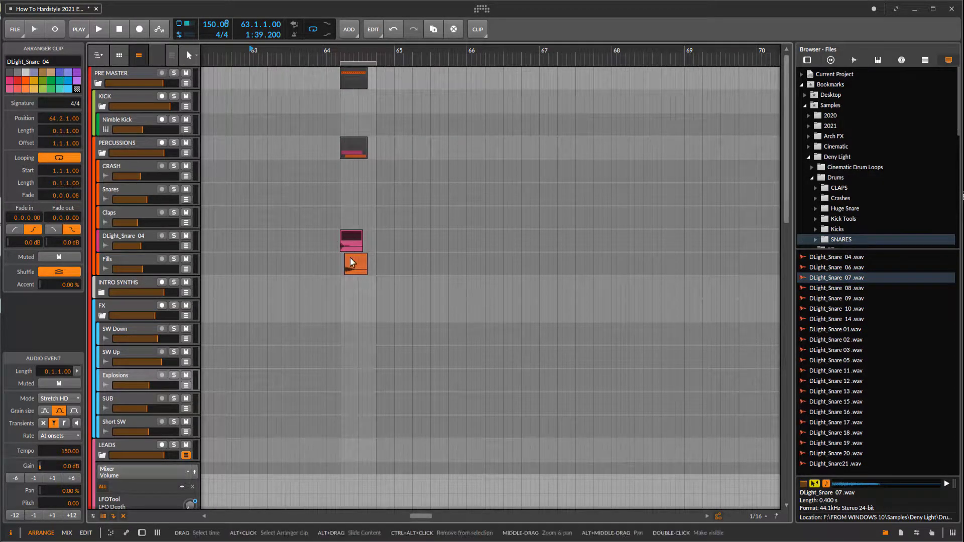
pyautogui.hotkey('ctrl', 'z')
# - Add four audio tracks directly below the DLight_Snare 04 track
pyautogui.click(143, 236)
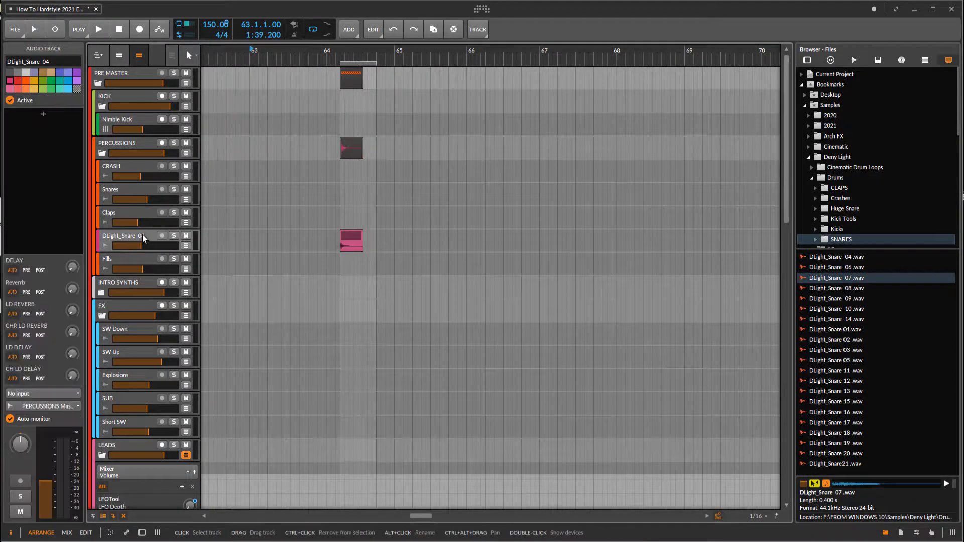
pyautogui.hotkey('ctrl', 't')
pyautogui.hotkey('ctrl', 't')
pyautogui.hotkey('ctrl', 't')
pyautogui.hotkey('ctrl', 't')
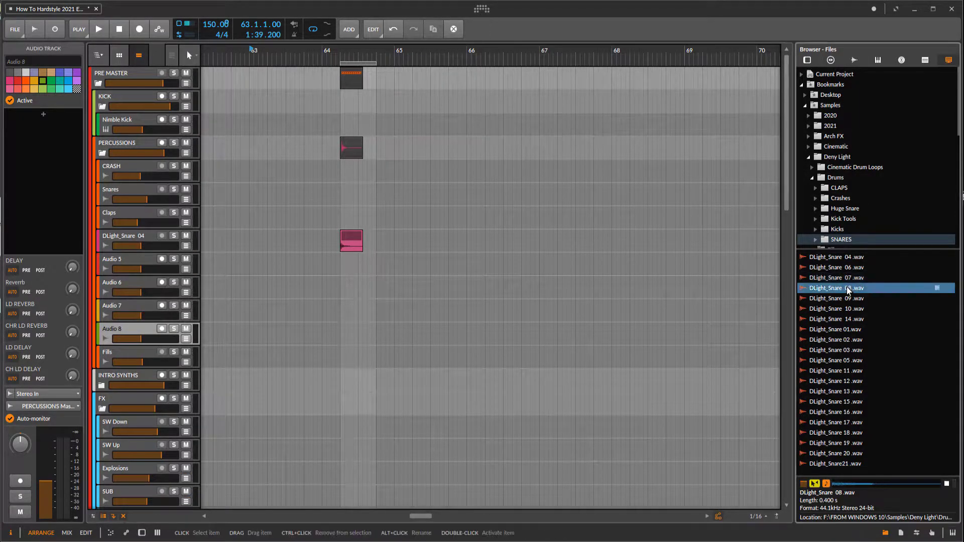
# - Audition more snares and place DLight_Snare 07 and DLight_Snare 01 at 64.2 on the first two empty audio tracks
pyautogui.moveTo(845, 279); pyautogui.dragTo(343, 269)
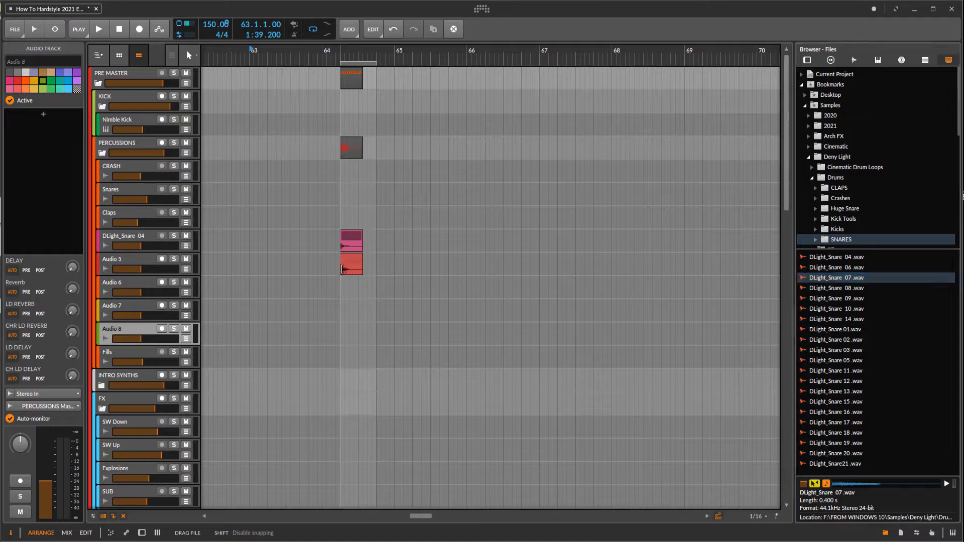
pyautogui.click(866, 287)
pyautogui.press('Down')
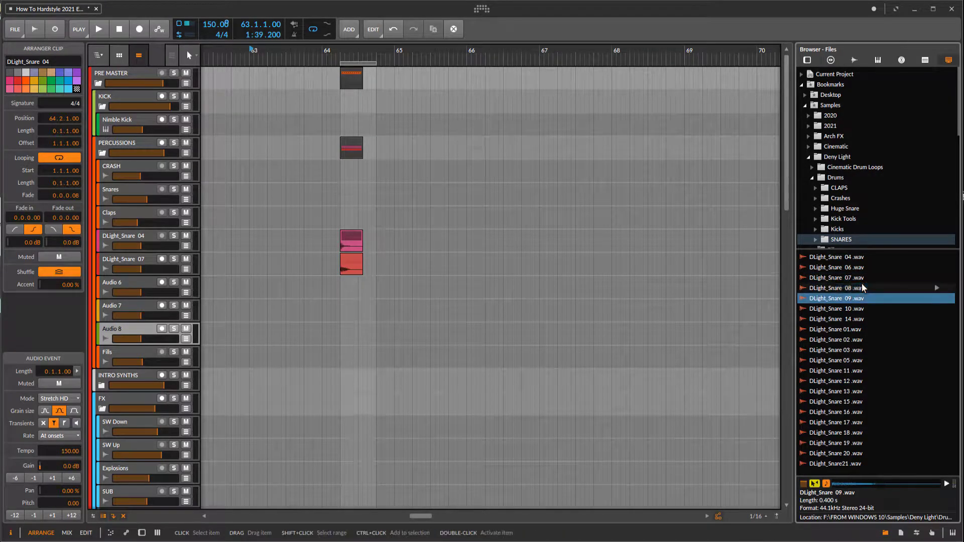
pyautogui.press('Down')
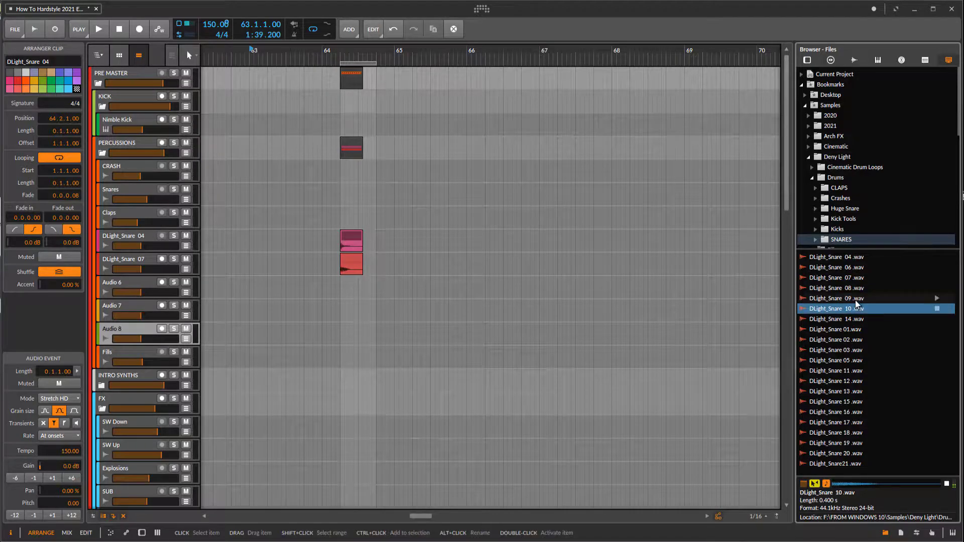
pyautogui.press('Down')
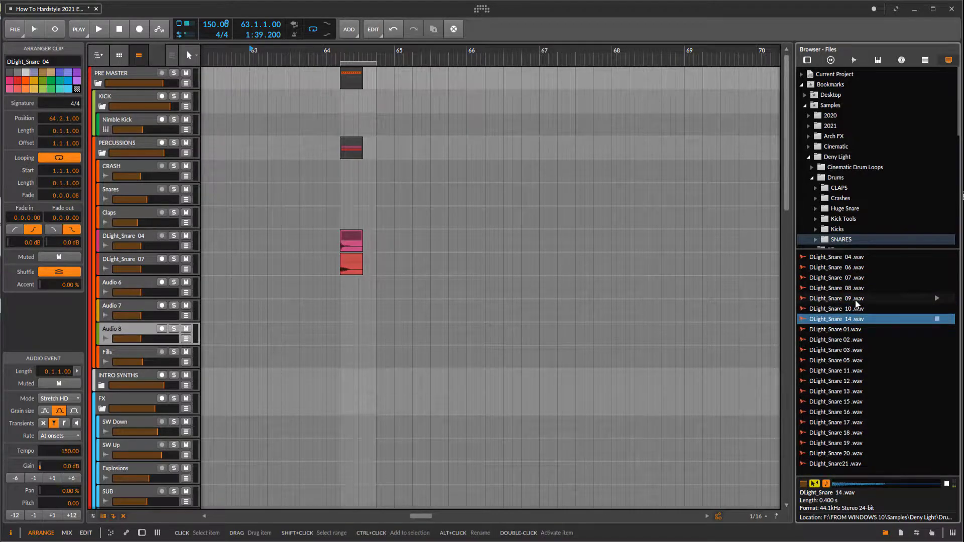
pyautogui.click(856, 330)
pyautogui.moveTo(854, 331); pyautogui.dragTo(348, 290)
pyautogui.scroll(5, 348, 290)
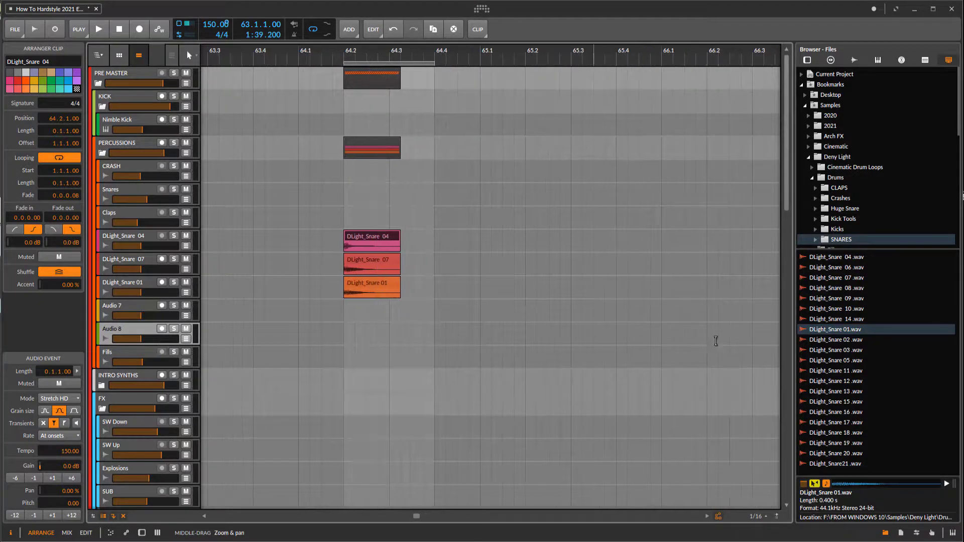
# - Audition the following snare samples and place DLight_Snare 15.wav at 64.2 on the Audio 7 track
pyautogui.click(847, 340)
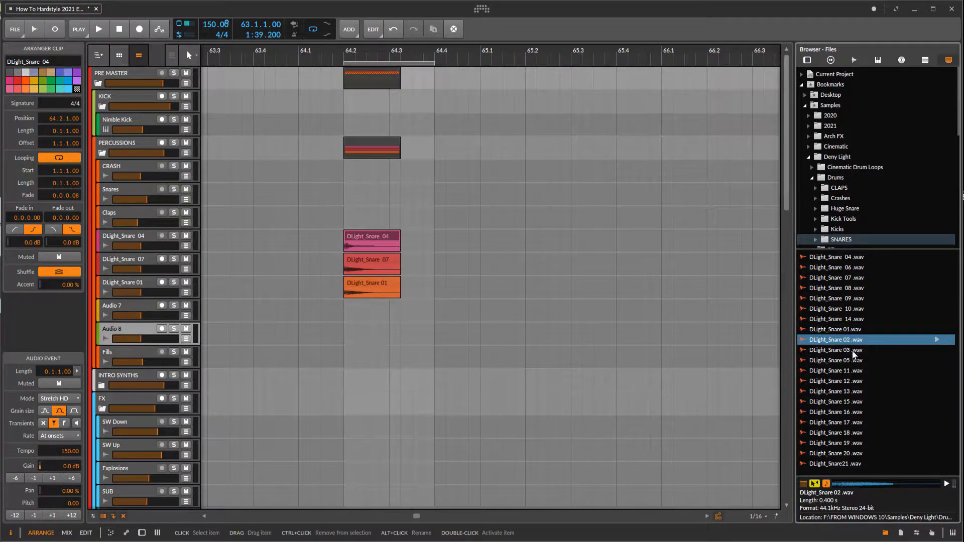
pyautogui.press('Down')
pyautogui.press('Down')
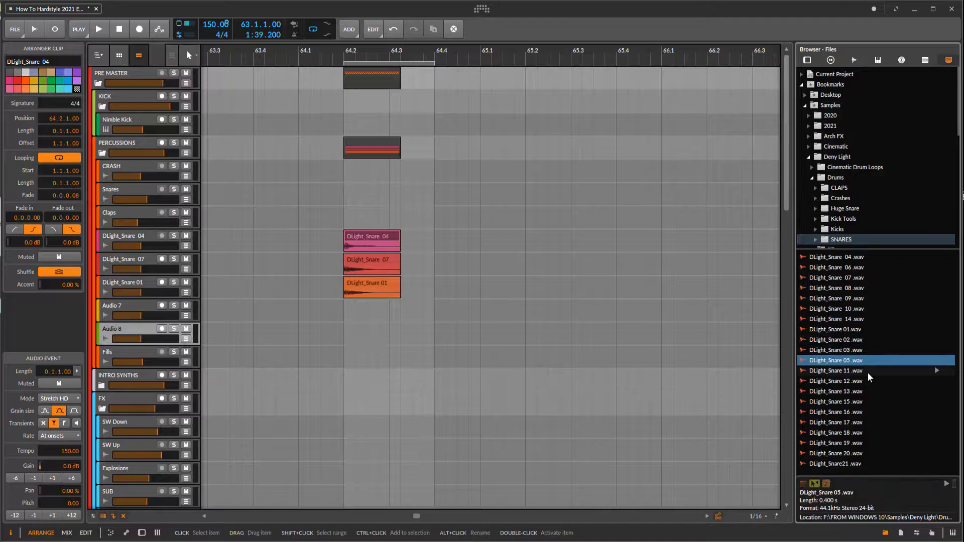
pyautogui.click(857, 391)
pyautogui.click(878, 402)
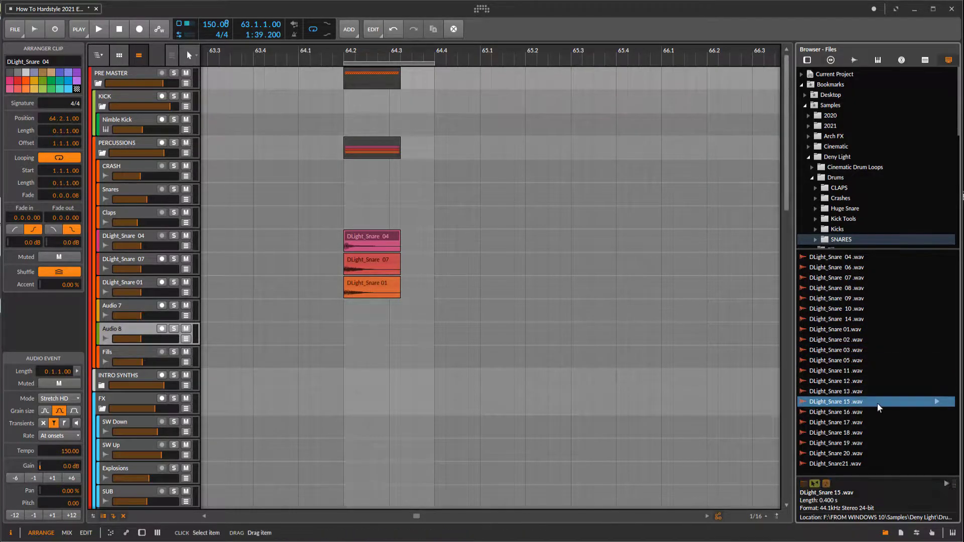
pyautogui.moveTo(878, 403); pyautogui.dragTo(346, 306)
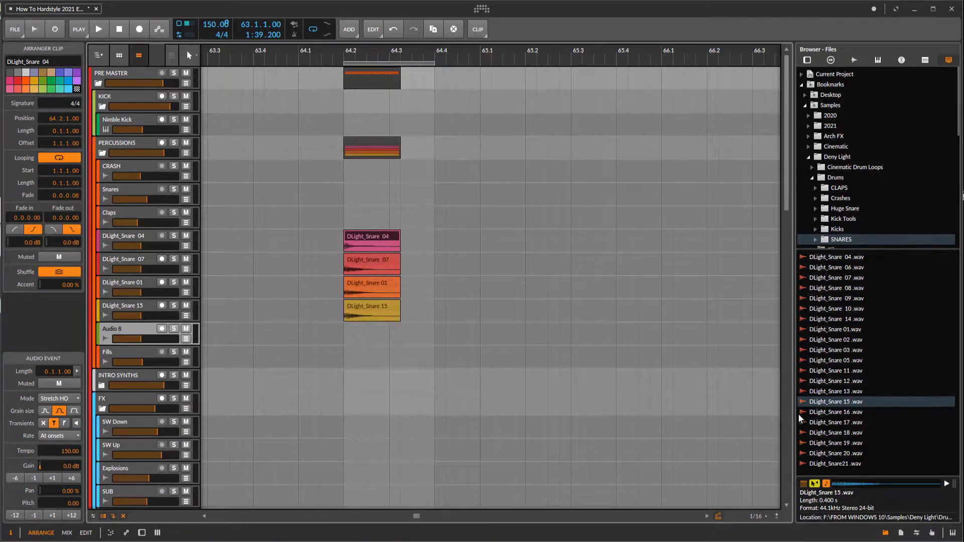
# - Audition snares 16 and 17 and place DLight_Snare 17.wav at 64.2 on the Audio 8 track
pyautogui.click(826, 425)
pyautogui.click(835, 412)
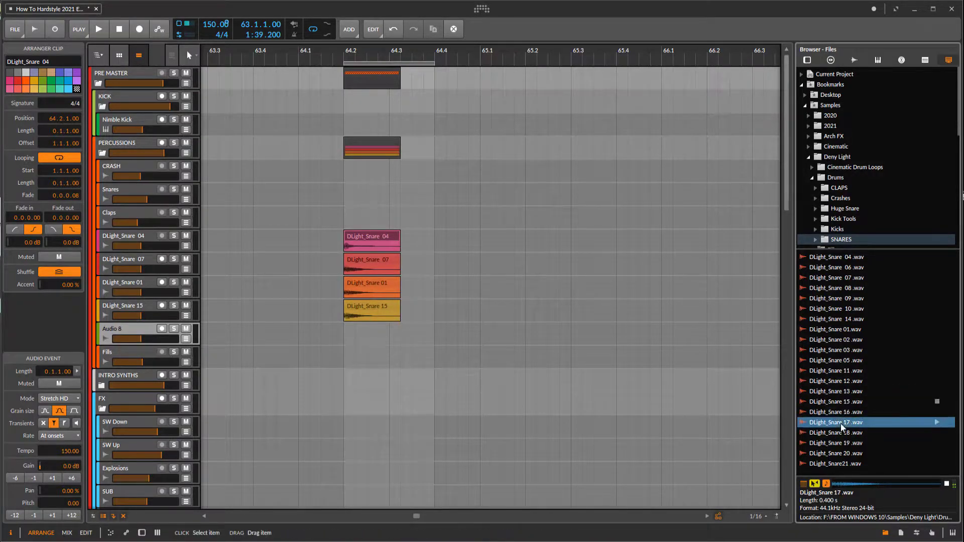
pyautogui.moveTo(841, 424); pyautogui.dragTo(343, 336)
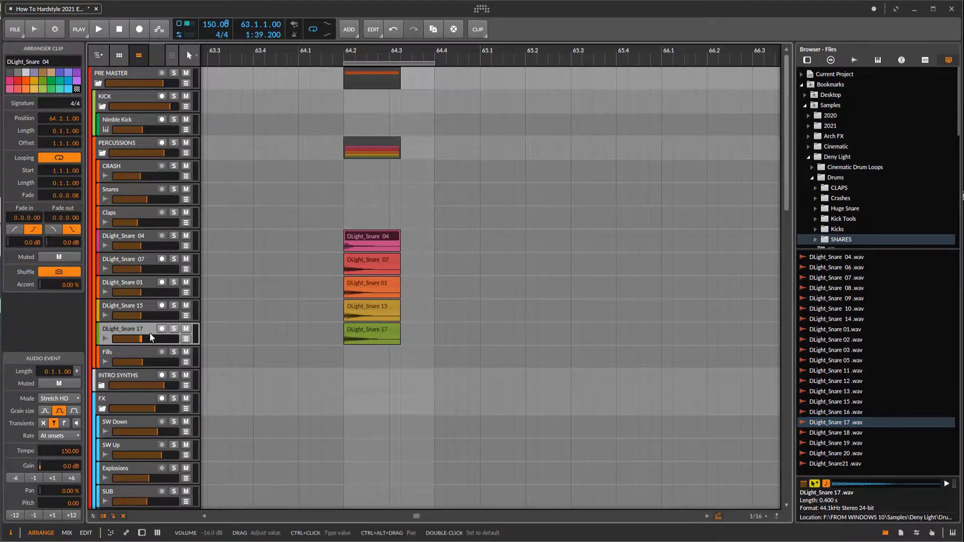
# - Add another audio track above Fills, audition the remaining snares and place DLight_Snare 20.wav on it at 64.2
pyautogui.hotkey('ctrl', 'shift', 't')
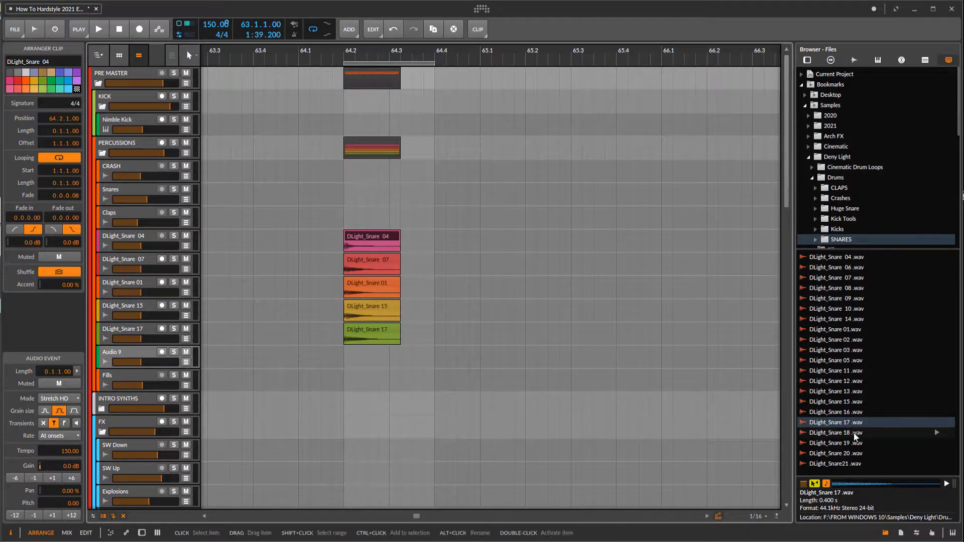
pyautogui.click(851, 433)
pyautogui.click(849, 444)
pyautogui.click(839, 453)
pyautogui.click(850, 463)
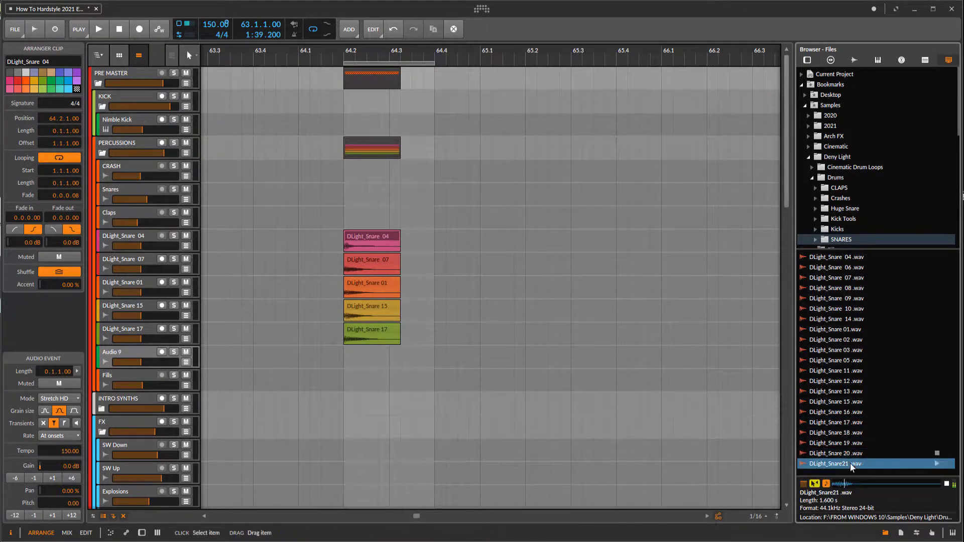
pyautogui.click(842, 453)
pyautogui.moveTo(841, 453); pyautogui.dragTo(346, 360)
# - Group the six snare tracks from DLight_Snare 04 to DLight_Snare 20 into one group track
pyautogui.moveTo(406, 260); pyautogui.dragTo(381, 256)
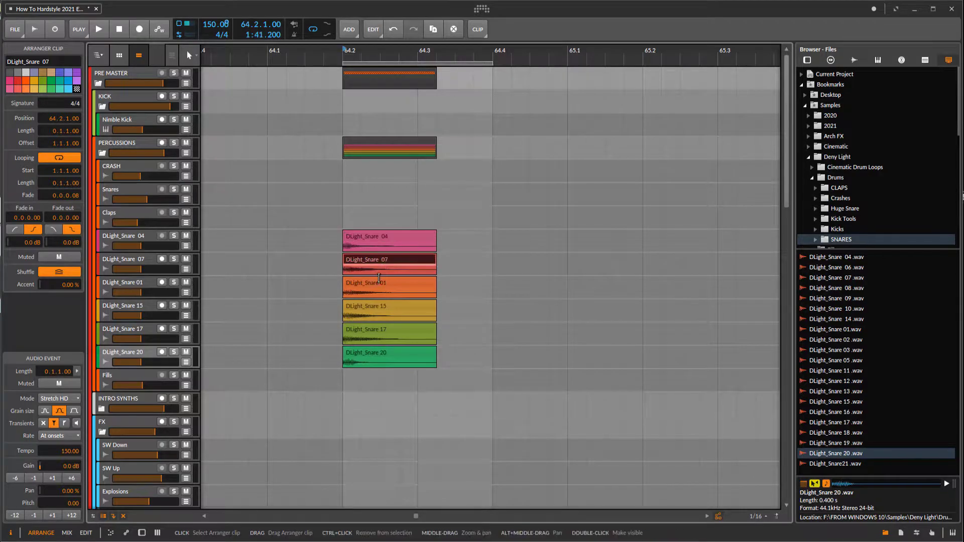
pyautogui.click(368, 338)
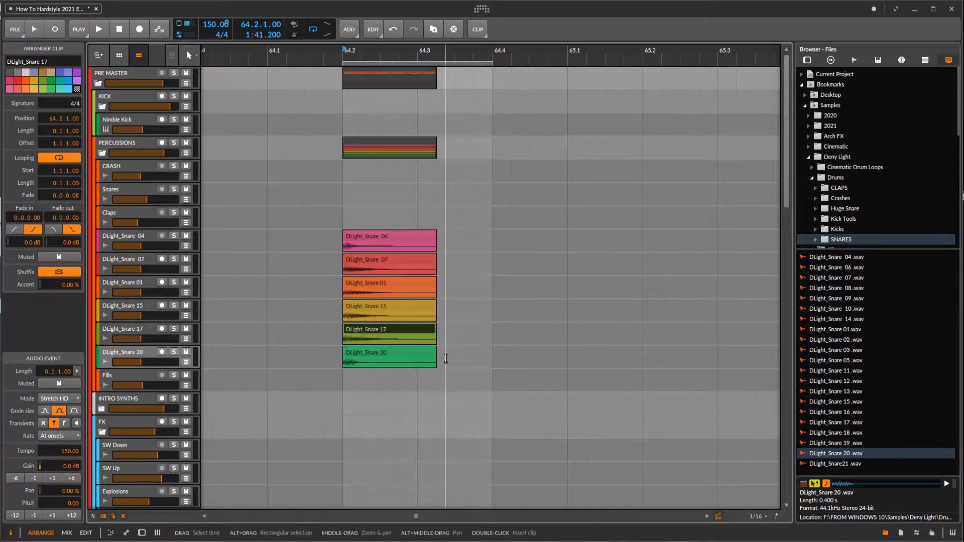
pyautogui.click(146, 240)
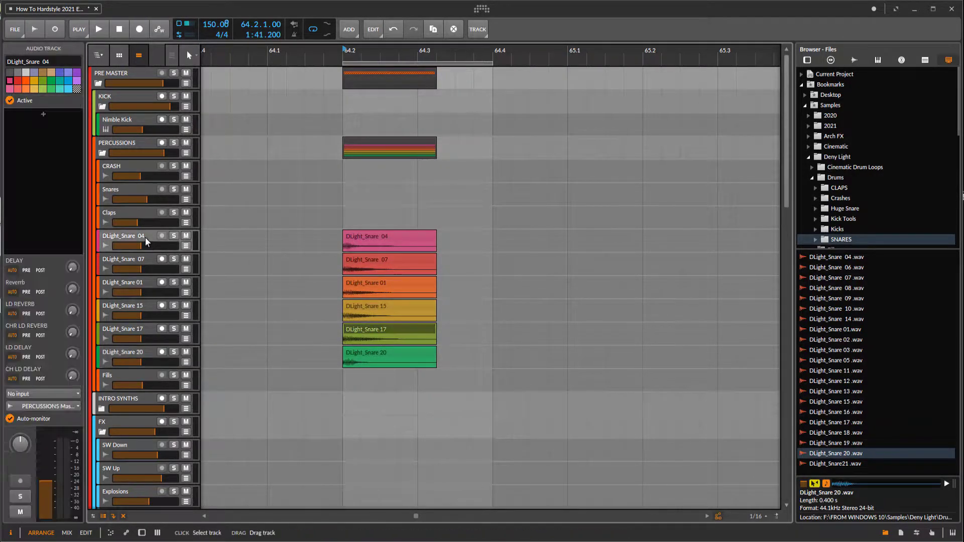
pyautogui.keyDown('shift'); pyautogui.click(141, 356); pyautogui.keyUp('shift')
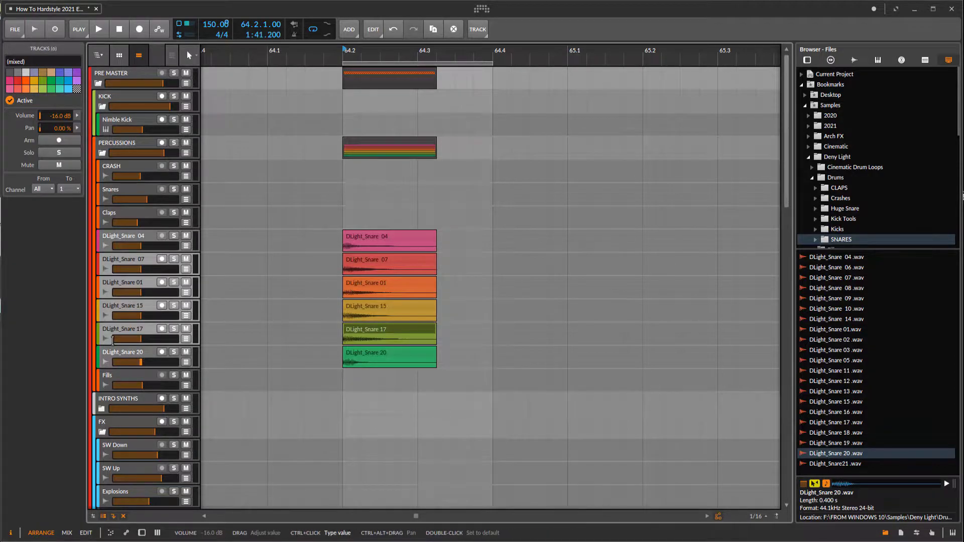
pyautogui.hotkey('ctrl', 'g')
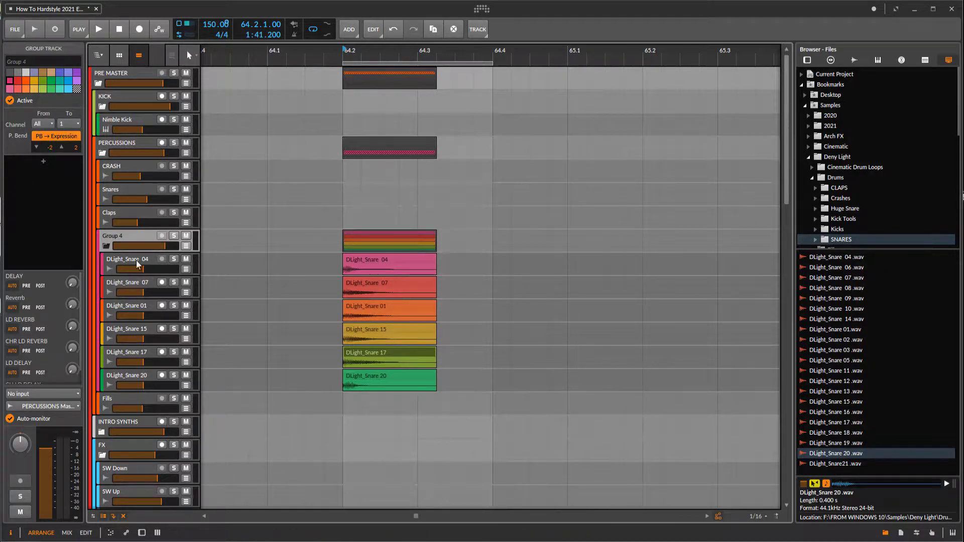
# - Play back the six layered snares together from 64.2
pyautogui.moveTo(258, 232); pyautogui.dragTo(219, 268)
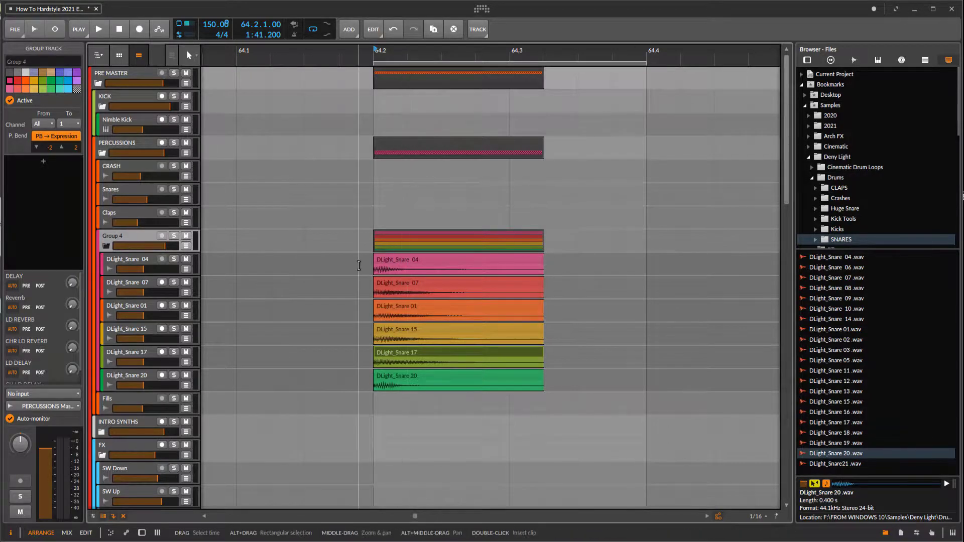
pyautogui.click(376, 249)
pyautogui.press('space')
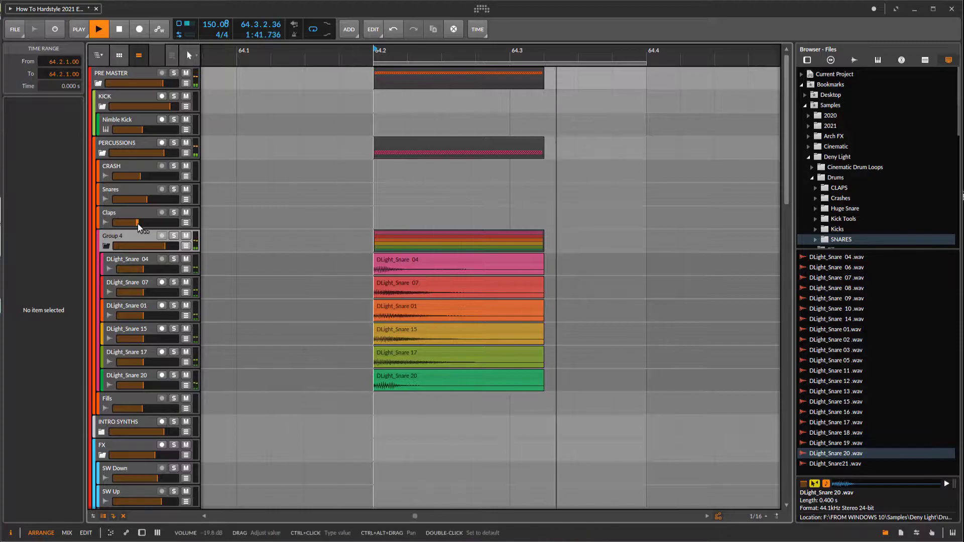
# - Insert GClip on the Group 4 track, set its Clip to 20 % and move its window clear of the snare clips
pyautogui.click(128, 239)
pyautogui.press('space')
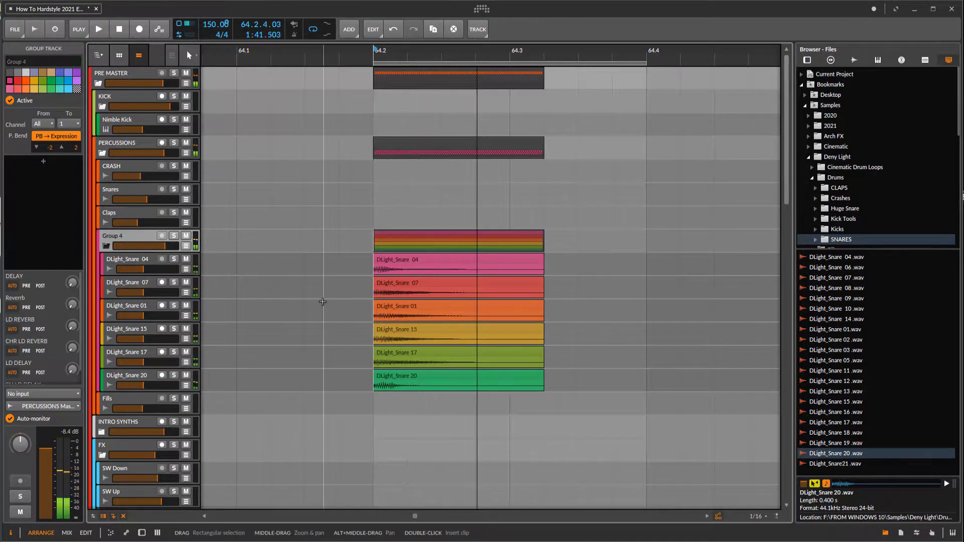
pyautogui.doubleClick(43, 162)
pyautogui.write('gclip')
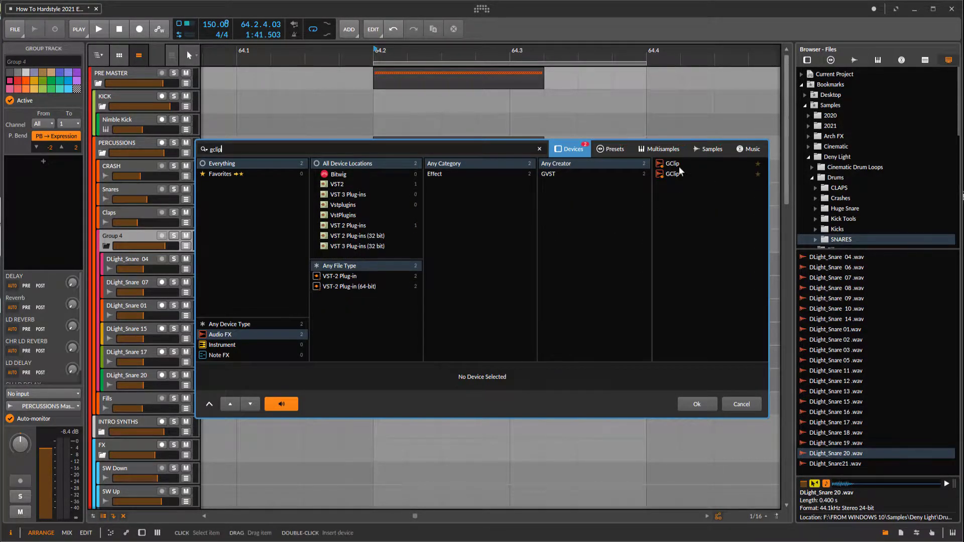
pyautogui.doubleClick(680, 171)
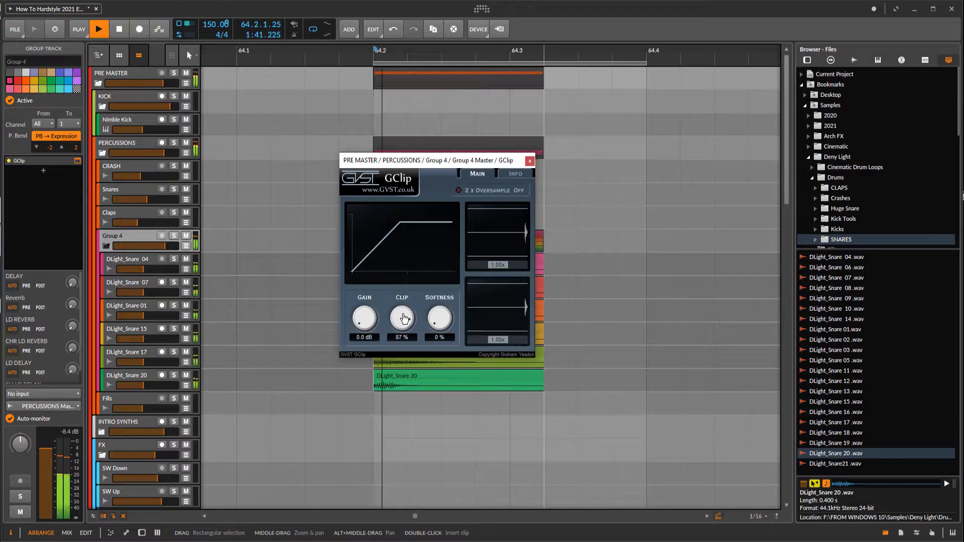
pyautogui.moveTo(405, 312)
pyautogui.mouseDown()
pyautogui.moveTo(404, 327)
pyautogui.moveTo(401, 317)
pyautogui.mouseUp()
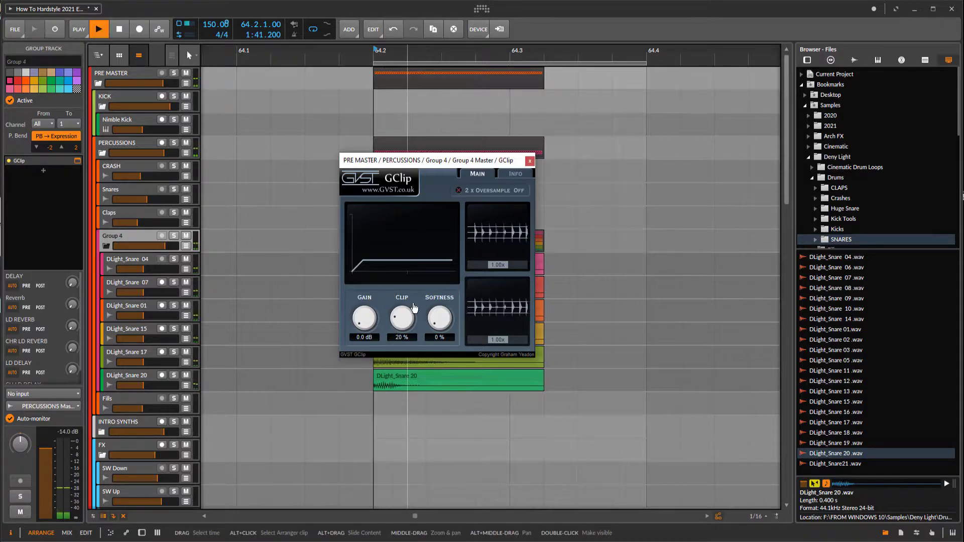
pyautogui.moveTo(442, 160); pyautogui.dragTo(648, 163)
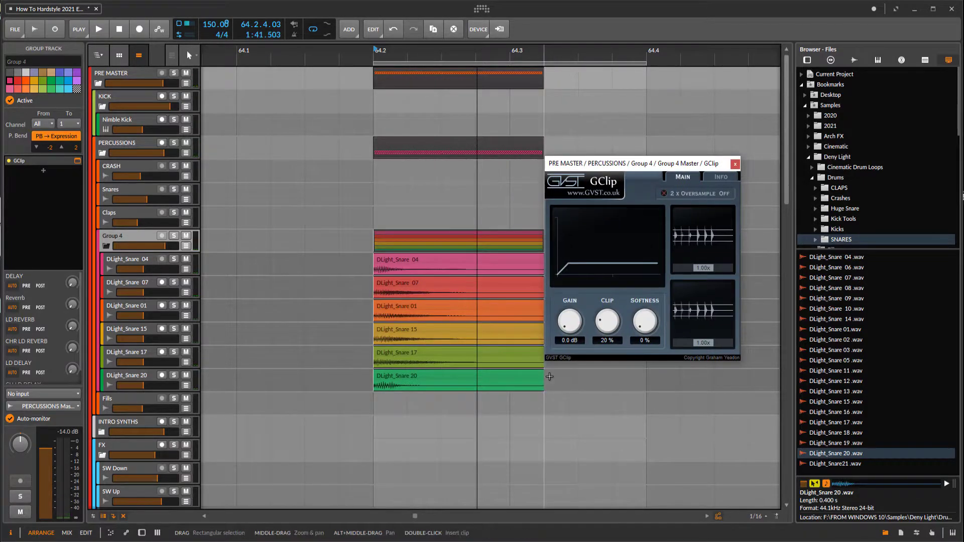
# - Raise the gain of all six snare clips to +7.3 dB and set GClip's Clip to 30 %
pyautogui.moveTo(548, 378); pyautogui.dragTo(403, 256)
pyautogui.moveTo(607, 322); pyautogui.dragTo(605, 318)
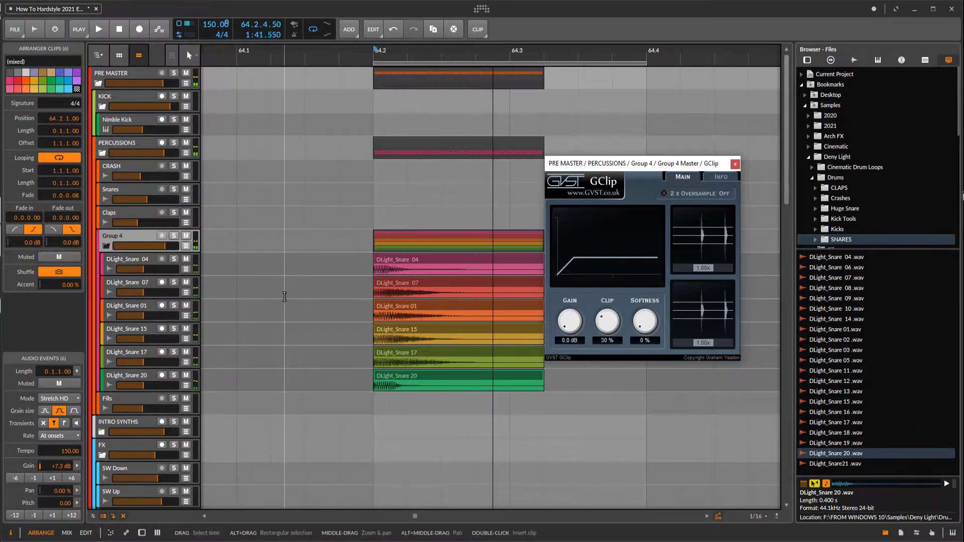
pyautogui.scroll(-2, 287, 281)
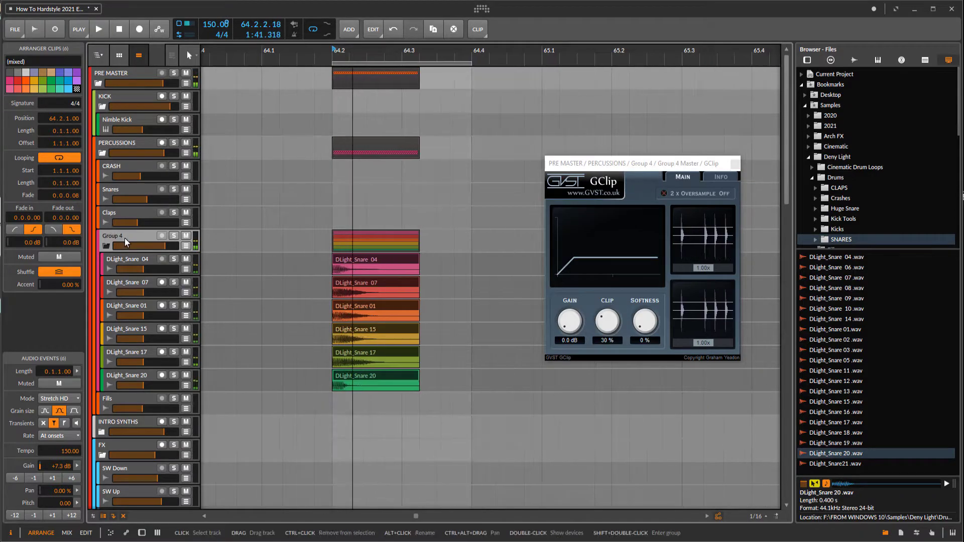
# - Insert IL Edison after GClip on the Group 4 track and move its window clear of the snare clips
pyautogui.click(297, 293)
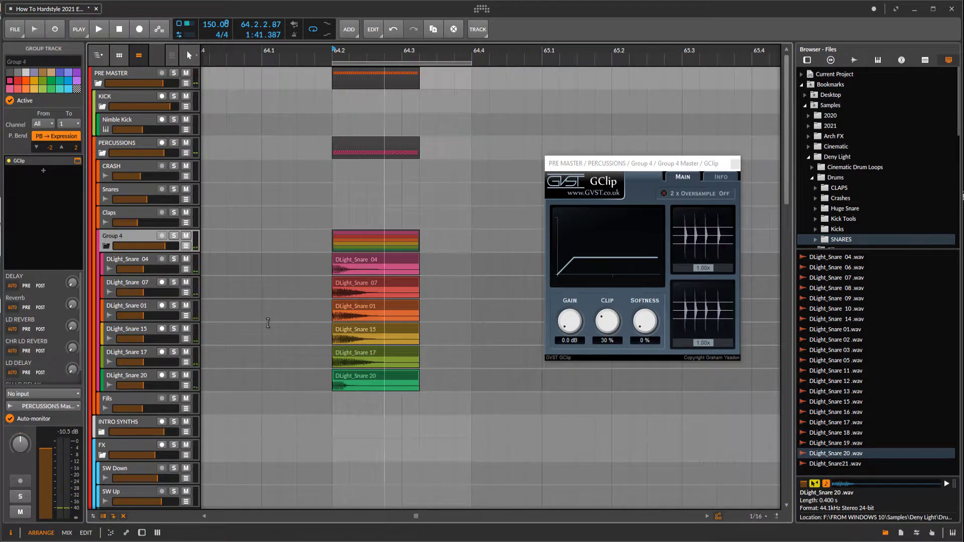
pyautogui.click(47, 182)
pyautogui.doubleClick(46, 183)
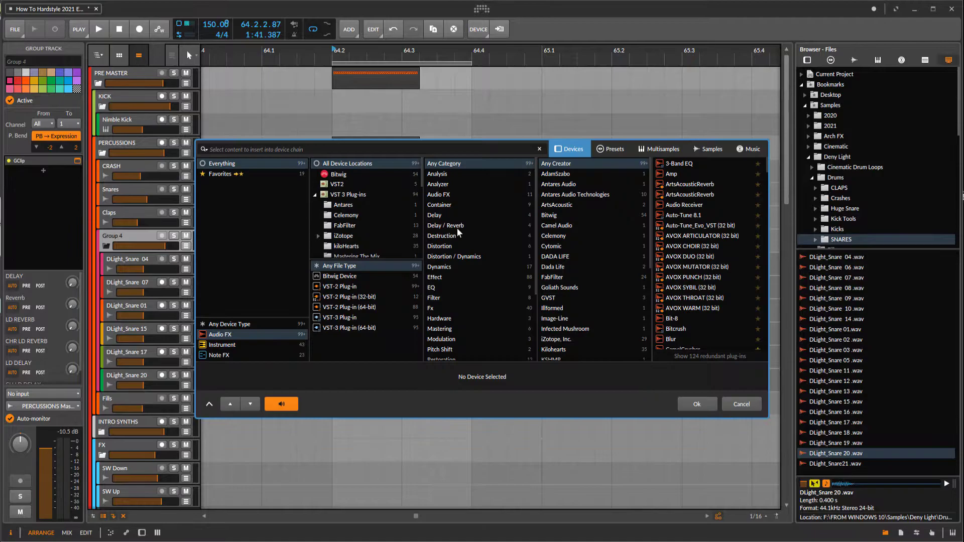
pyautogui.write('edis')
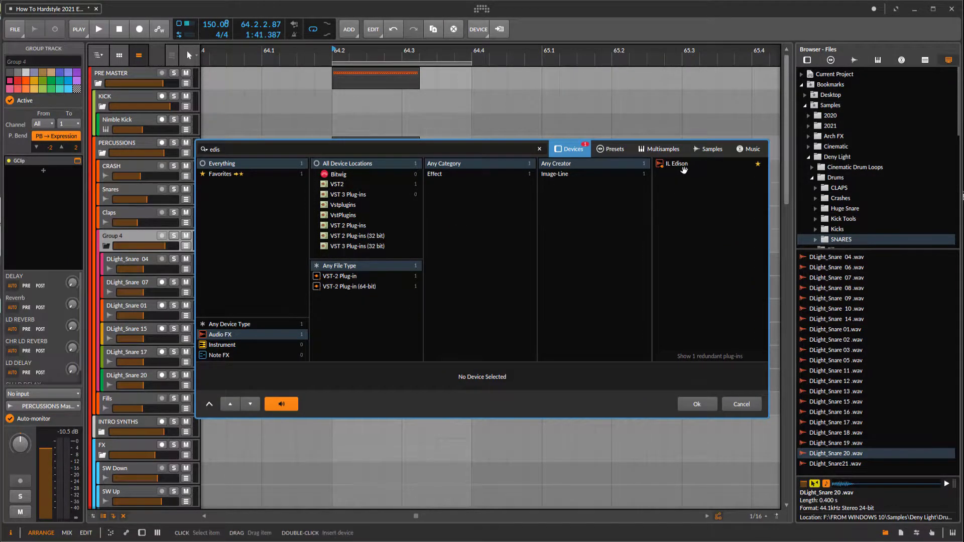
pyautogui.doubleClick(684, 164)
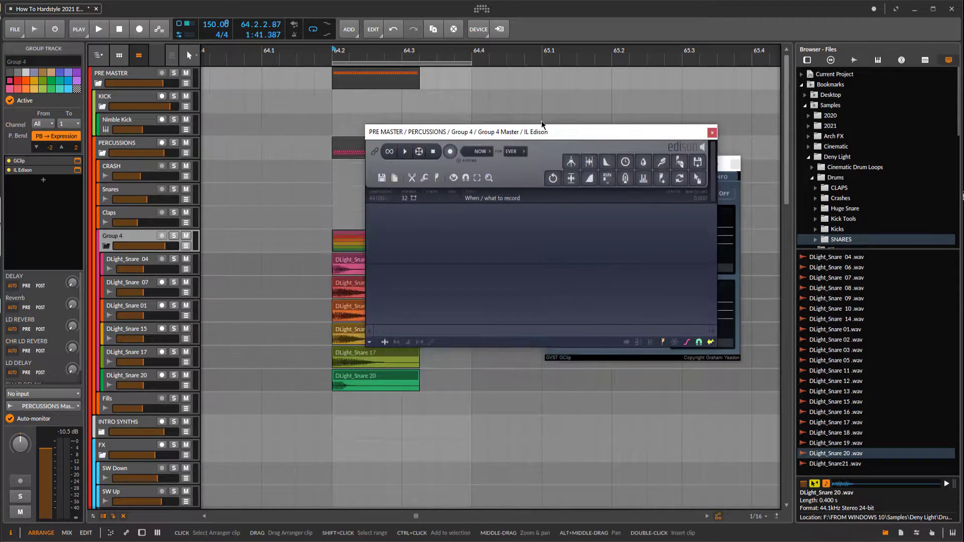
pyautogui.moveTo(541, 128); pyautogui.dragTo(519, 129)
pyautogui.moveTo(441, 134); pyautogui.dragTo(516, 110)
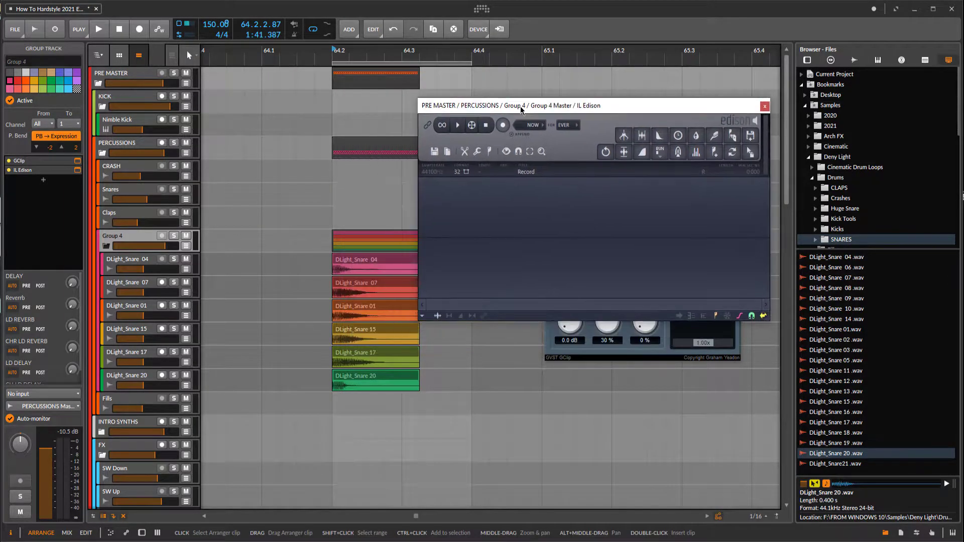
# - Record one playback of the clipped snare layers into Edison
pyautogui.click(501, 128)
pyautogui.press('space')
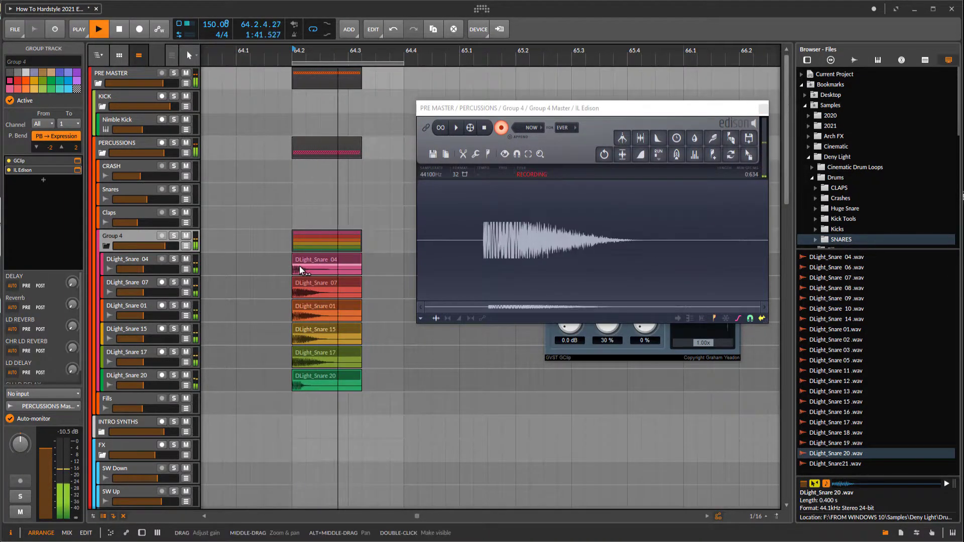
pyautogui.press('space')
pyautogui.click(501, 127)
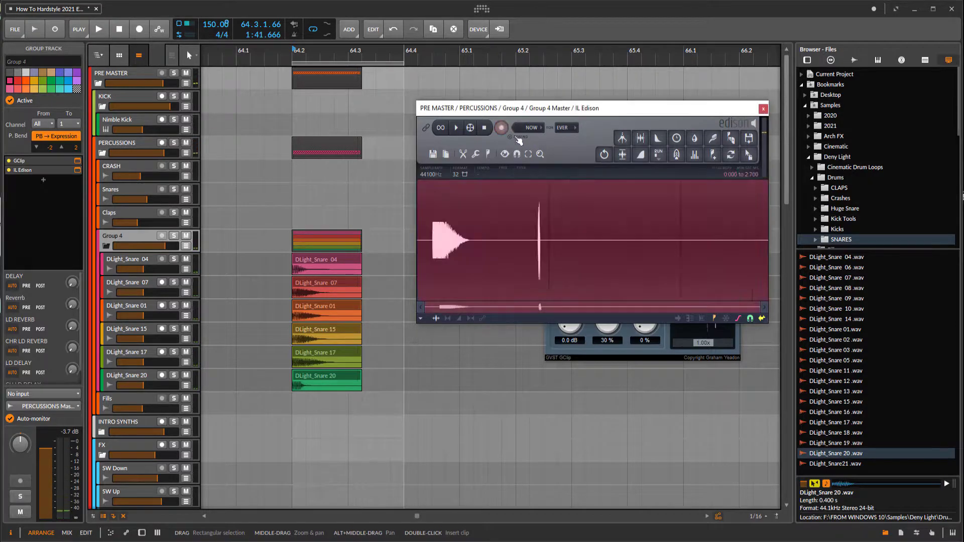
# - Cut the Edison recording from 0:900 onward, then normalize the snare and trim the silence around it
pyautogui.click(462, 155)
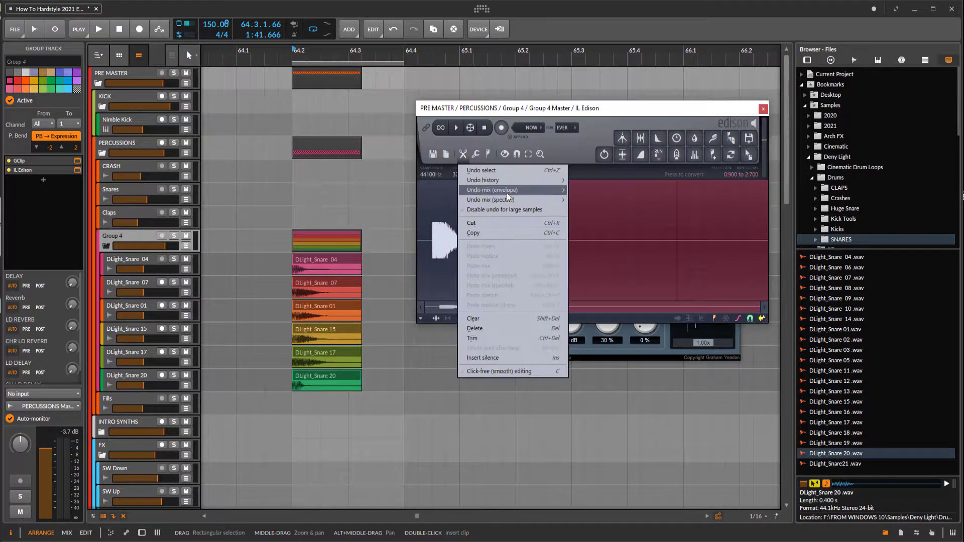
pyautogui.click(492, 223)
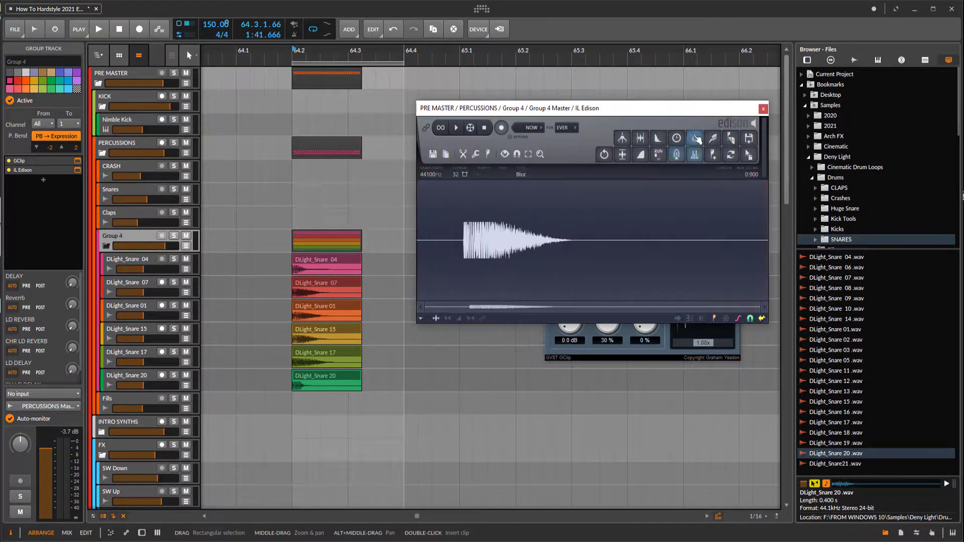
pyautogui.click(623, 160)
pyautogui.click(642, 144)
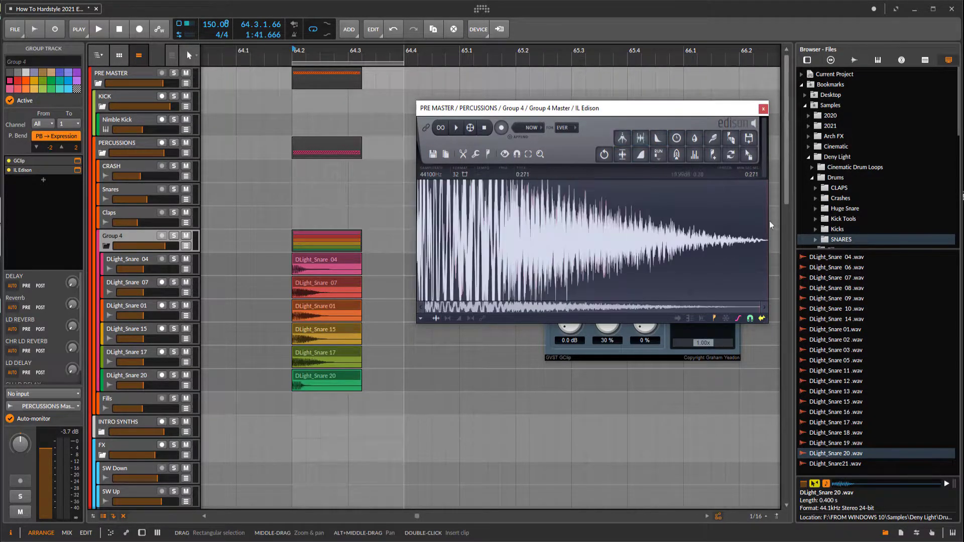
pyautogui.moveTo(365, 273); pyautogui.dragTo(379, 221)
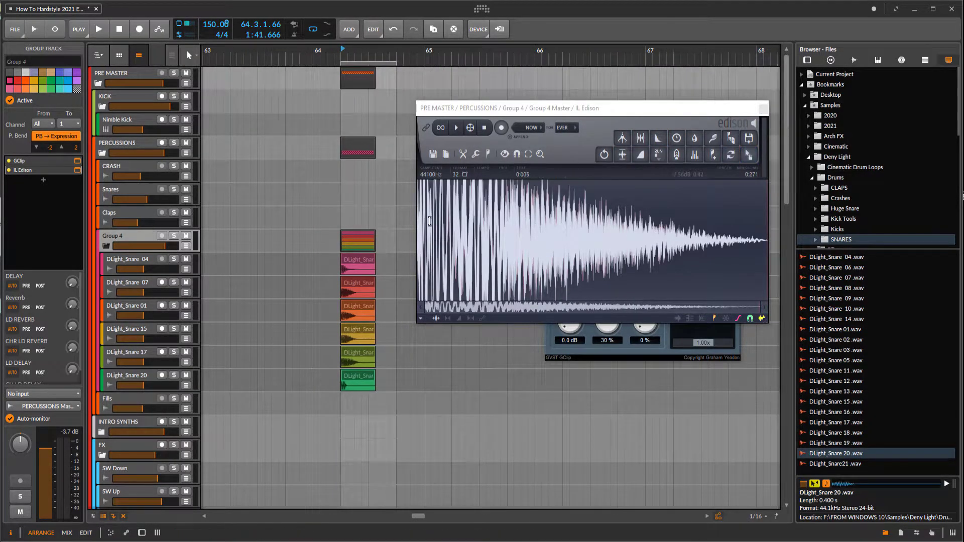
pyautogui.moveTo(748, 157); pyautogui.dragTo(293, 398)
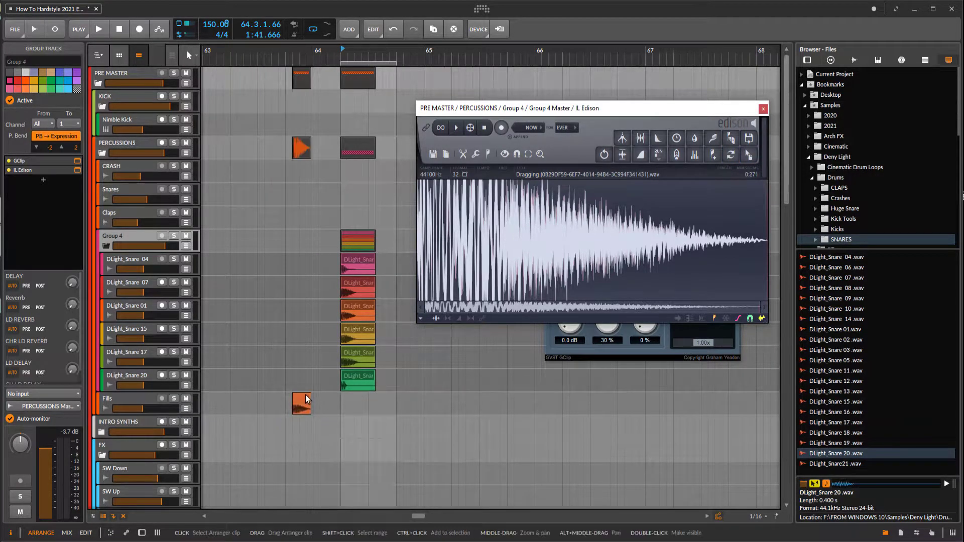
pyautogui.click(301, 404)
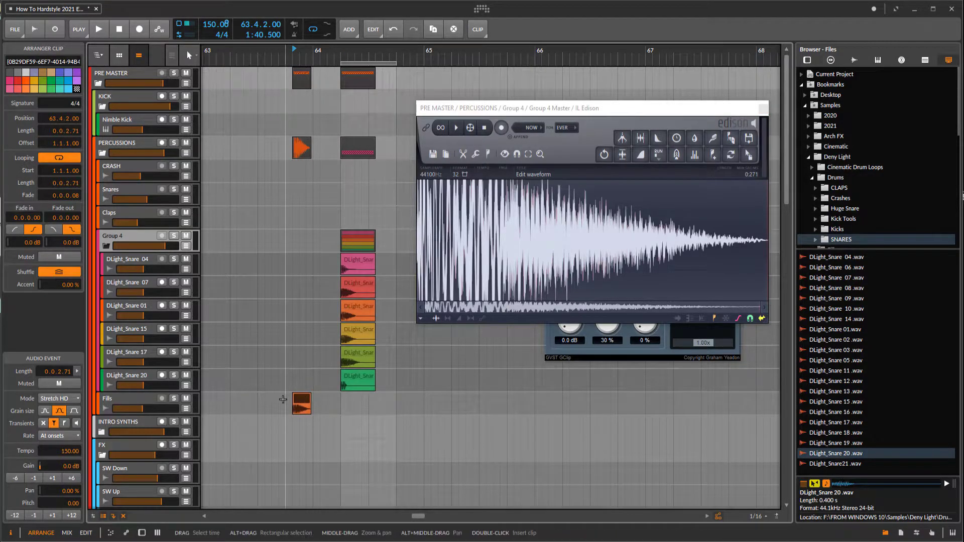
pyautogui.press('Delete')
# - Place the trimmed Edison snare at 63.3 on a new audio track between the snare group and Fills
pyautogui.moveTo(748, 154); pyautogui.dragTo(271, 396)
pyautogui.scroll(3, 271, 399)
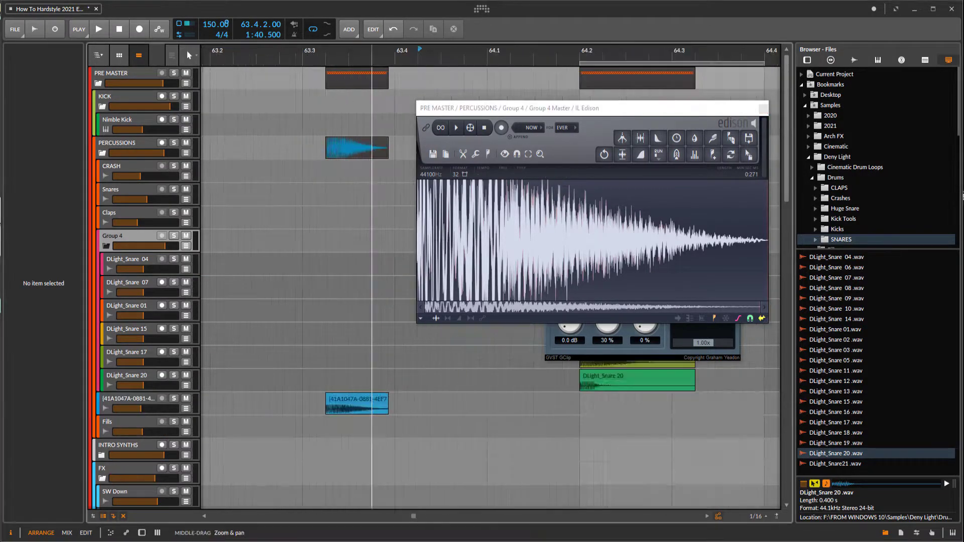
pyautogui.moveTo(352, 397); pyautogui.dragTo(450, 398)
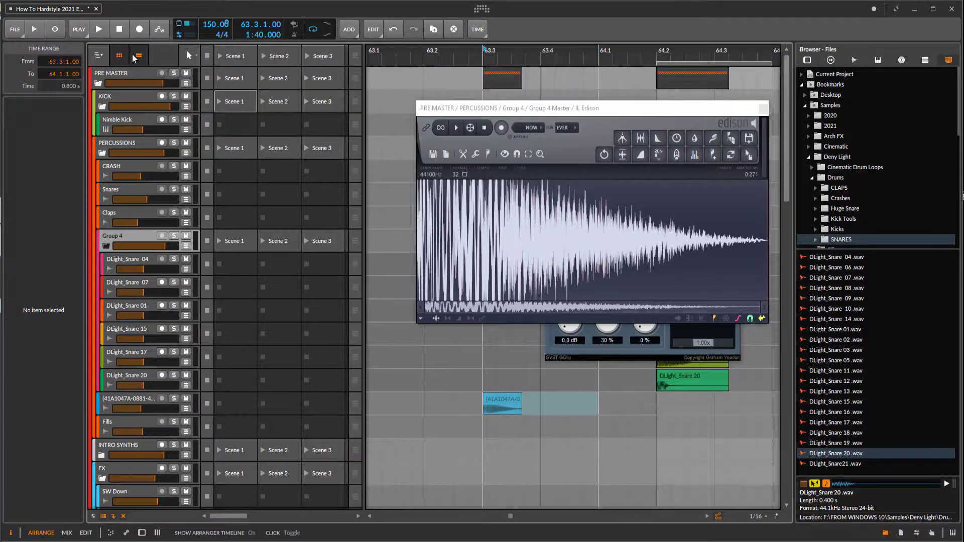
pyautogui.click(119, 56)
pyautogui.click(121, 59)
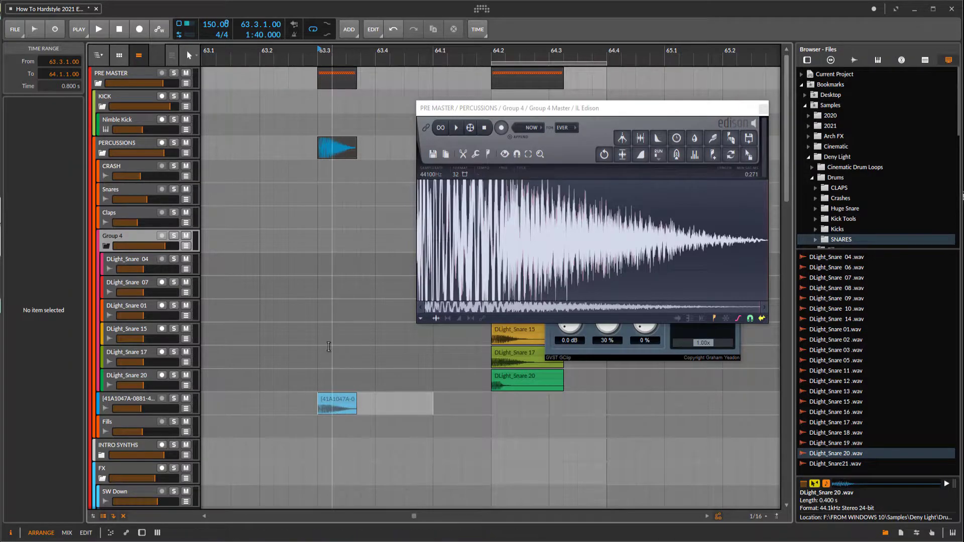
# - Loop playback from the new snare clip at 63.3.1.00 and extend the loop region to a length of 0.2.0.00
pyautogui.click(339, 399)
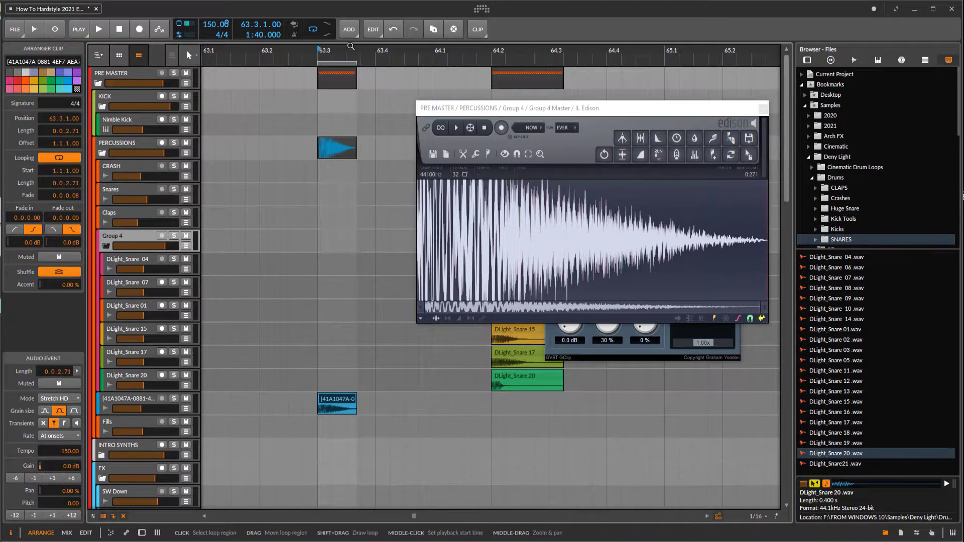
pyautogui.press('space')
pyautogui.moveTo(357, 63); pyautogui.dragTo(433, 63)
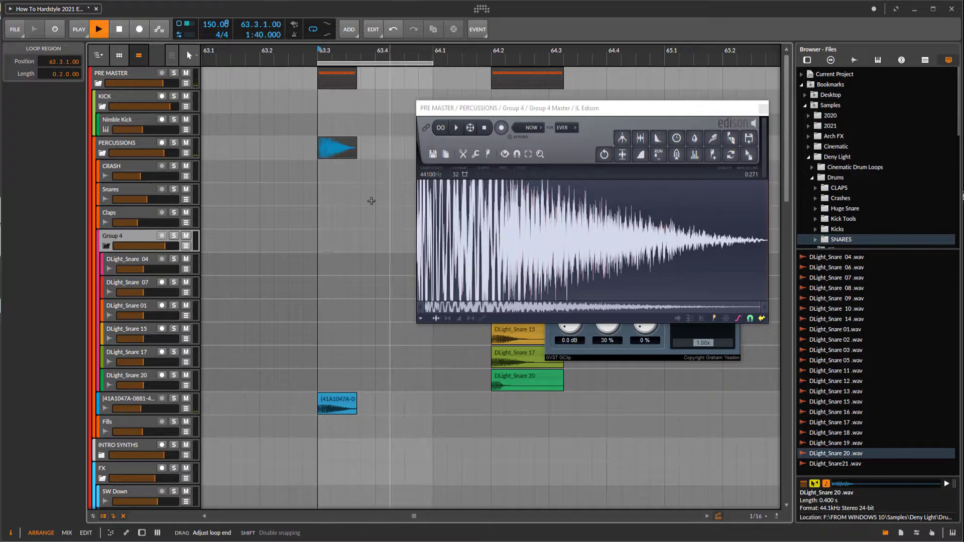
# - Raise the new snare track's volume to about -12 dB while it plays, then stop playback
pyautogui.click(146, 402)
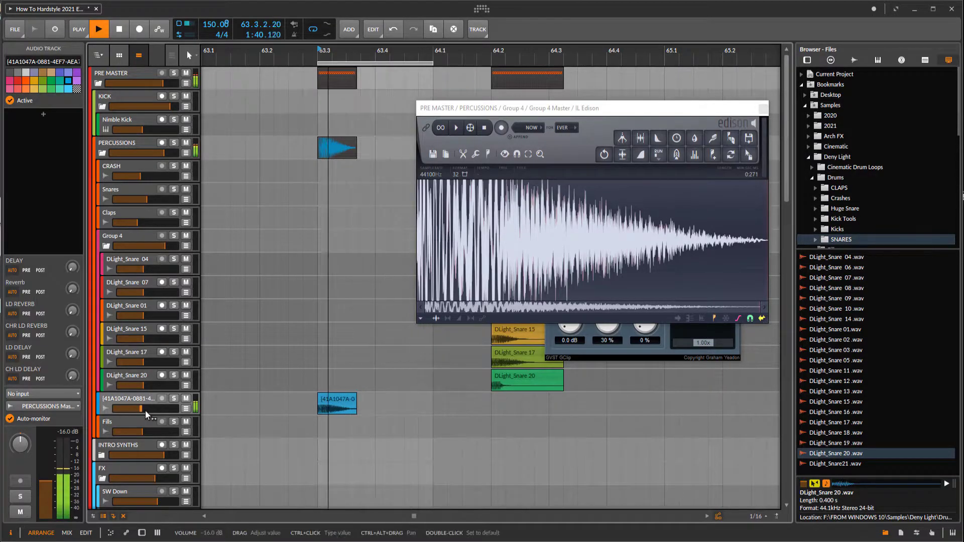
pyautogui.moveTo(146, 411); pyautogui.dragTo(161, 406)
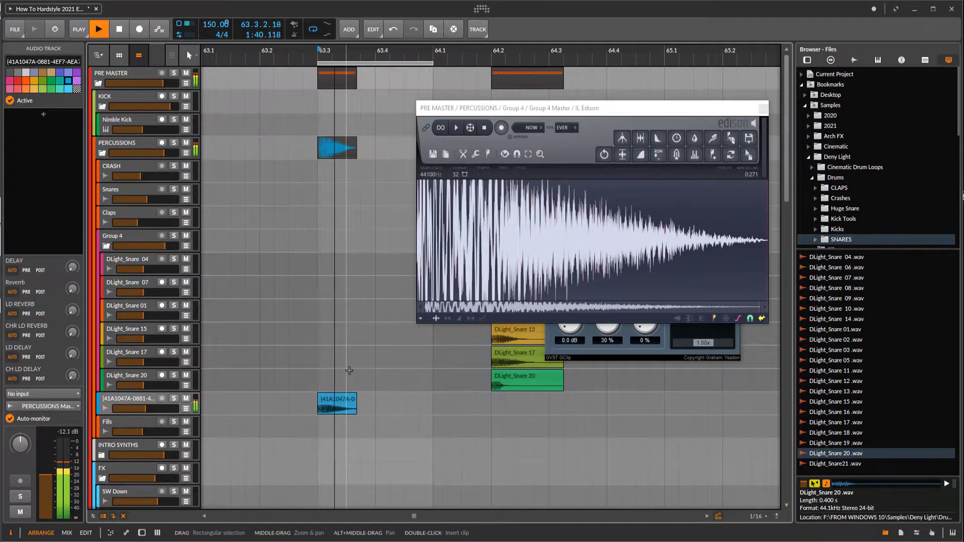
pyautogui.press('space')
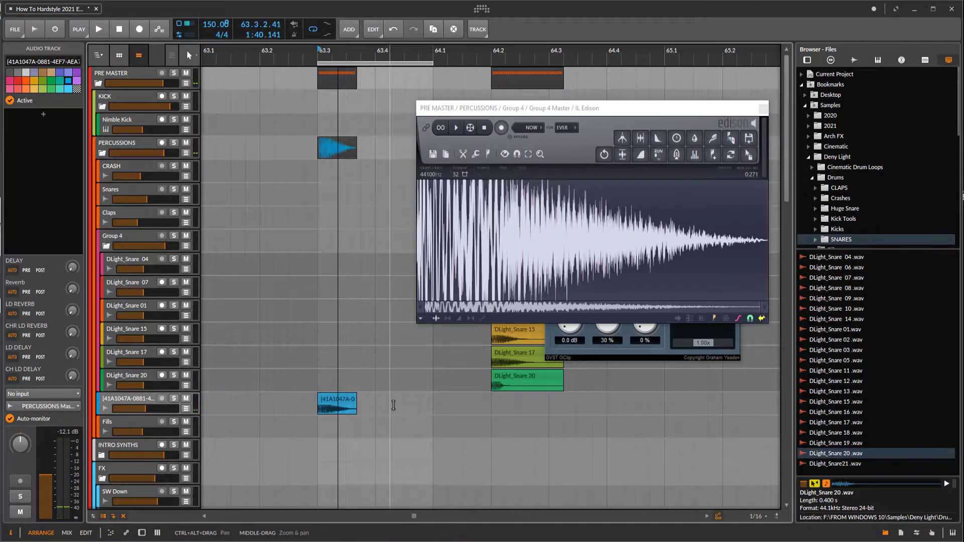
# - Increase the new snare track's height to show its waveform larger
pyautogui.scroll(3, 349, 370)
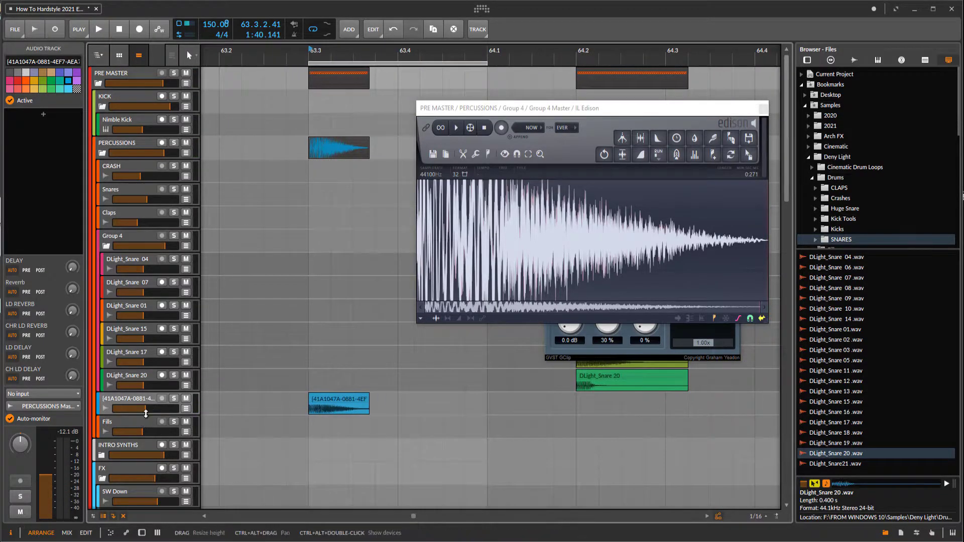
pyautogui.moveTo(143, 417); pyautogui.dragTo(143, 446)
pyautogui.scroll(3, 345, 448)
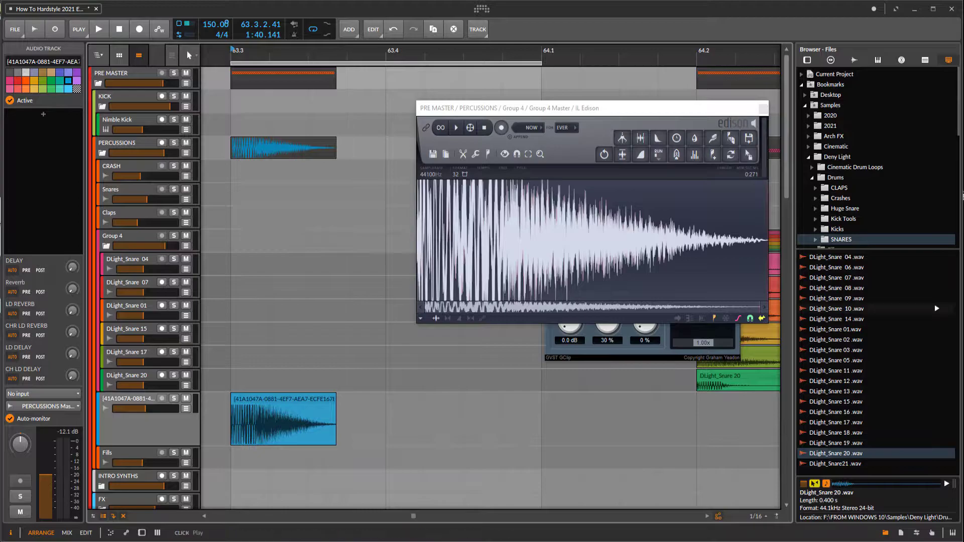
# - Insert FabFilter Pro-Q 3 as the first audio effect on the new snare track
pyautogui.click(47, 113)
pyautogui.write('eq')
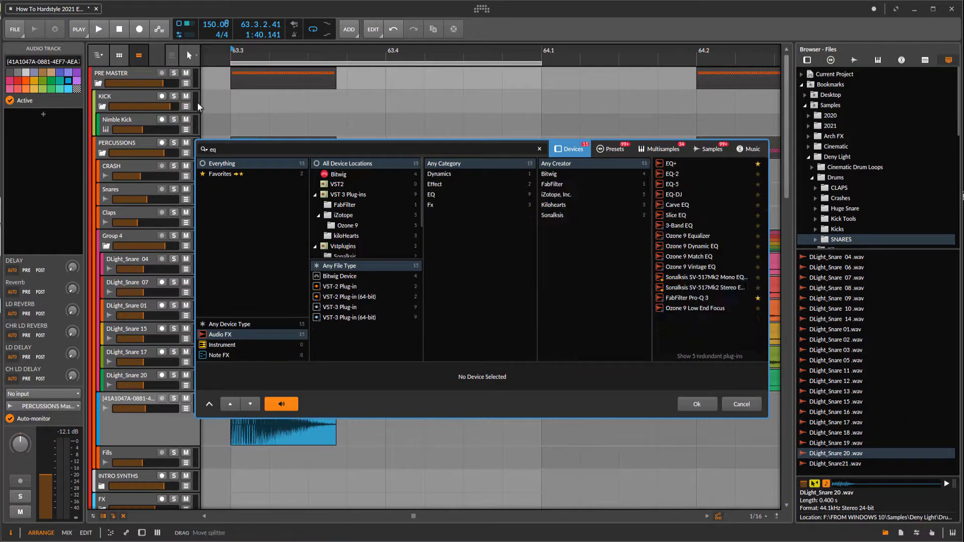
pyautogui.press('BackSpace')
pyautogui.press('BackSpace')
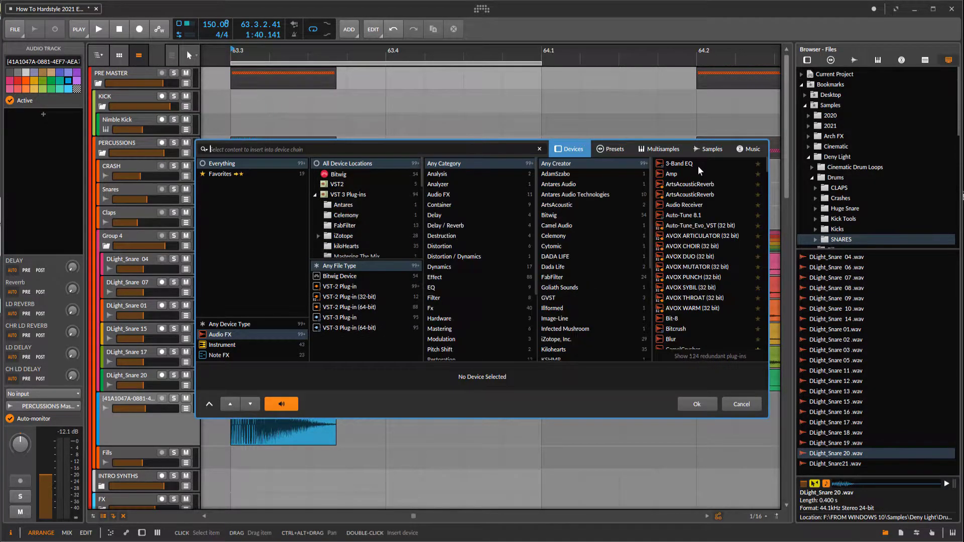
pyautogui.write('rpo')
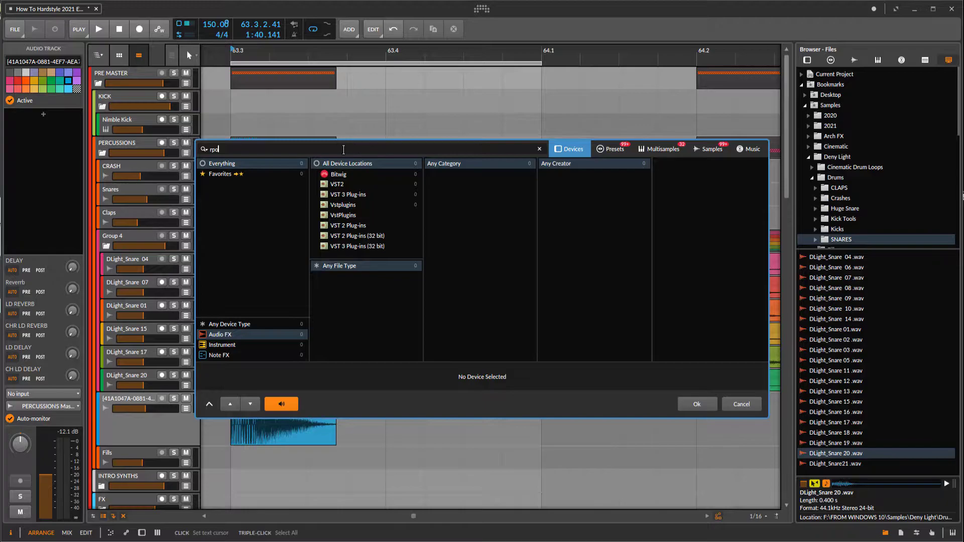
pyautogui.press('BackSpace')
pyautogui.press('BackSpace')
pyautogui.write('pt')
pyautogui.press('BackSpace')
pyautogui.press('BackSpace')
pyautogui.write('pro')
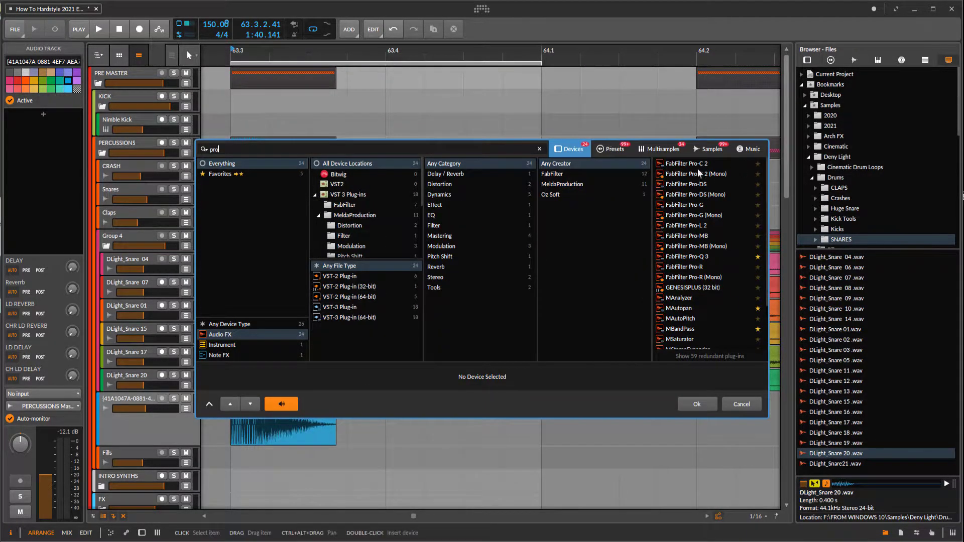
pyautogui.write('/q')
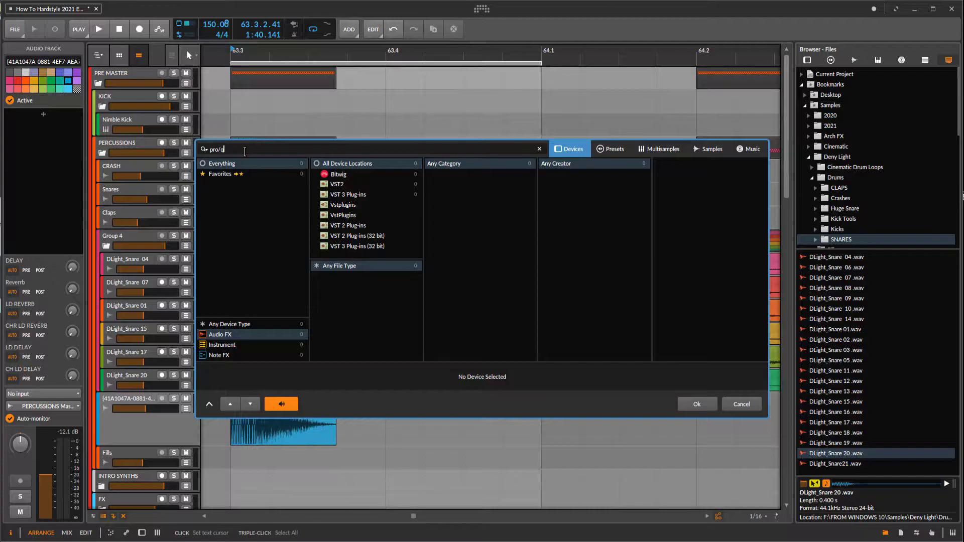
pyautogui.press('BackSpace')
pyautogui.press('BackSpace')
pyautogui.write('-q')
pyautogui.doubleClick(679, 165)
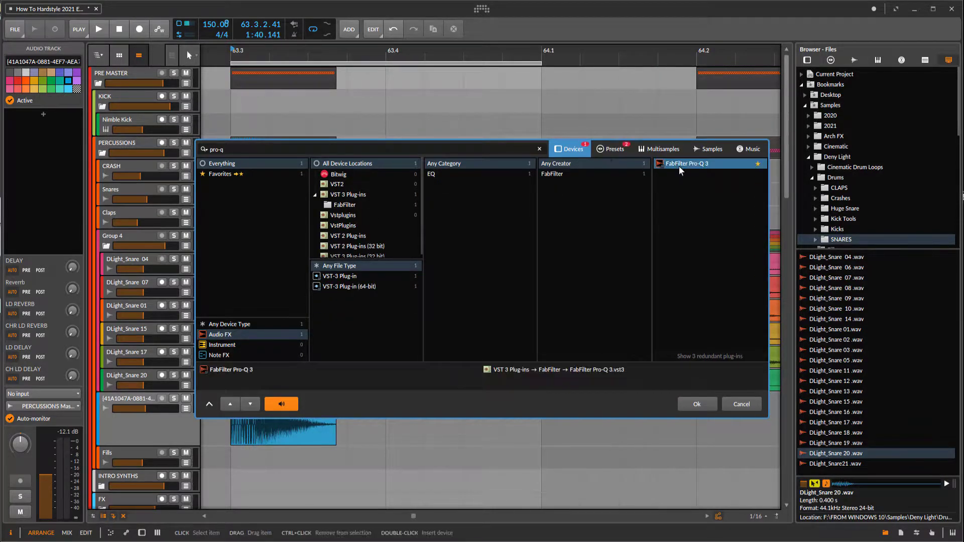
# - Raise the equalizer's 96 dB/oct low cut to about 98 Hz while the snare plays
pyautogui.press('space')
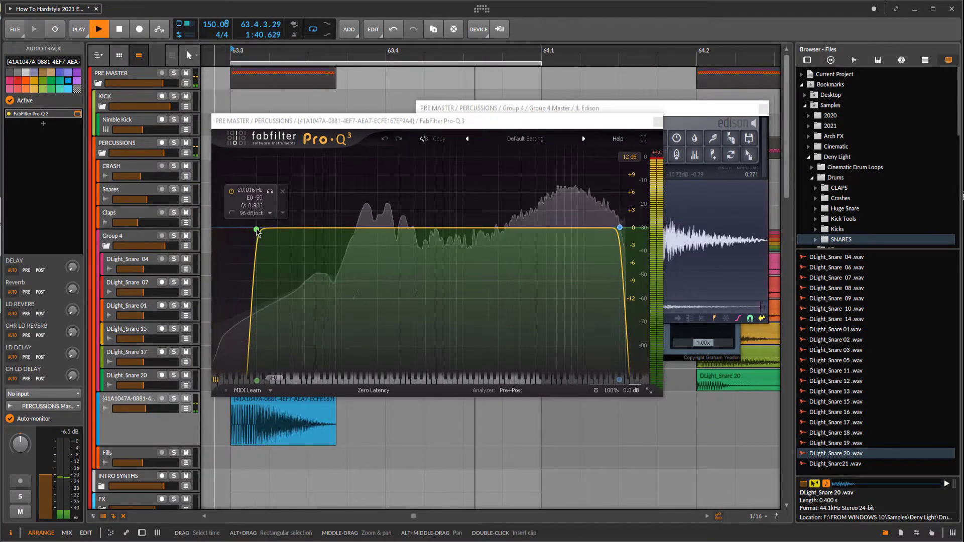
pyautogui.moveTo(257, 229); pyautogui.dragTo(340, 231)
pyautogui.press('space')
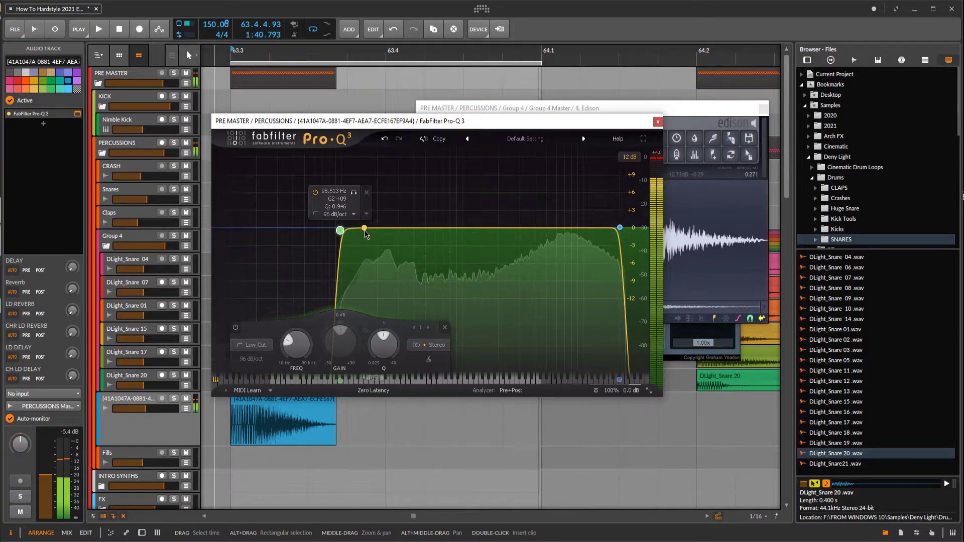
# - Add a bell boost of about 4.5 dB at 245 Hz and audition the snare
pyautogui.click(401, 219)
pyautogui.moveTo(401, 222); pyautogui.dragTo(388, 207)
pyautogui.press('space')
pyautogui.press('space')
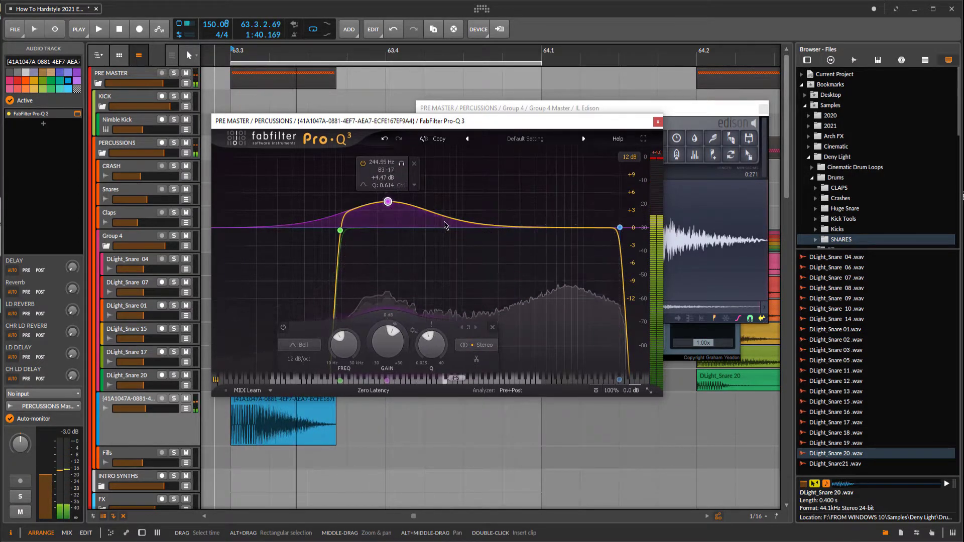
# - Add a bell cut of about -23.5 dB at 895 Hz with a Q of about 2.07 while auditioning
pyautogui.moveTo(463, 225); pyautogui.dragTo(454, 357)
pyautogui.press('space')
pyautogui.scroll(3, 461, 271)
pyautogui.press('space')
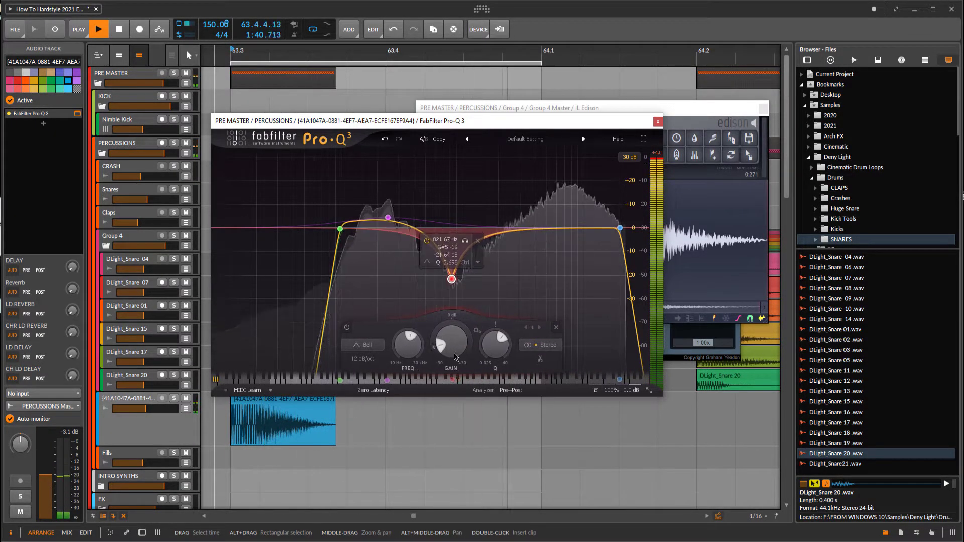
pyautogui.scroll(-2, 453, 278)
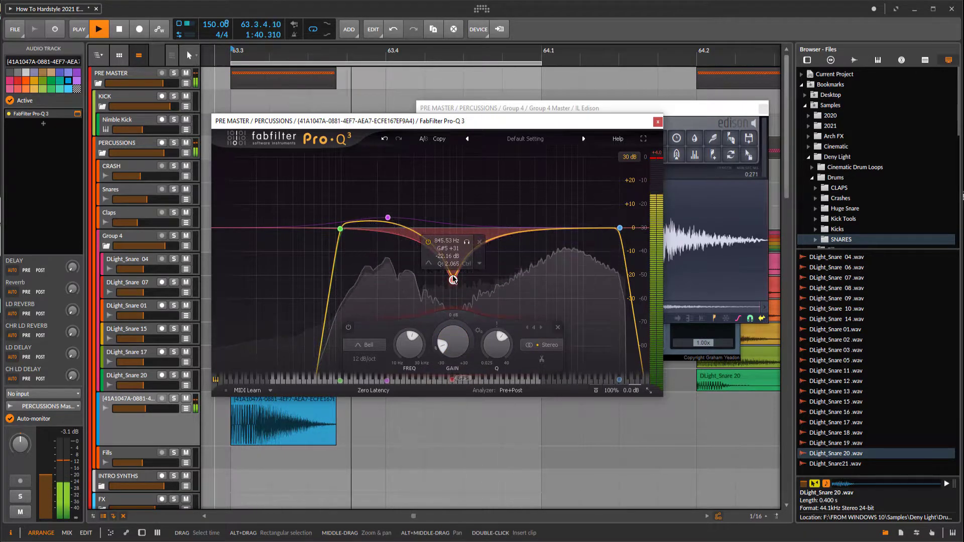
pyautogui.moveTo(452, 279); pyautogui.dragTo(463, 274)
pyautogui.press('space')
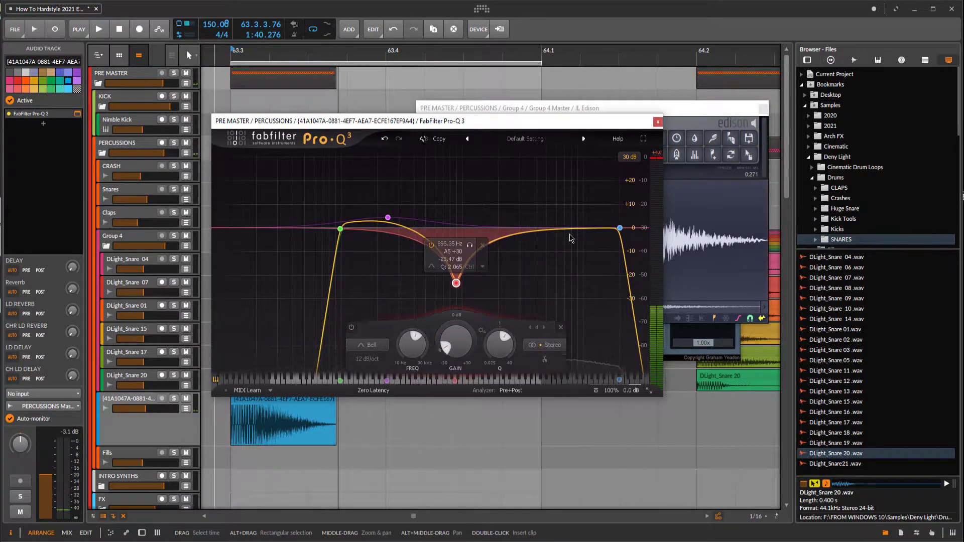
# - Add a gentle high bell cut of about -1.5 dB near 8 kHz during playback
pyautogui.click(568, 234)
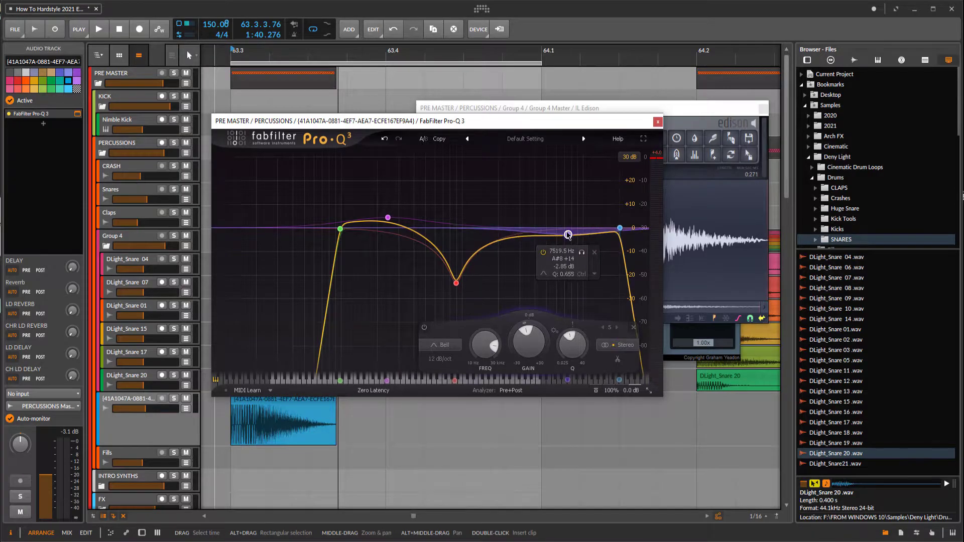
pyautogui.press('space')
pyautogui.moveTo(570, 242); pyautogui.dragTo(570, 234)
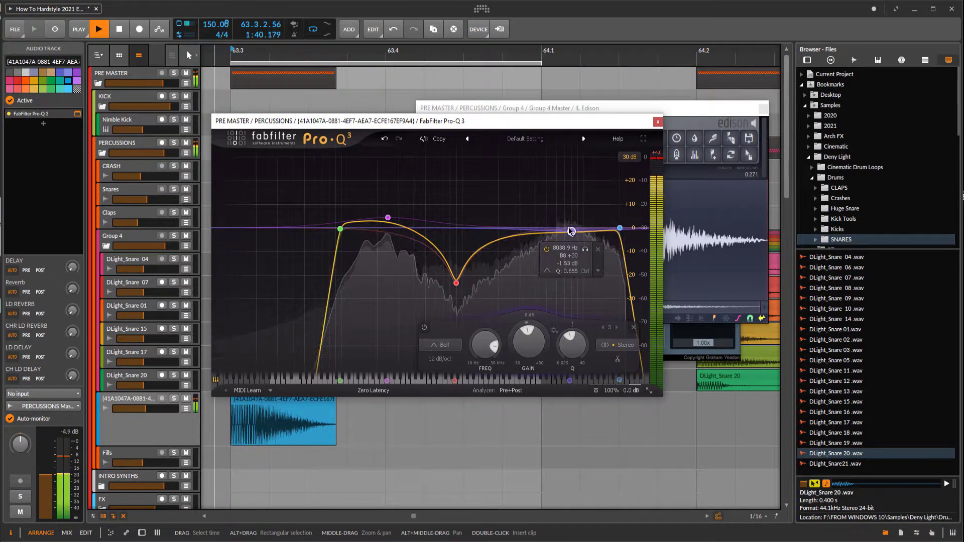
pyautogui.press('space')
# - Refine the low bell to about +5.6 dB at 210 Hz, shift the high bell up in frequency and close the equalizer
pyautogui.moveTo(386, 220); pyautogui.dragTo(384, 213)
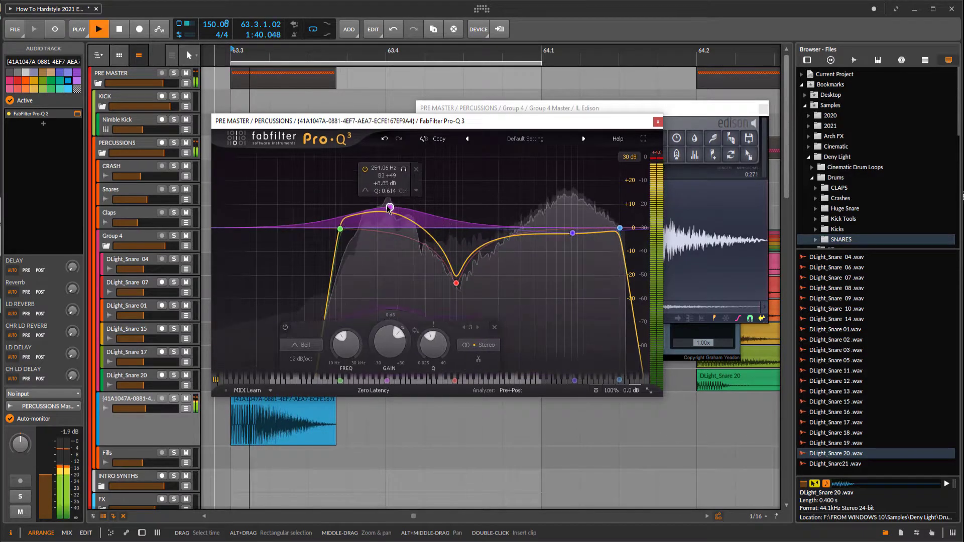
pyautogui.click(658, 121)
pyautogui.press('space')
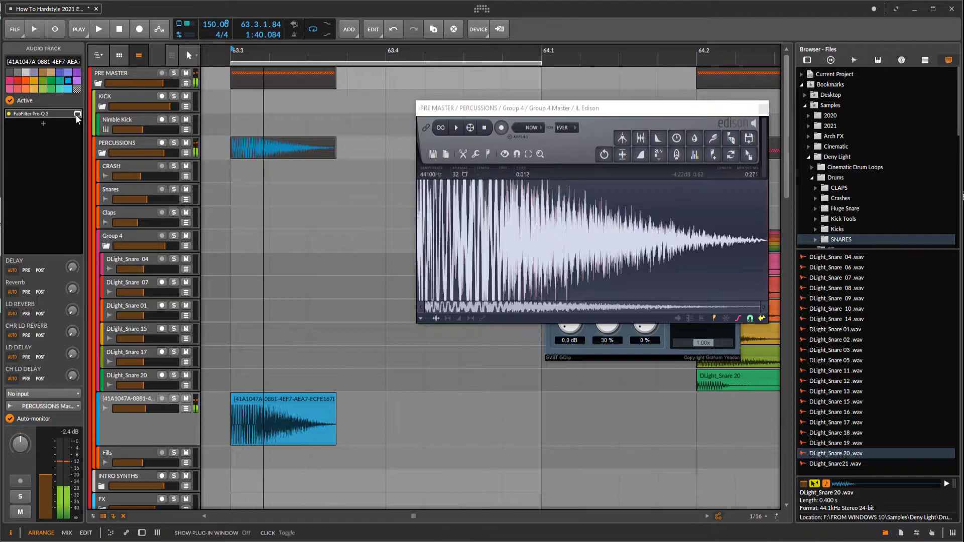
pyautogui.click(78, 113)
pyautogui.moveTo(575, 232); pyautogui.dragTo(587, 232)
pyautogui.moveTo(384, 211); pyautogui.dragTo(384, 220)
pyautogui.press('space')
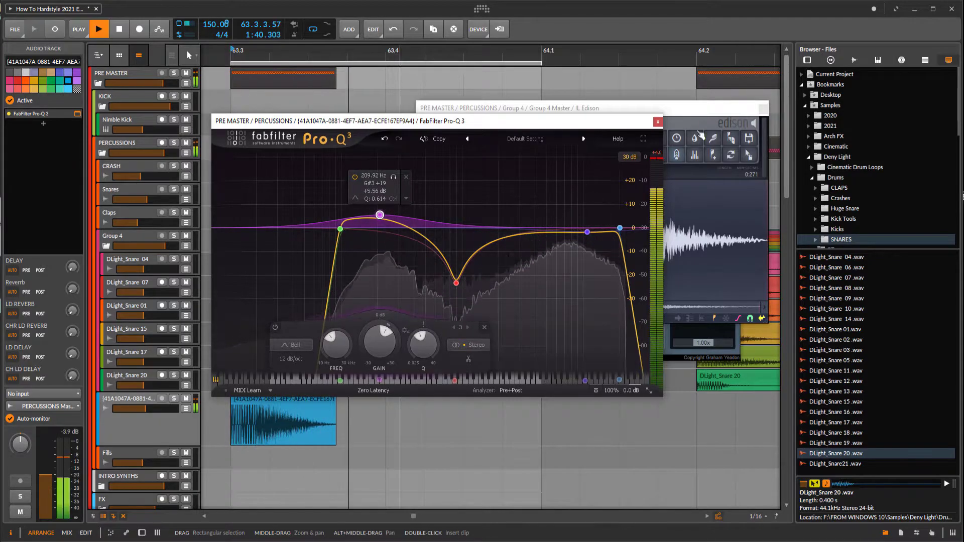
pyautogui.press('space')
pyautogui.click(658, 122)
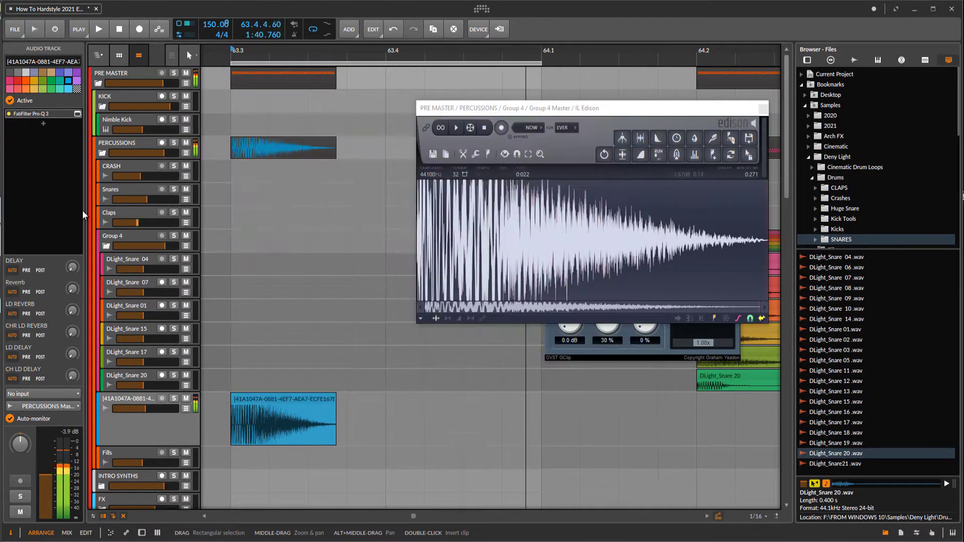
# - Insert the ValhallaRoom reverb after Pro-Q 3 on the new snare track
pyautogui.click(44, 124)
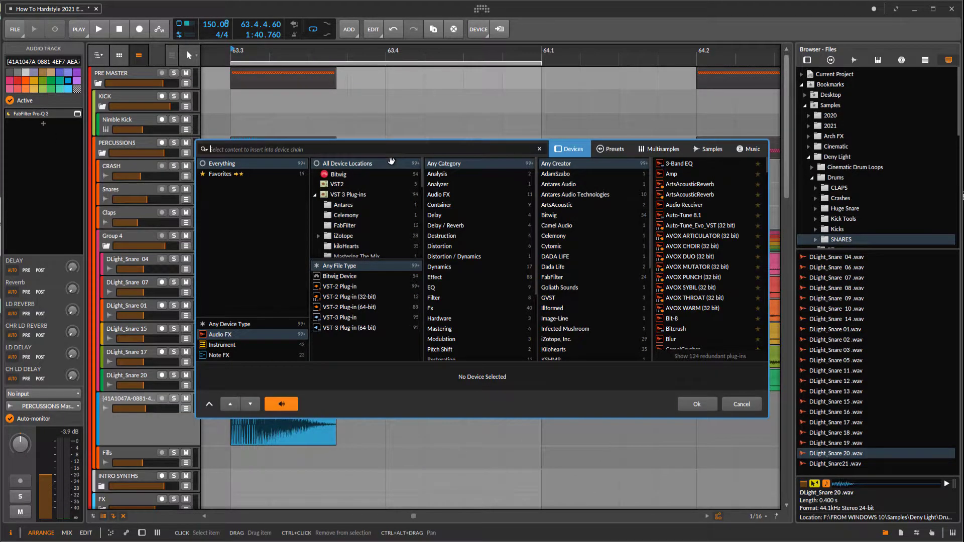
pyautogui.write('val')
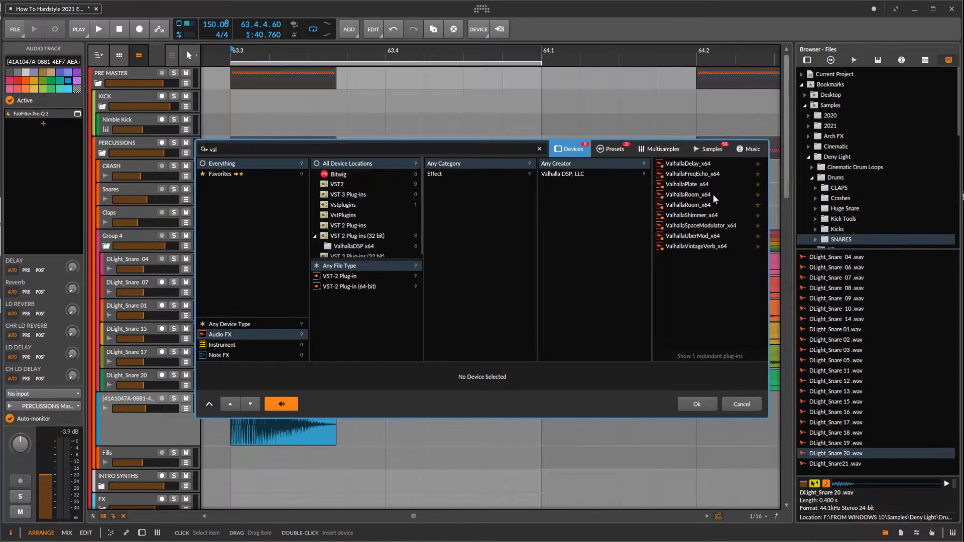
pyautogui.doubleClick(708, 195)
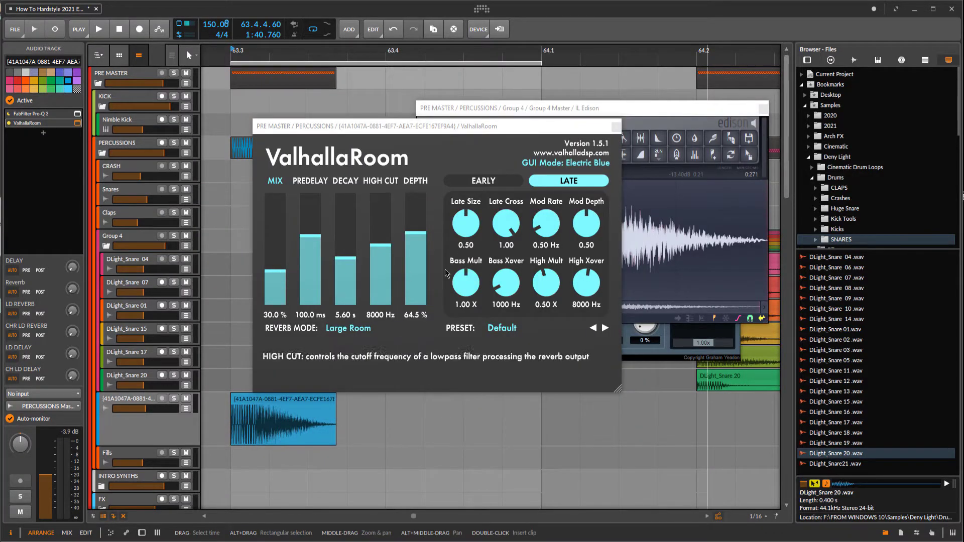
# - Set the reverb's depth to 26.7 %, mix to 21.7 % and predelay to 2.1 ms, then close it and audition the snare
pyautogui.moveTo(416, 235); pyautogui.dragTo(416, 265)
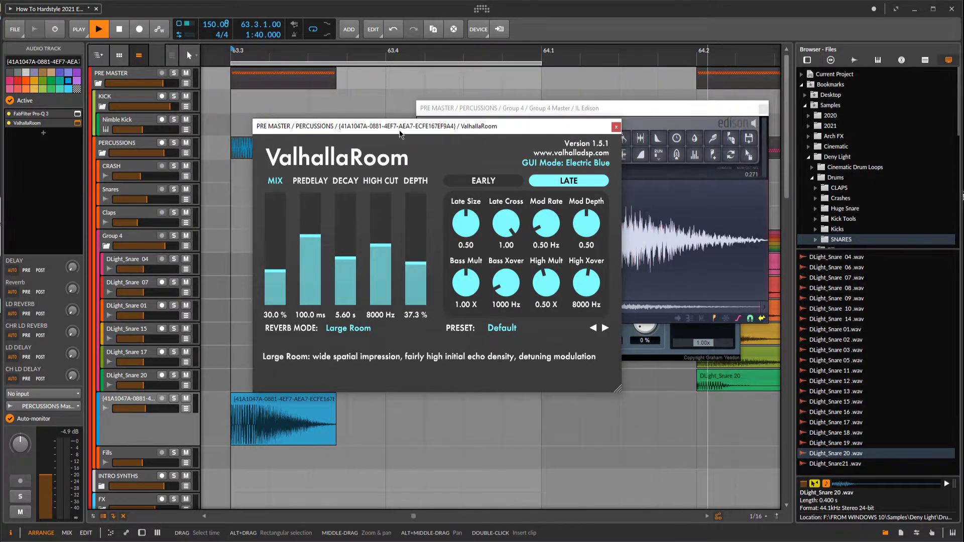
pyautogui.click(420, 273)
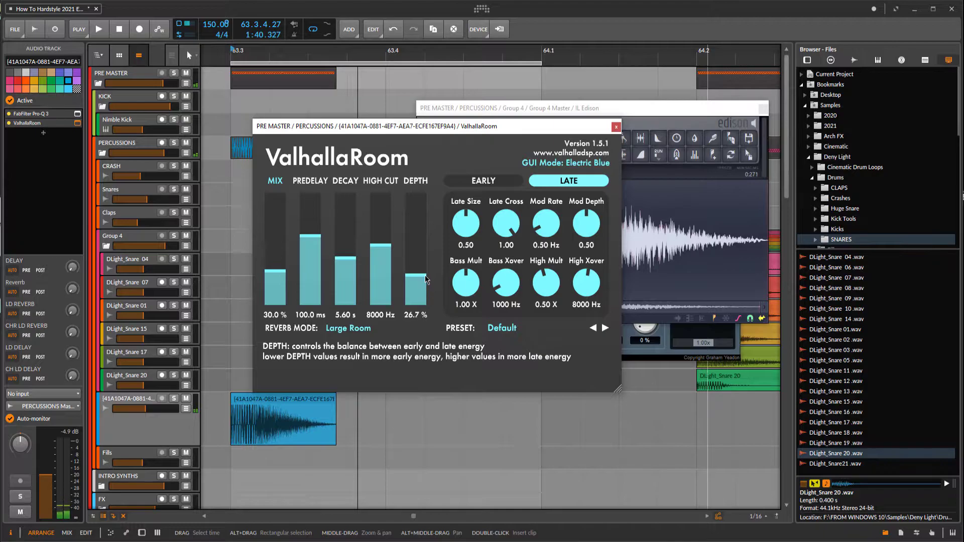
pyautogui.press('space')
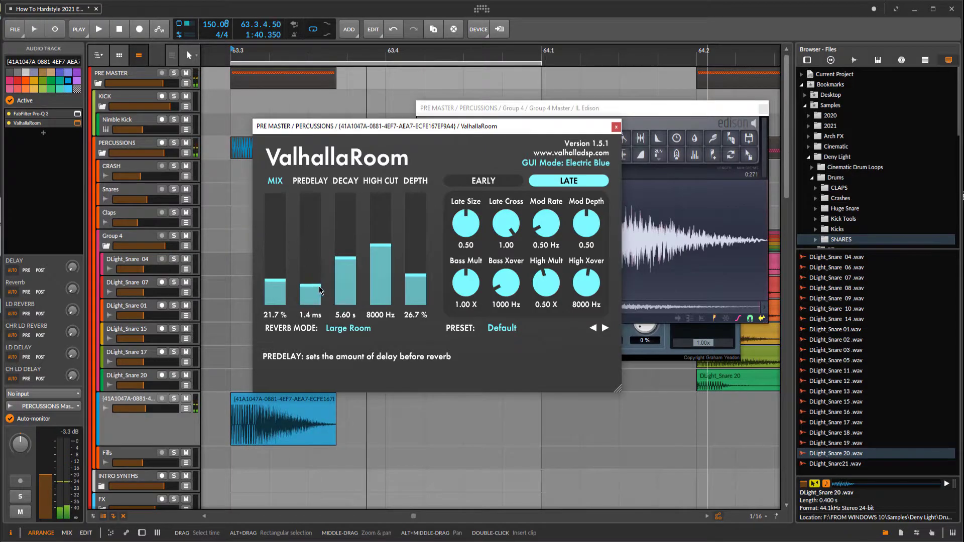
pyautogui.moveTo(330, 286); pyautogui.dragTo(335, 283)
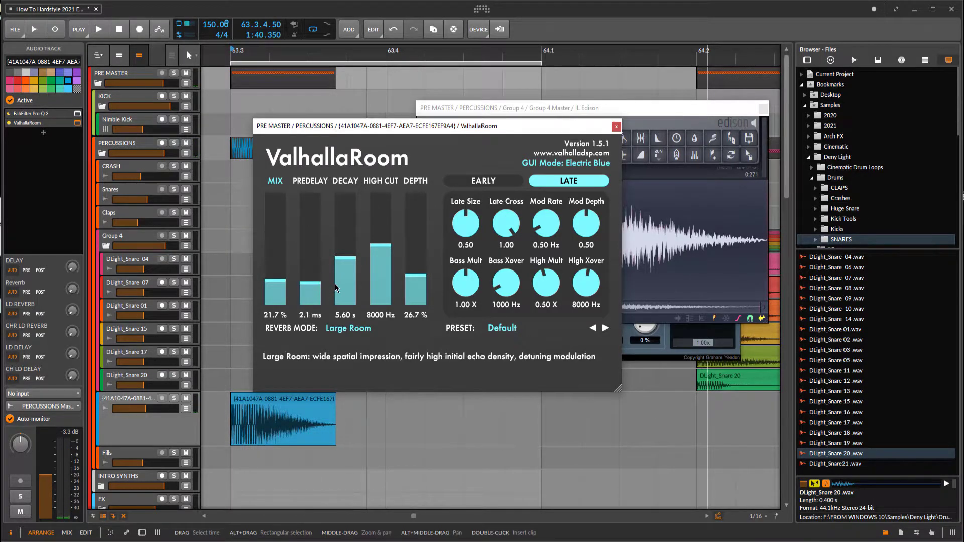
pyautogui.press('space')
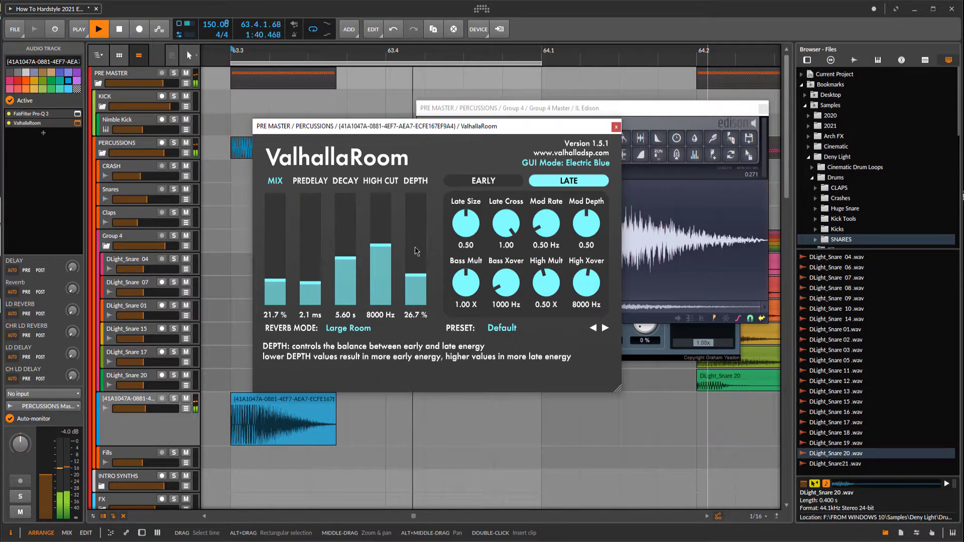
pyautogui.press('space')
pyautogui.click(616, 127)
pyautogui.scroll(-3, 412, 343)
pyautogui.press('space')
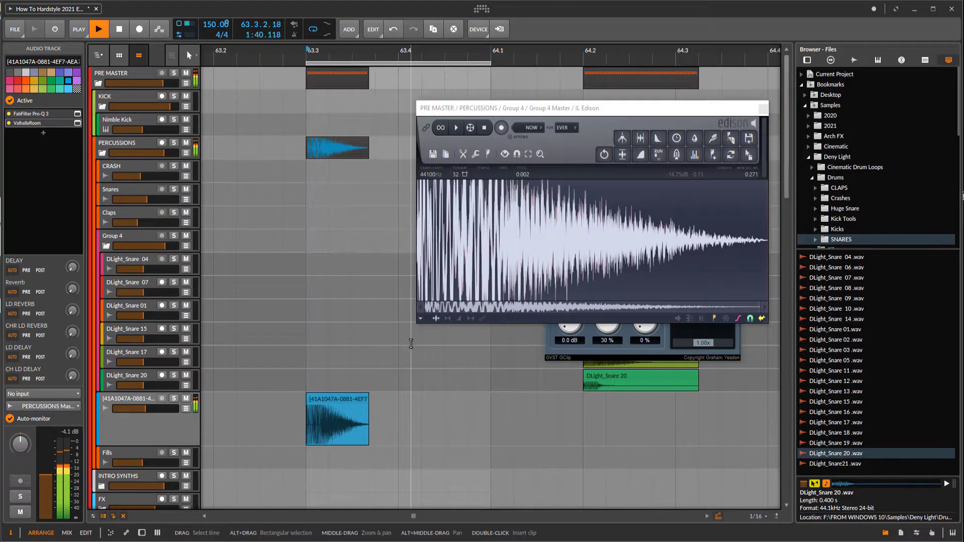
# - Insert iZotope Trash 2 after the reverb and close the Edison window
pyautogui.click(44, 133)
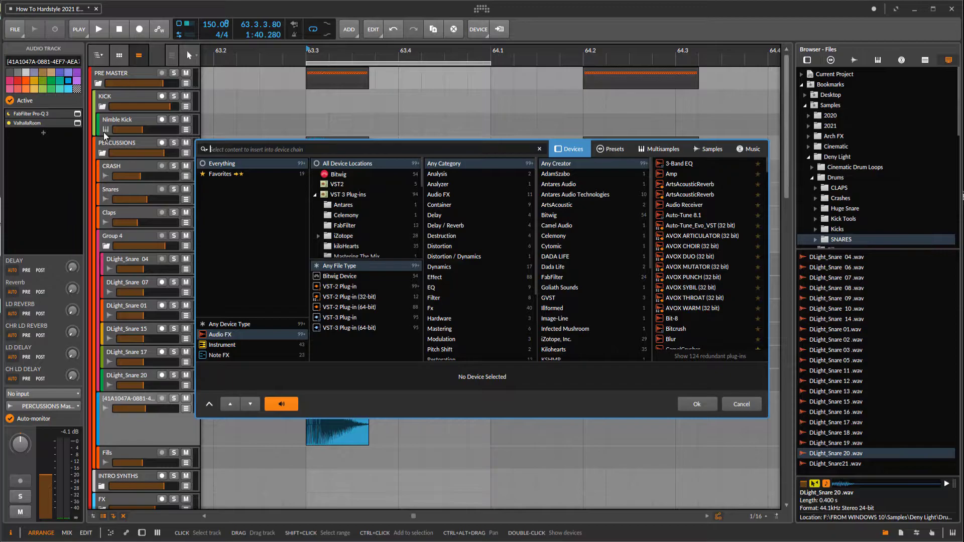
pyautogui.write('tras')
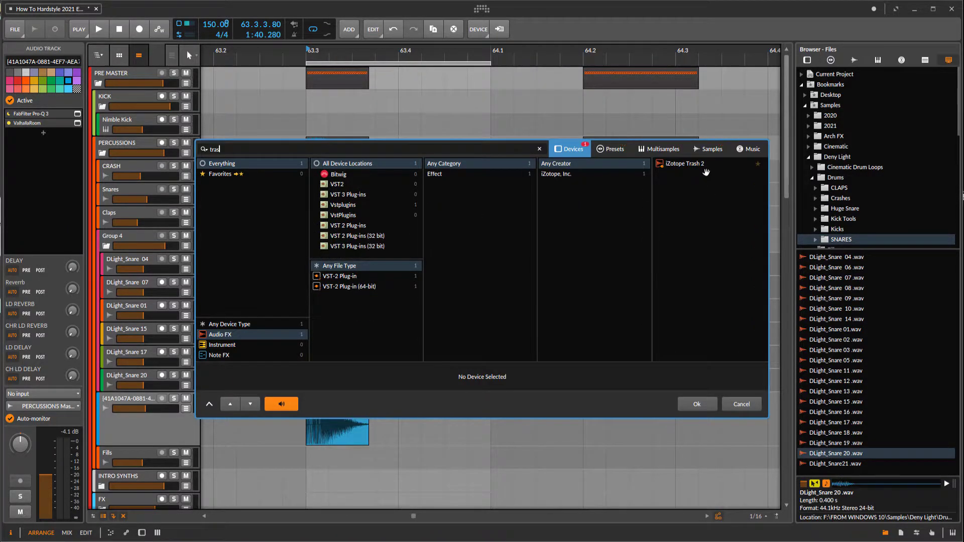
pyautogui.doubleClick(705, 171)
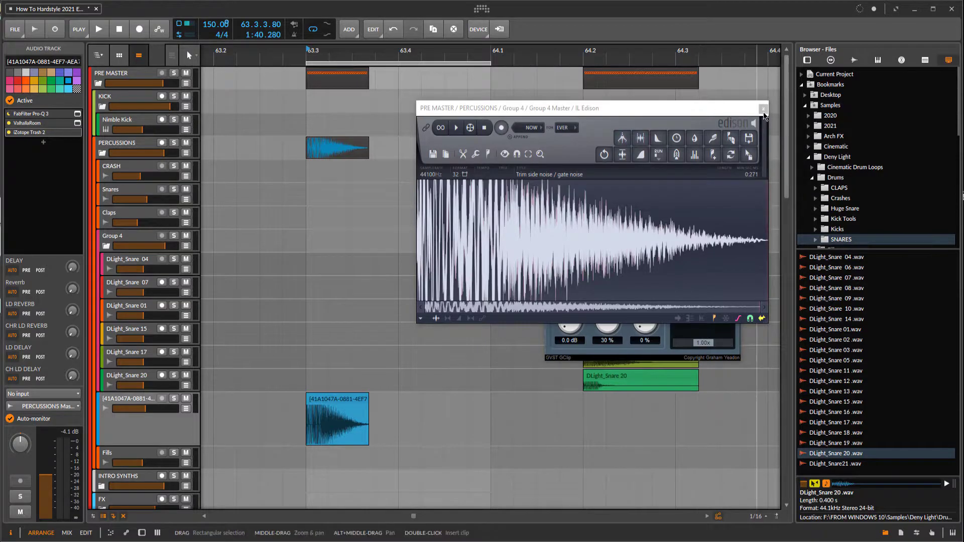
pyautogui.click(763, 109)
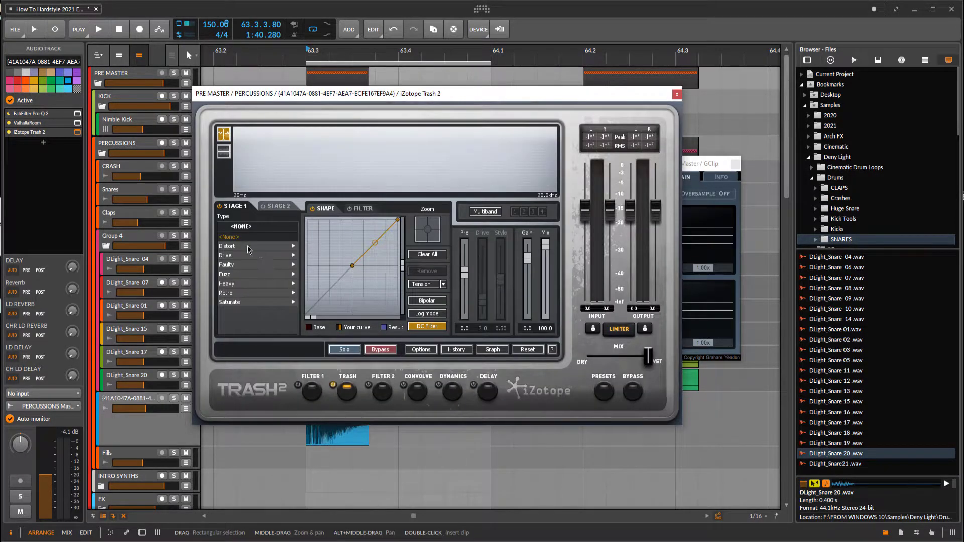
# - Choose the Clip Control distortion in Trash stage 1, audition the snare and lower the drive to 1.6
pyautogui.click(248, 248)
pyautogui.click(245, 264)
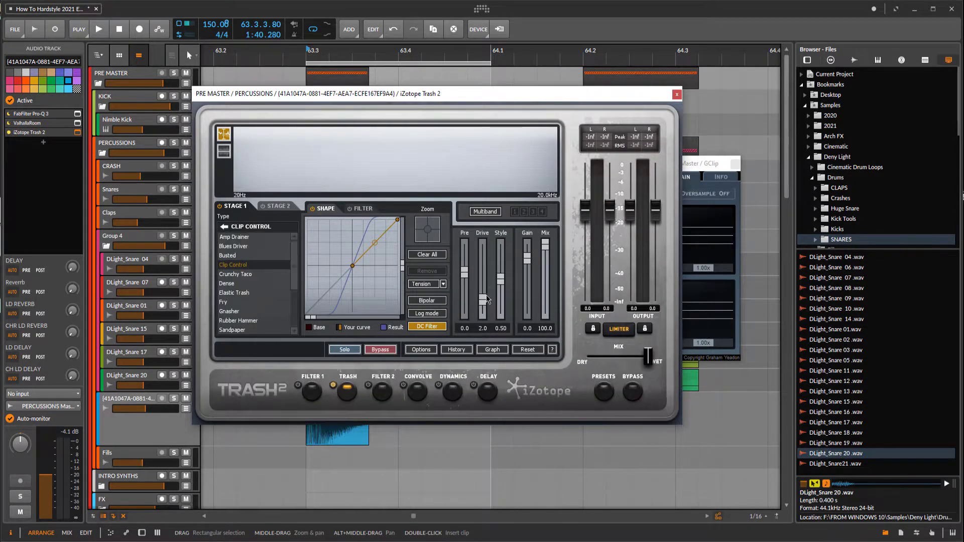
pyautogui.moveTo(463, 104); pyautogui.dragTo(509, 122)
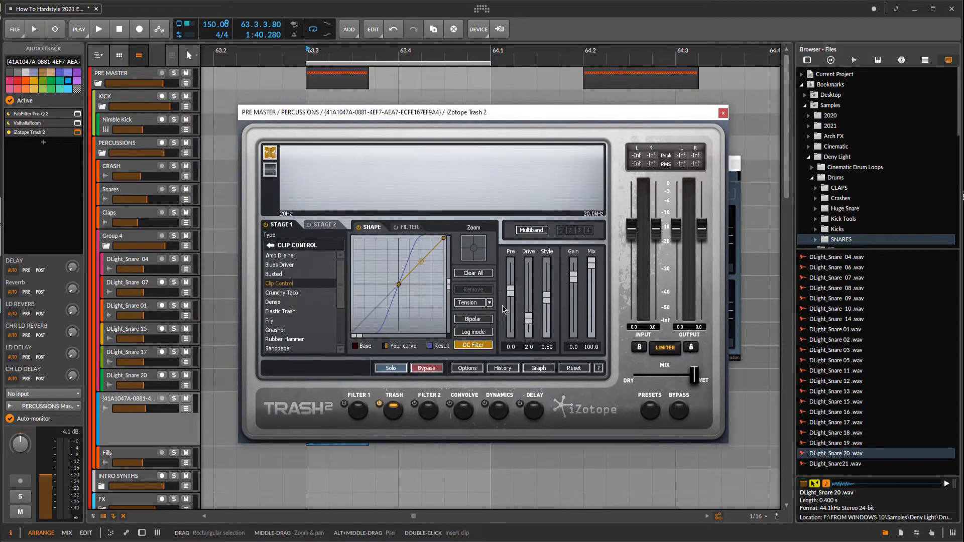
pyautogui.moveTo(236, 55); pyautogui.dragTo(216, 36)
pyautogui.press('space')
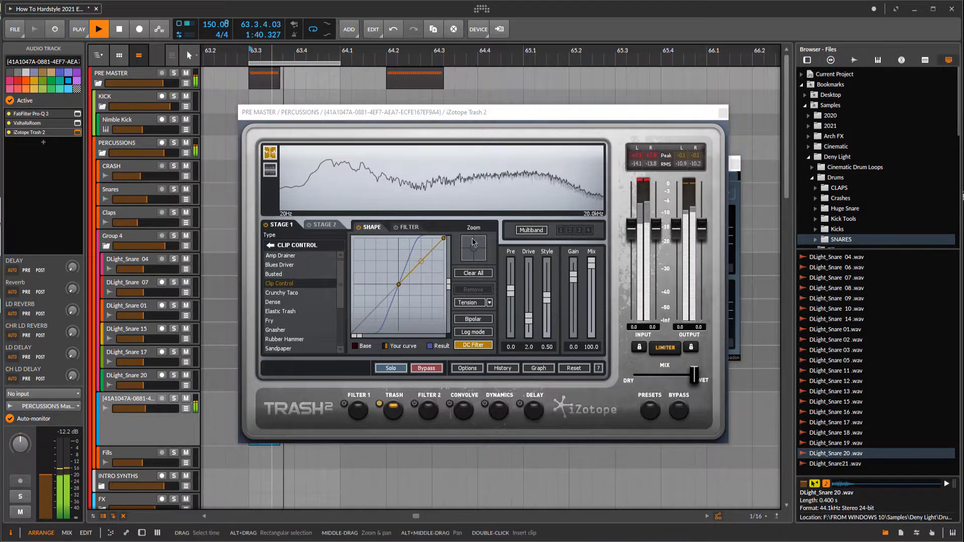
pyautogui.press('space')
pyautogui.moveTo(532, 323); pyautogui.dragTo(532, 326)
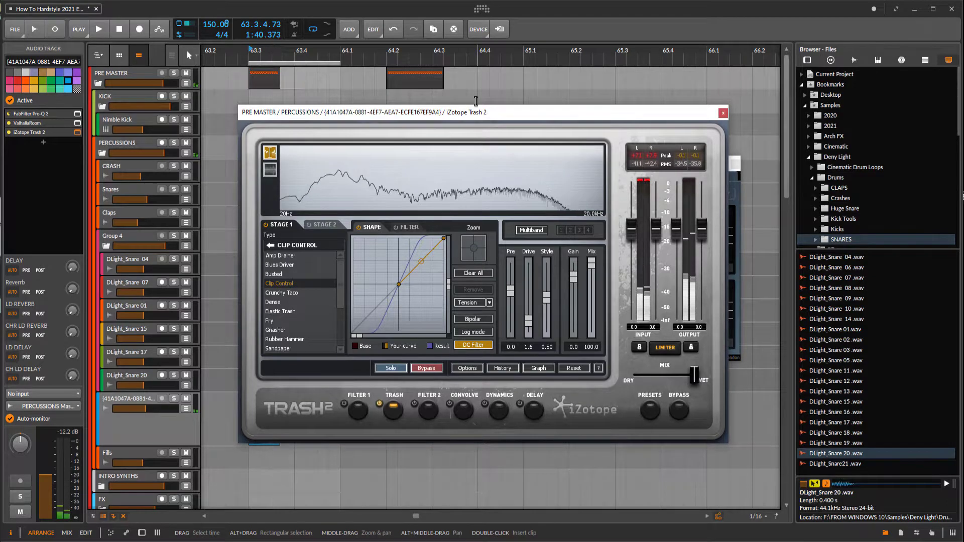
# - Audition the snare clip through Trash 2 and close the Trash 2 window
pyautogui.moveTo(497, 112); pyautogui.dragTo(603, 113)
pyautogui.click(293, 261)
pyautogui.press('+')
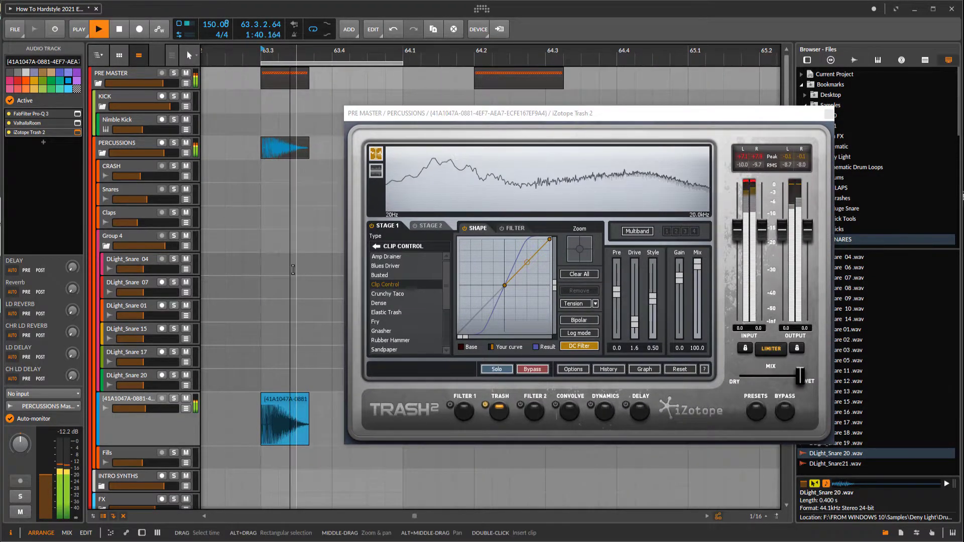
pyautogui.press('space')
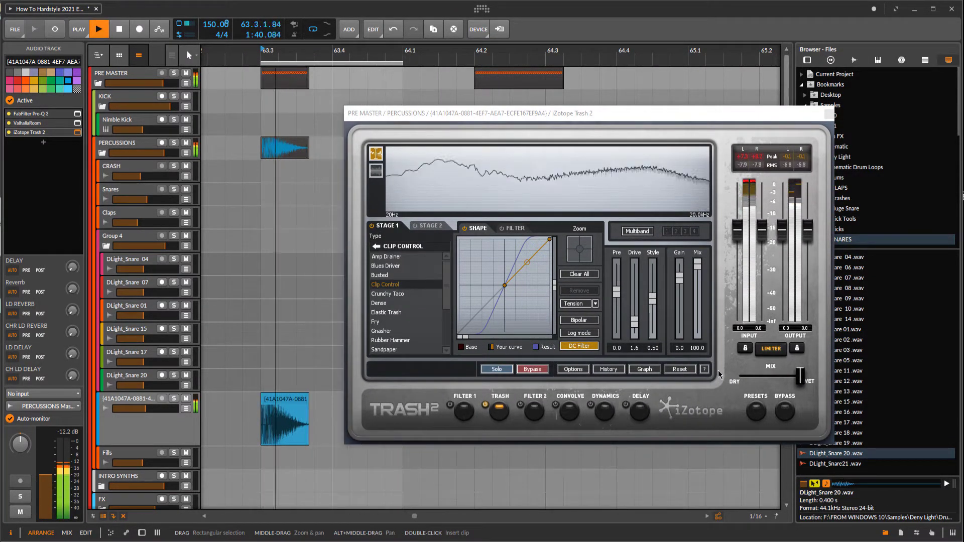
pyautogui.click(830, 113)
pyautogui.press('space')
# - Insert The Glue 64 compressor after Trash 2 on the snare track
pyautogui.click(43, 144)
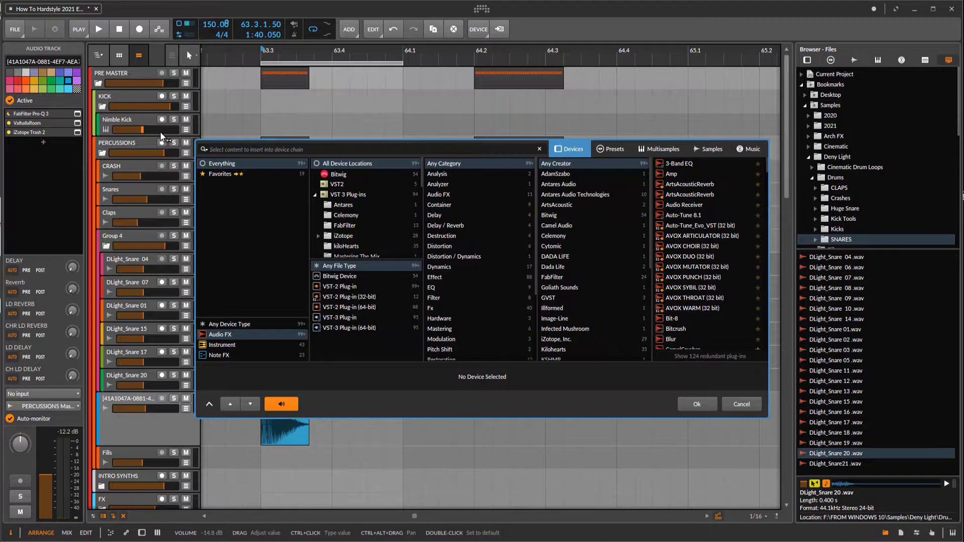
pyautogui.write('glue')
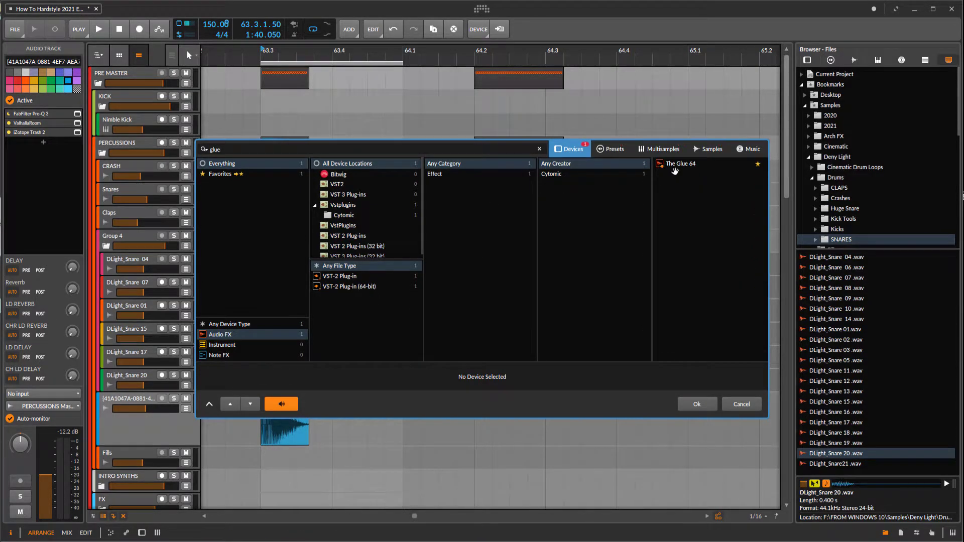
pyautogui.doubleClick(678, 165)
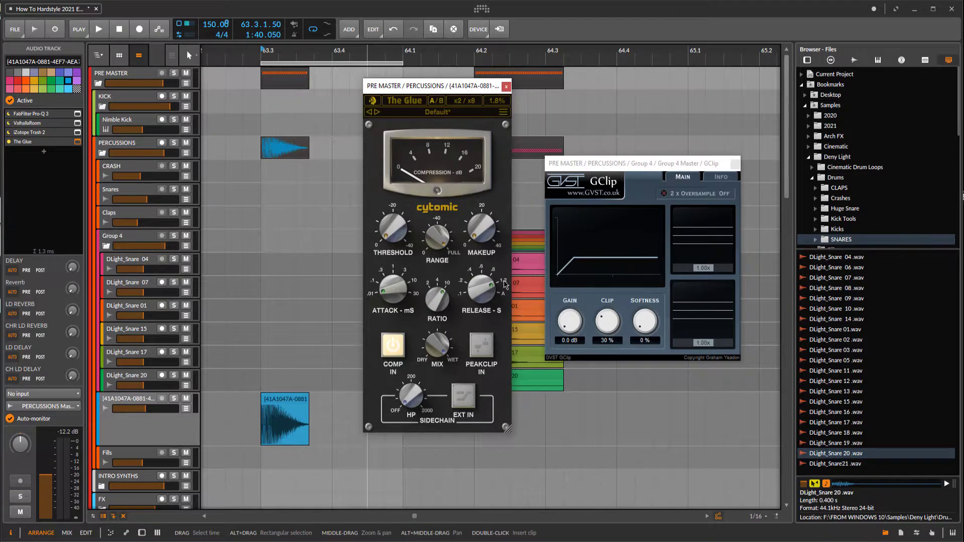
# - Lower The Glue's threshold and set its makeup gain to 9.0 dB while auditioning the snare
pyautogui.press('space')
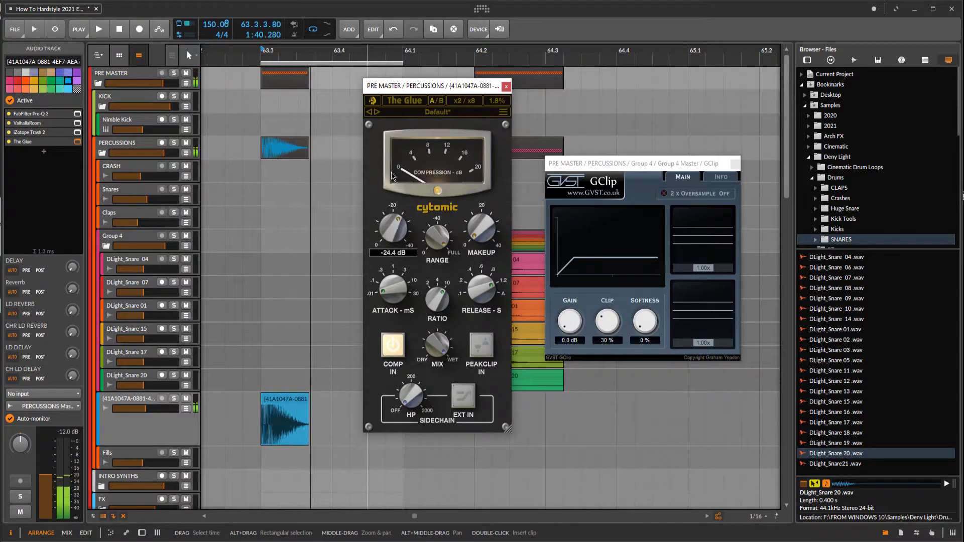
pyautogui.press('space')
pyautogui.moveTo(380, 197); pyautogui.dragTo(382, 236)
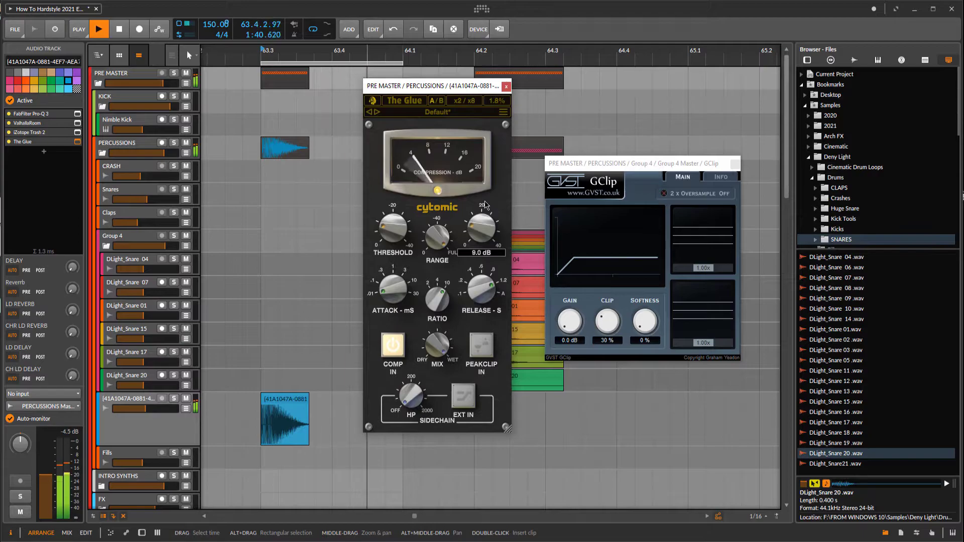
pyautogui.press('space')
pyautogui.scroll(-4, 301, 203)
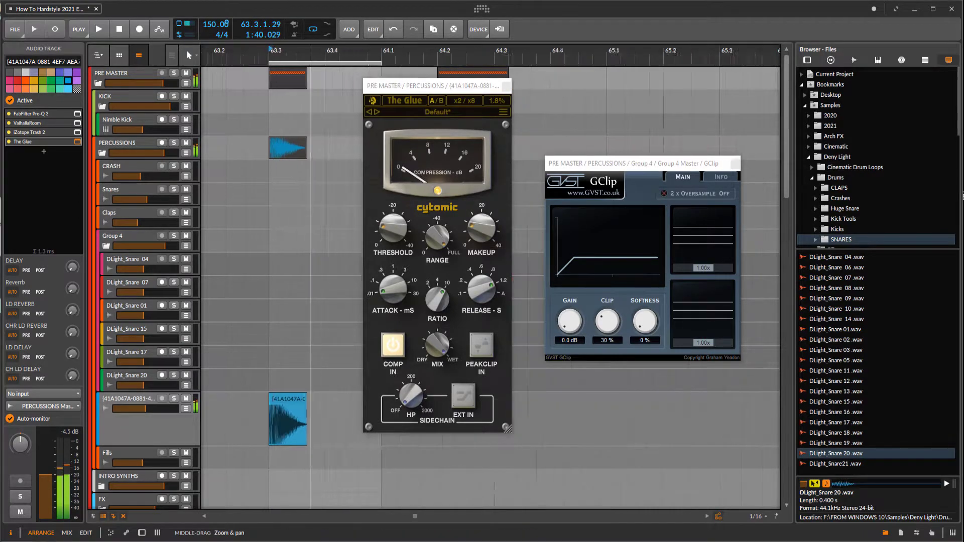
# - Set the ValhallaRoom mix to 16.1 %, close the reverb and audition the compressed snare
pyautogui.click(77, 123)
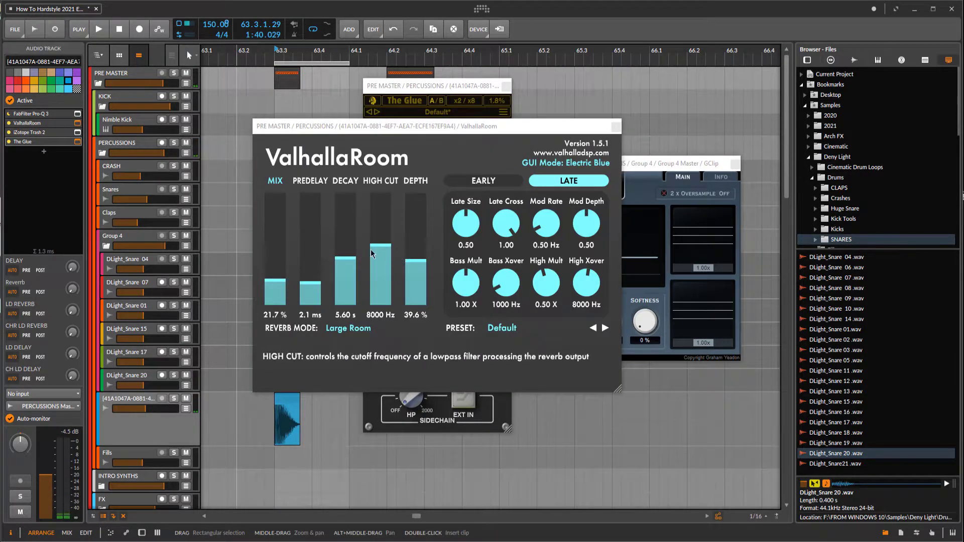
pyautogui.moveTo(282, 283); pyautogui.dragTo(282, 288)
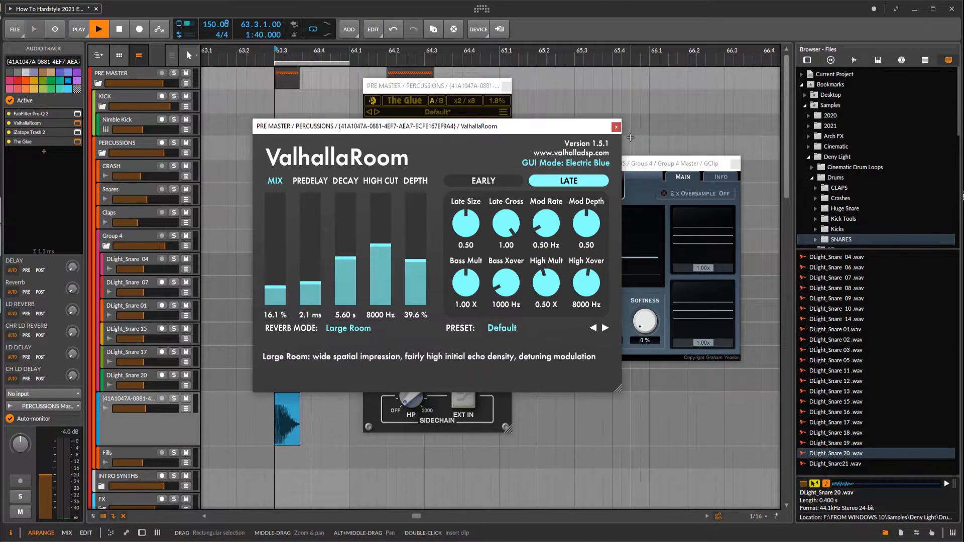
pyautogui.click(616, 127)
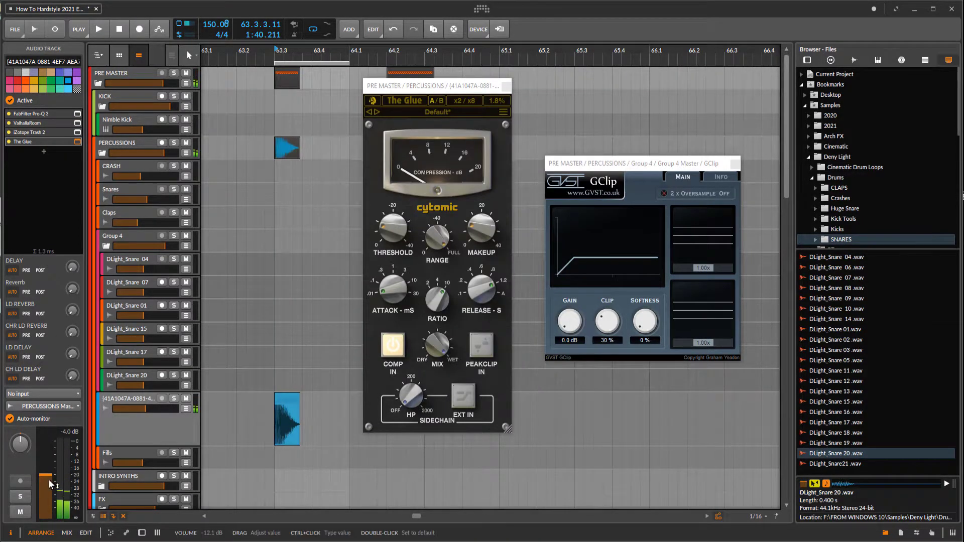
pyautogui.press('space')
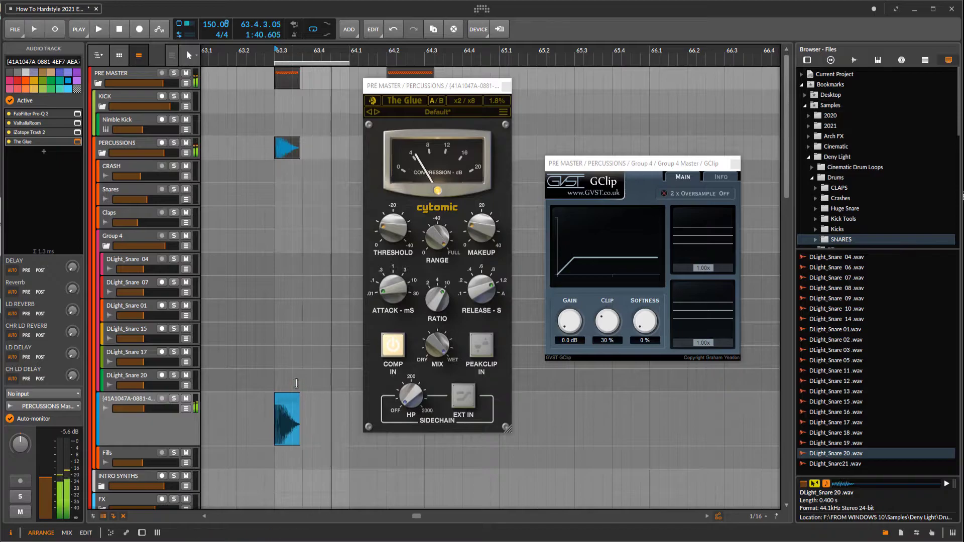
pyautogui.moveTo(290, 450); pyautogui.dragTo(297, 281)
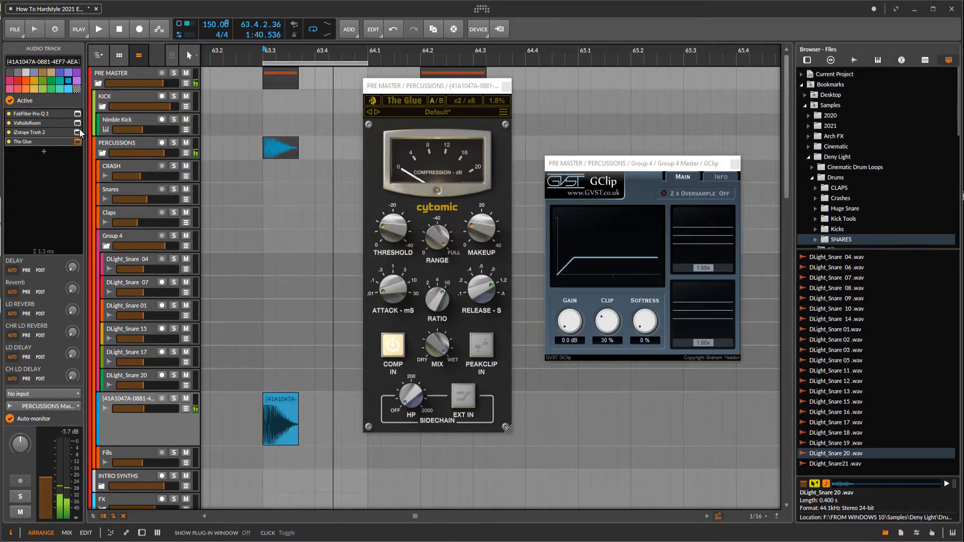
# - Insert the GClip plug-in after The Glue on the snare track
pyautogui.click(45, 152)
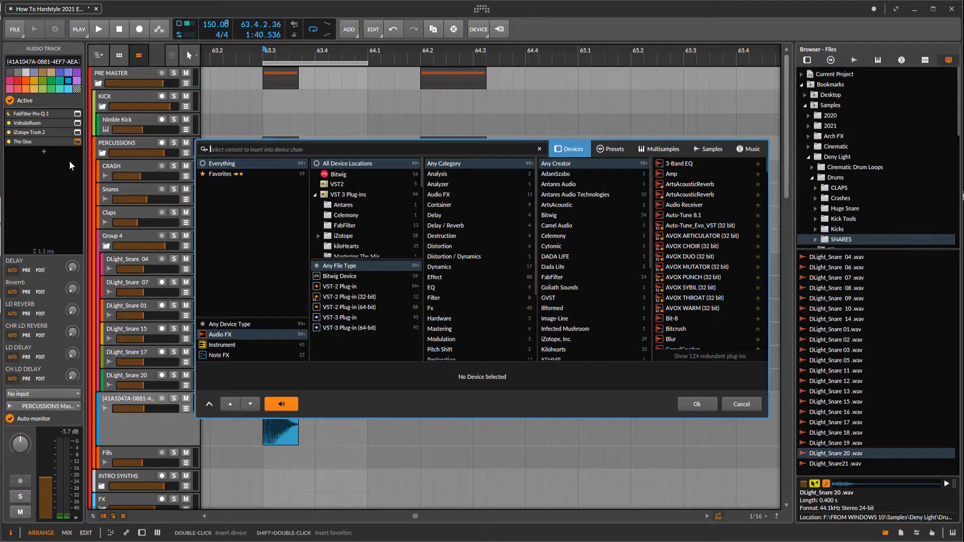
pyautogui.write('gcl')
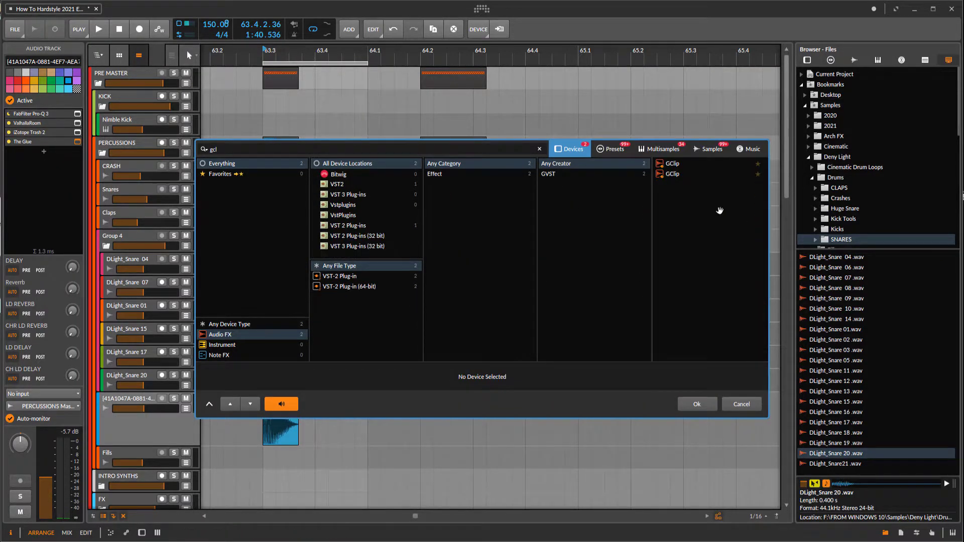
pyautogui.doubleClick(674, 165)
# - Set the new GClip's clip level to 88 % while auditioning the snare, and close its window
pyautogui.press('space')
pyautogui.press('space')
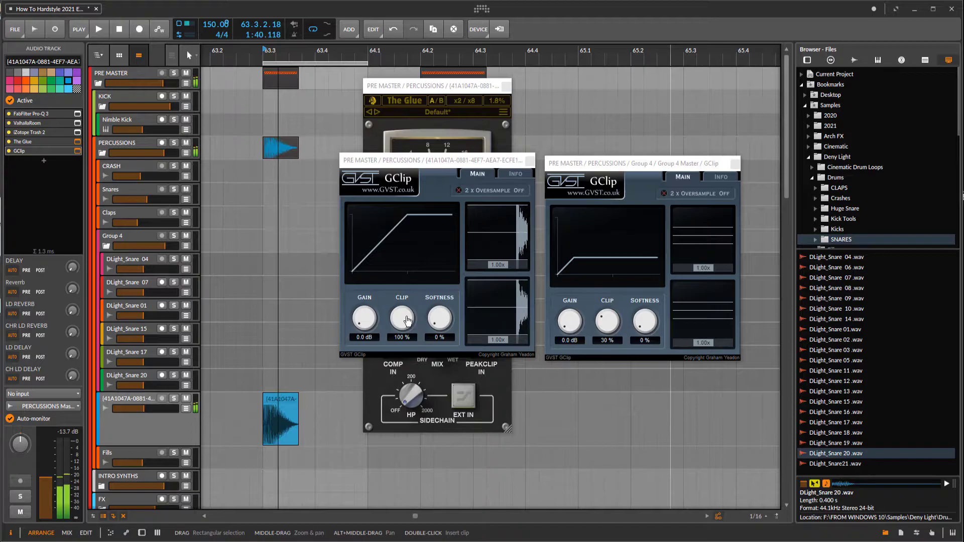
pyautogui.moveTo(408, 320)
pyautogui.mouseDown()
pyautogui.moveTo(387, 335)
pyautogui.moveTo(398, 328)
pyautogui.mouseUp()
pyautogui.press('space')
pyautogui.press('space')
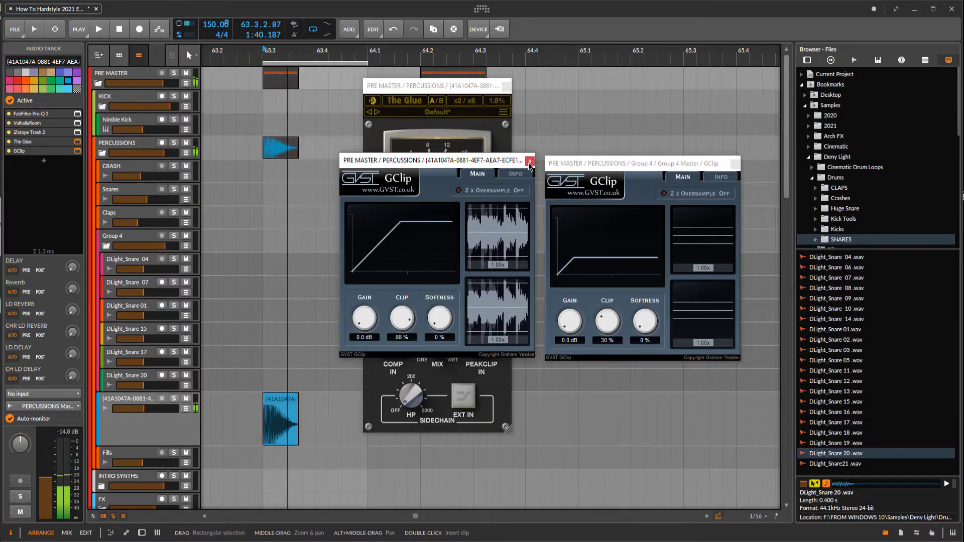
pyautogui.click(530, 163)
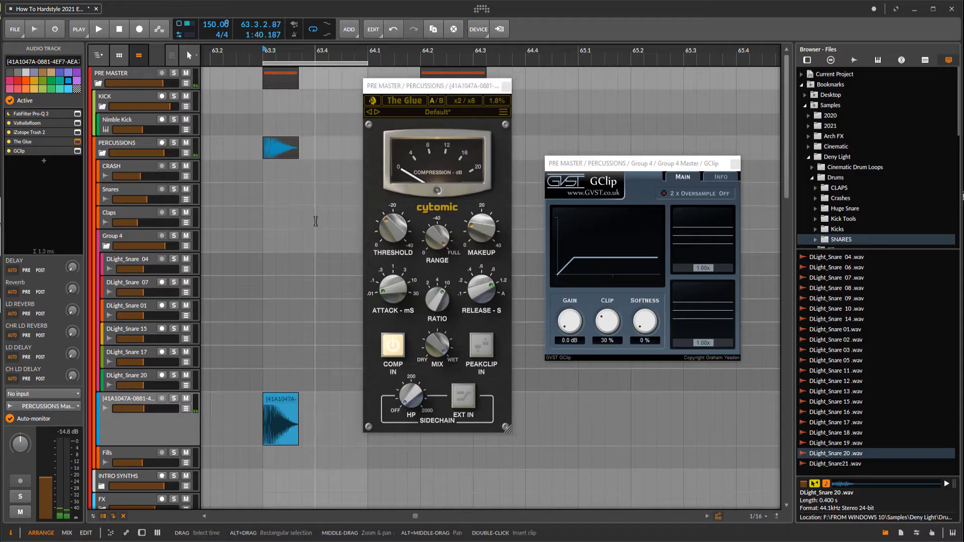
# - Insert IL Edison at the end of the snare track's device chain, after GClip
pyautogui.moveTo(316, 222); pyautogui.dragTo(346, 226)
pyautogui.scroll(-3, 346, 226)
pyautogui.click(167, 286)
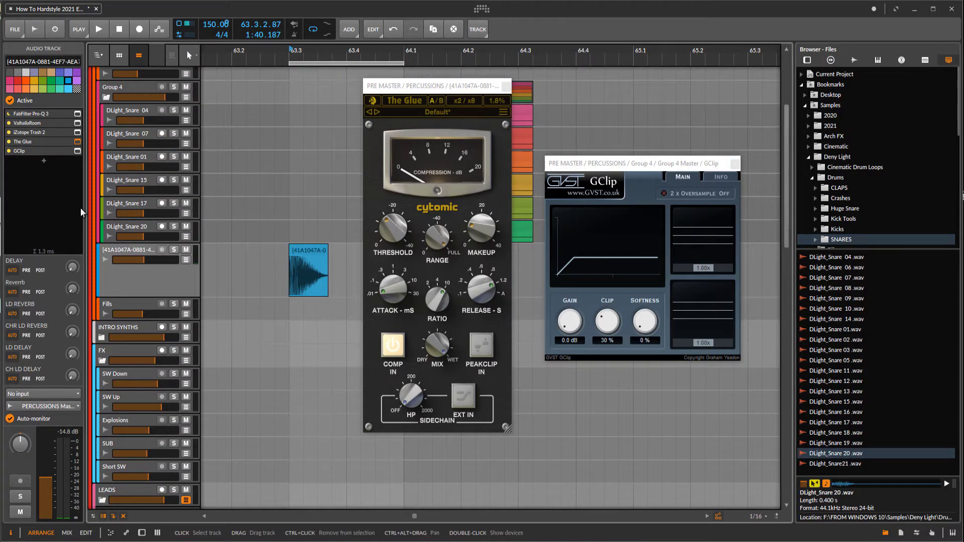
pyautogui.click(46, 162)
pyautogui.click(42, 160)
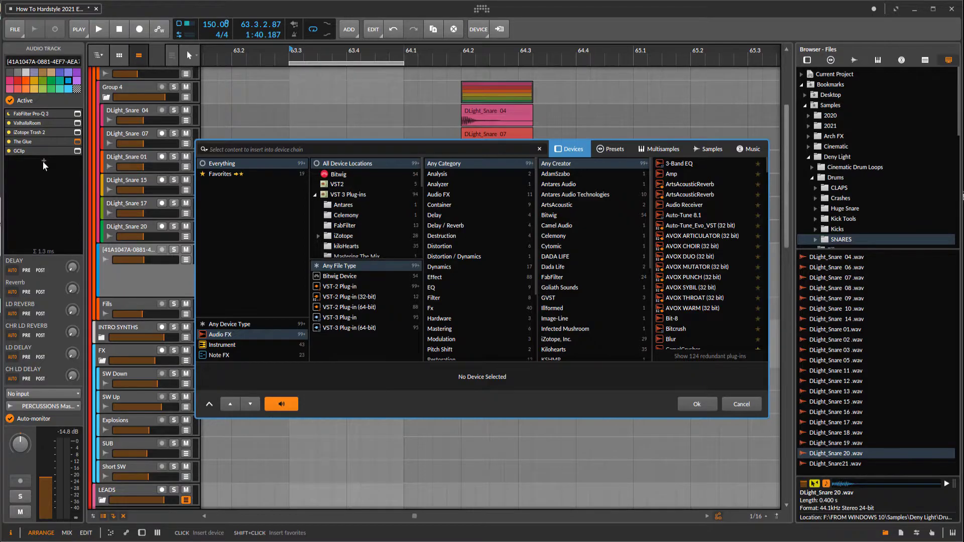
pyautogui.write('ediso')
pyautogui.doubleClick(671, 169)
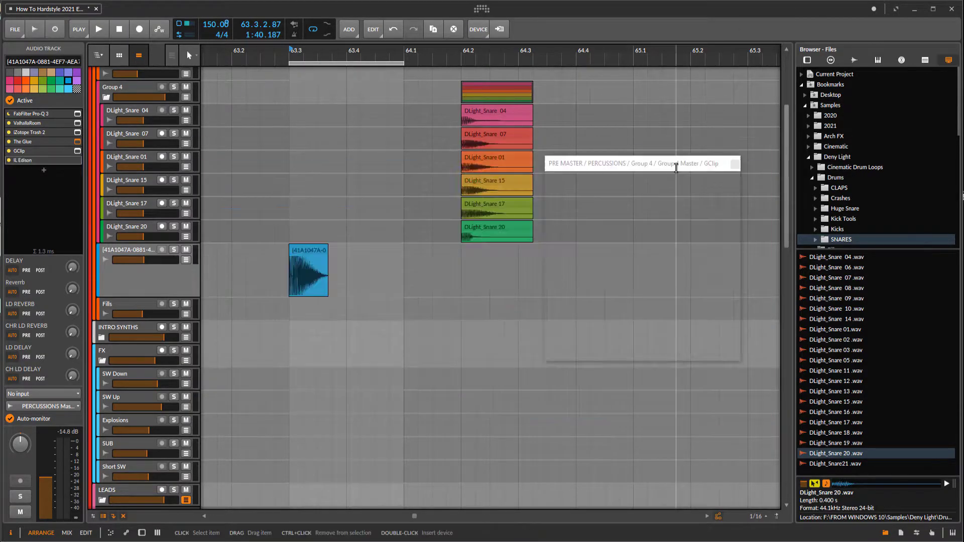
# - Record the processed snare playback into Edison and stop the recording
pyautogui.click(327, 177)
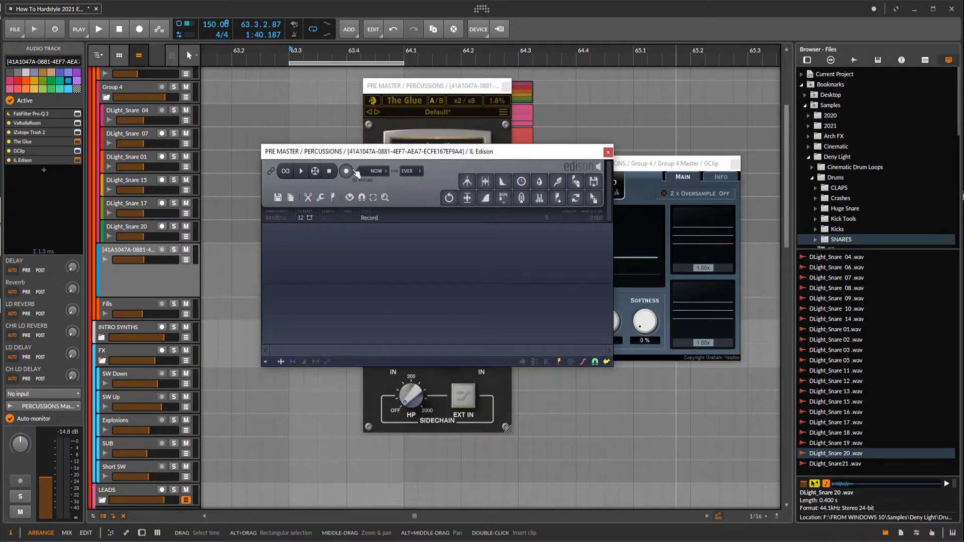
pyautogui.scroll(-2, 329, 102)
pyautogui.press('space')
pyautogui.press('space')
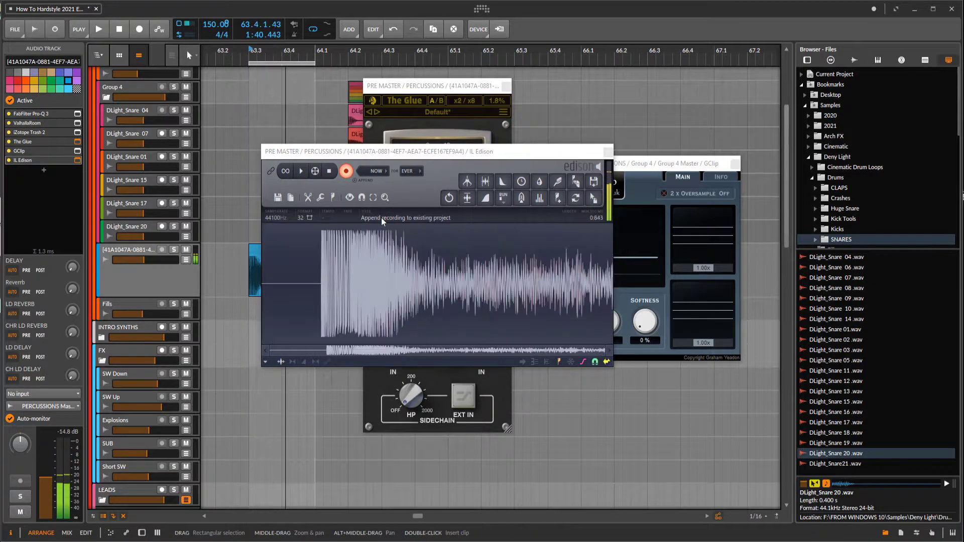
pyautogui.click(347, 171)
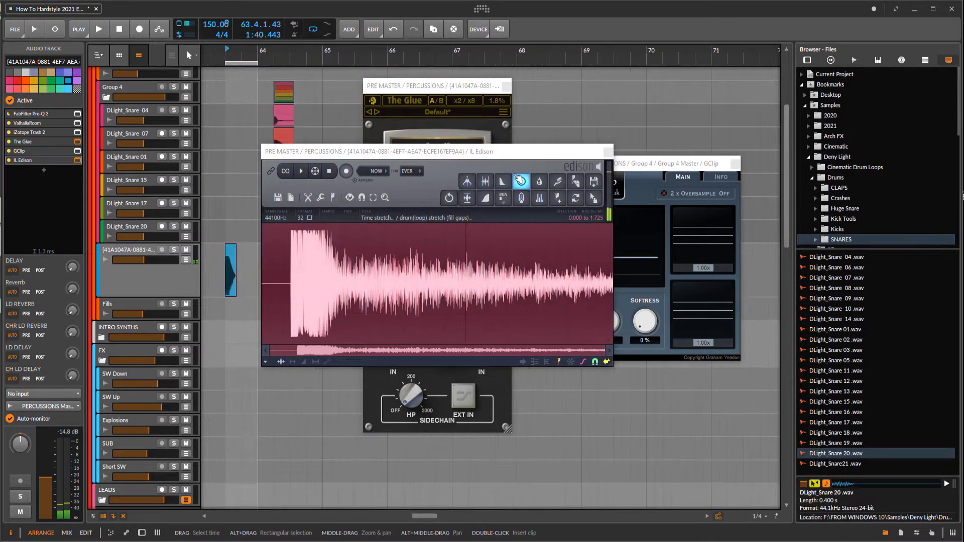
# - Boost the Edison recording, select it from 0:100 to 1:725 and place it on a new track below the snare track
pyautogui.click(503, 197)
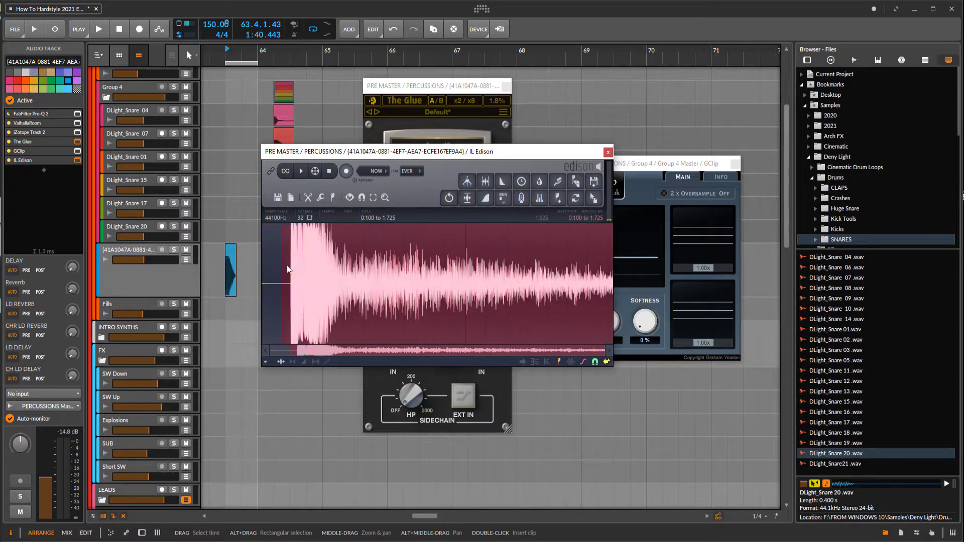
pyautogui.moveTo(597, 207); pyautogui.dragTo(193, 276)
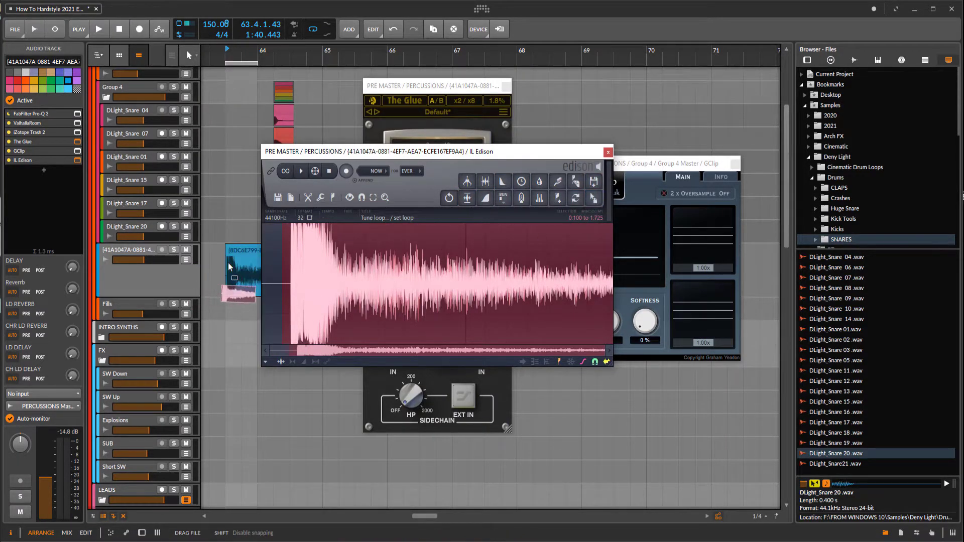
pyautogui.moveTo(215, 303)
pyautogui.mouseDown()
pyautogui.moveTo(213, 291)
pyautogui.moveTo(218, 297)
pyautogui.mouseUp()
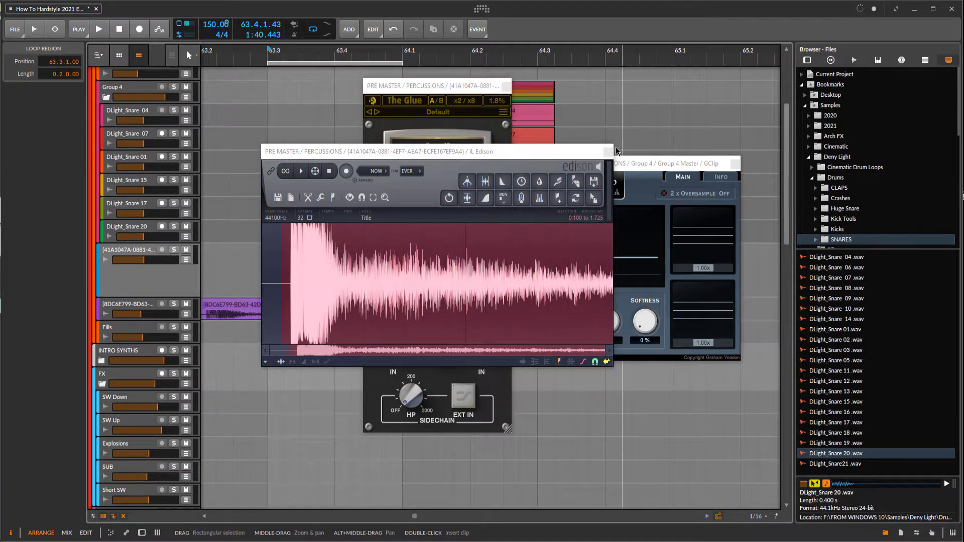
# - Close the Edison, GClip and The Glue windows
pyautogui.click(605, 154)
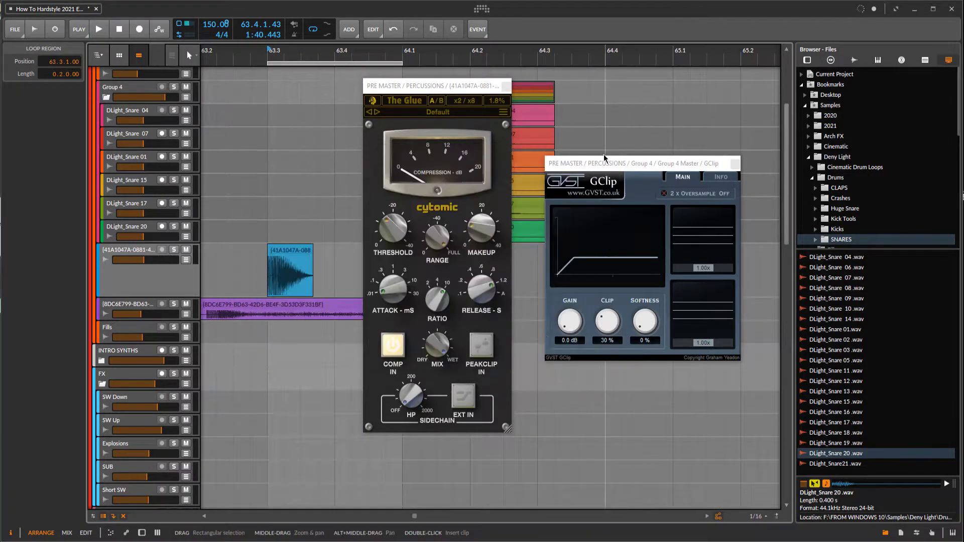
pyautogui.click(735, 165)
pyautogui.click(506, 87)
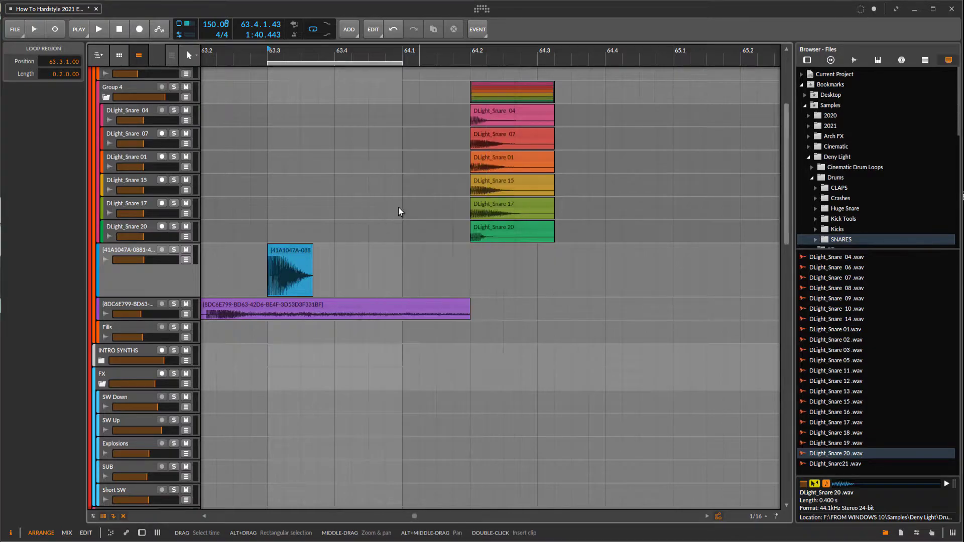
# - Enlarge the new snare track, delete the silence before the hit and move the trimmed clip to 63.4.1.00
pyautogui.moveTo(399, 207); pyautogui.dragTo(347, 348)
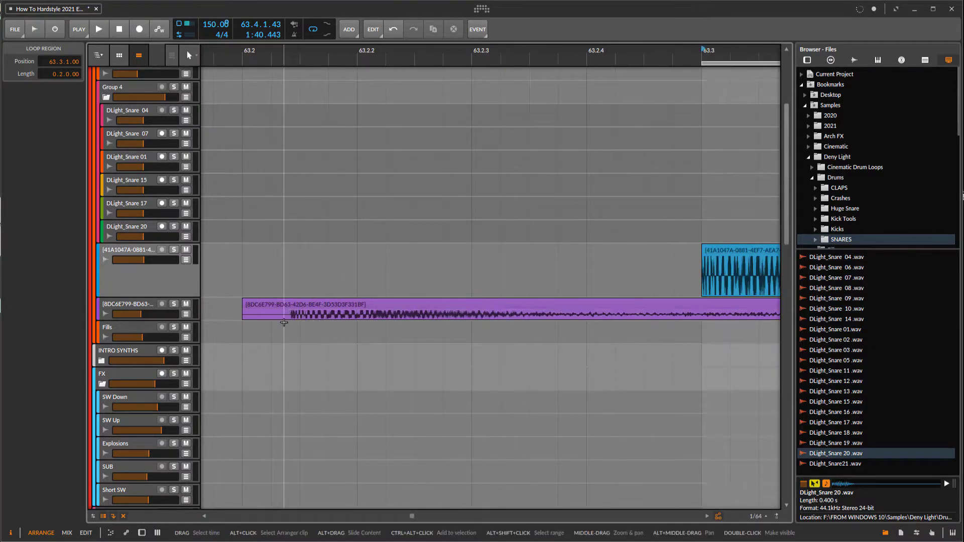
pyautogui.moveTo(167, 318); pyautogui.dragTo(167, 380)
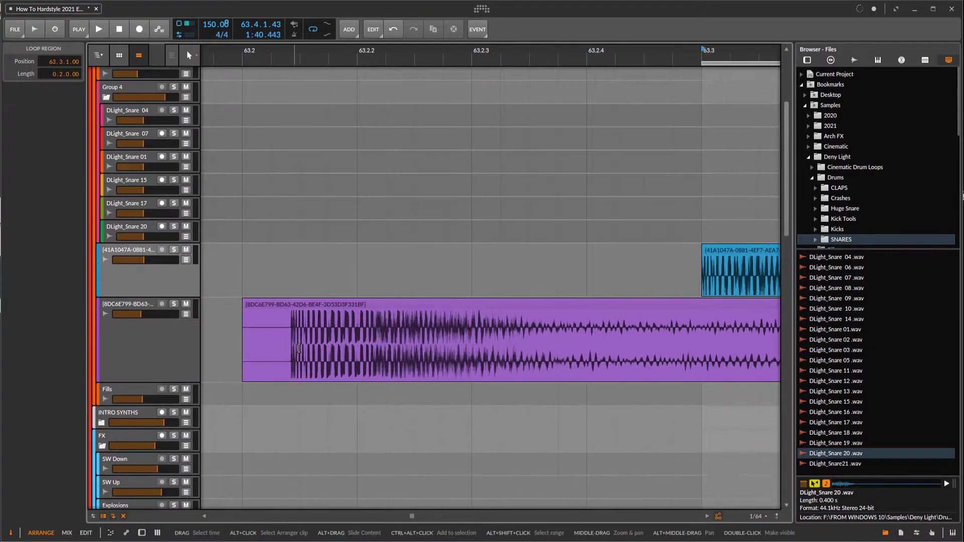
pyautogui.moveTo(290, 337); pyautogui.dragTo(215, 331)
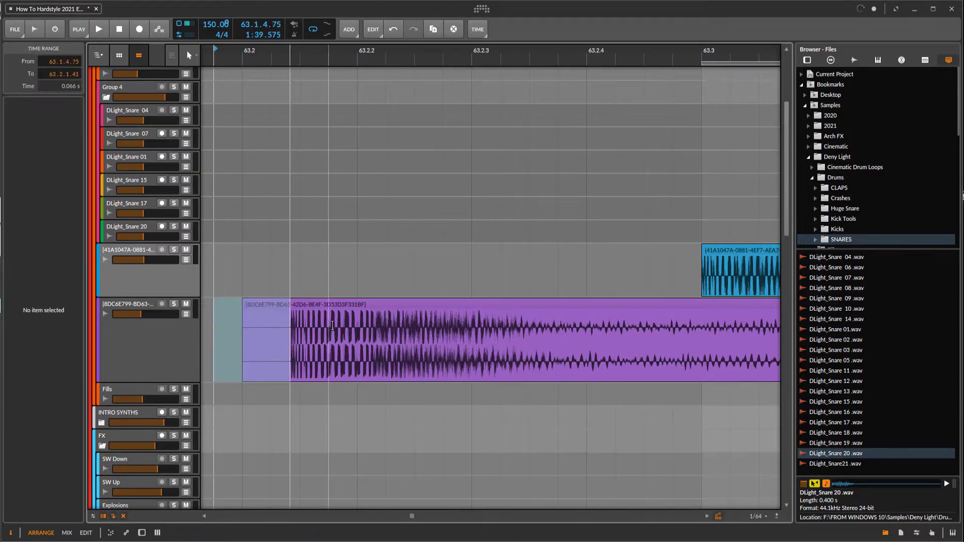
pyautogui.press('Delete')
pyautogui.moveTo(329, 334); pyautogui.dragTo(370, 308)
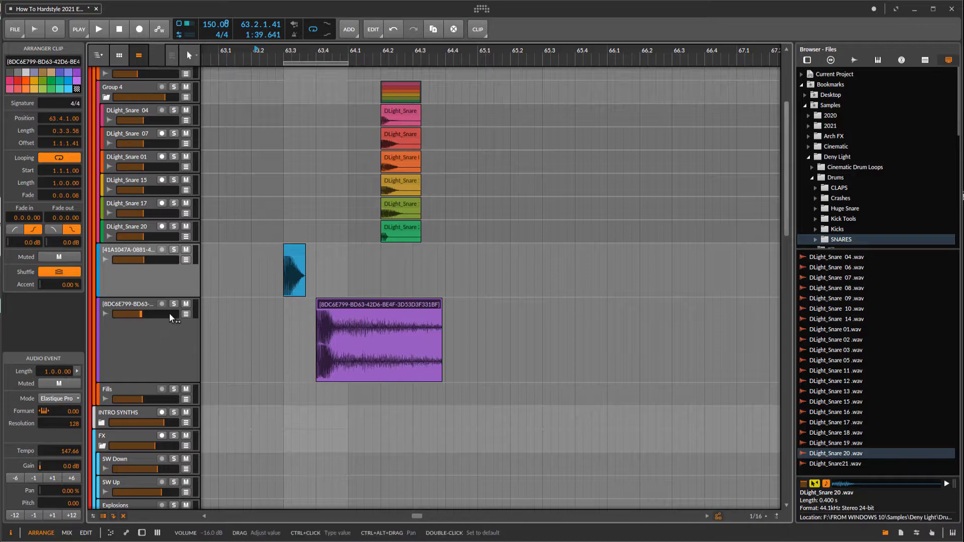
# - Solo the new snare track, place the play position at the clip's start and set the track volume to -5.4 dB
pyautogui.click(166, 339)
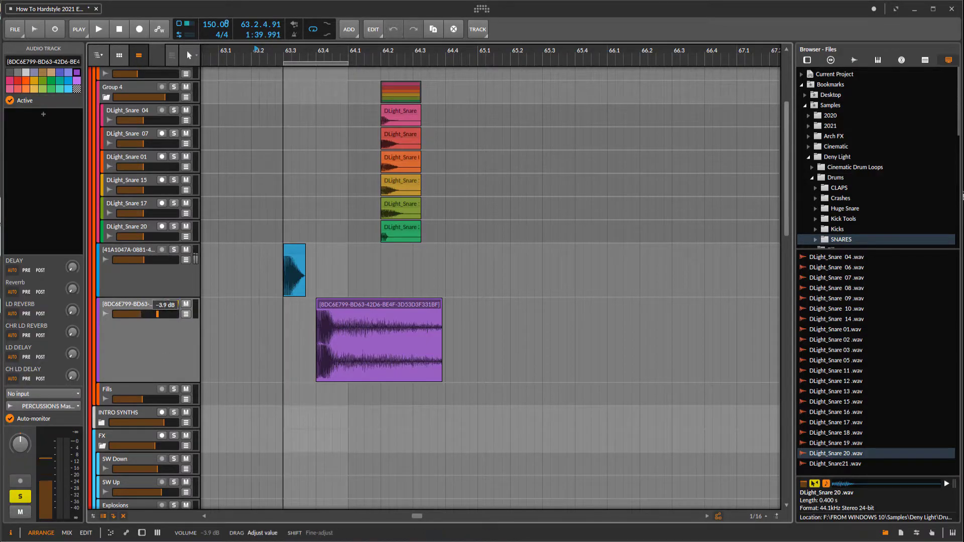
pyautogui.click(324, 331)
pyautogui.click(158, 311)
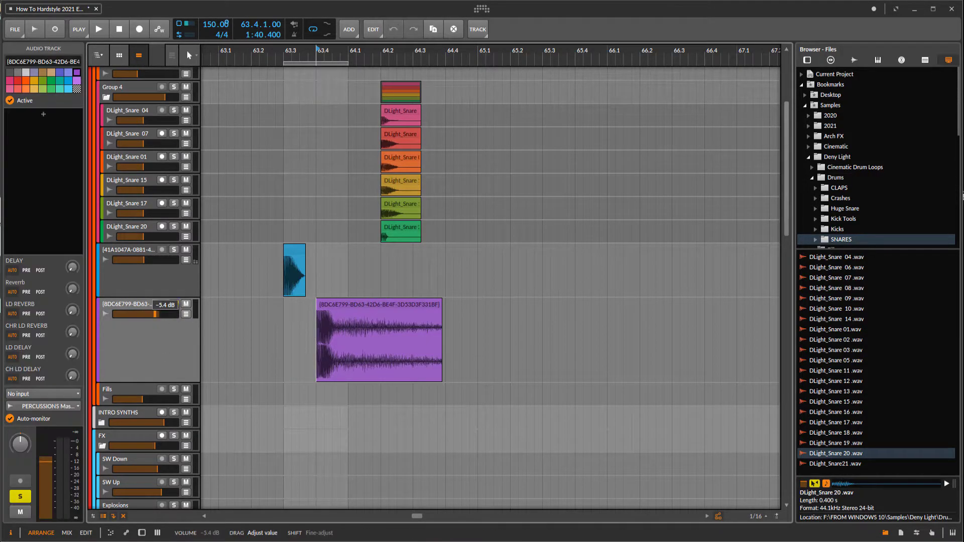
# - Play the soloed snare hit and lower its track volume further
pyautogui.press('space')
pyautogui.scroll(3, 388, 332)
pyautogui.press('space')
pyautogui.press('space')
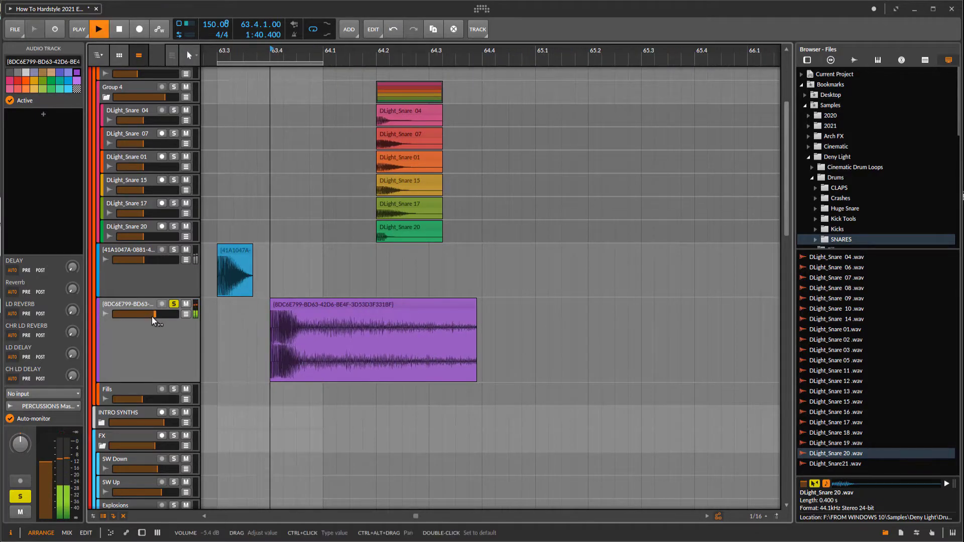
pyautogui.moveTo(154, 316); pyautogui.dragTo(148, 315)
pyautogui.press('space')
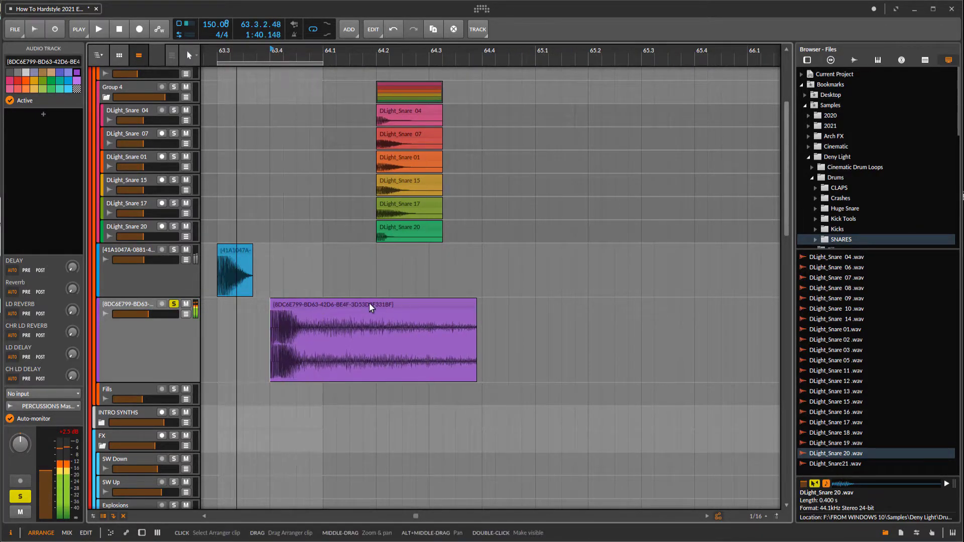
pyautogui.press('space')
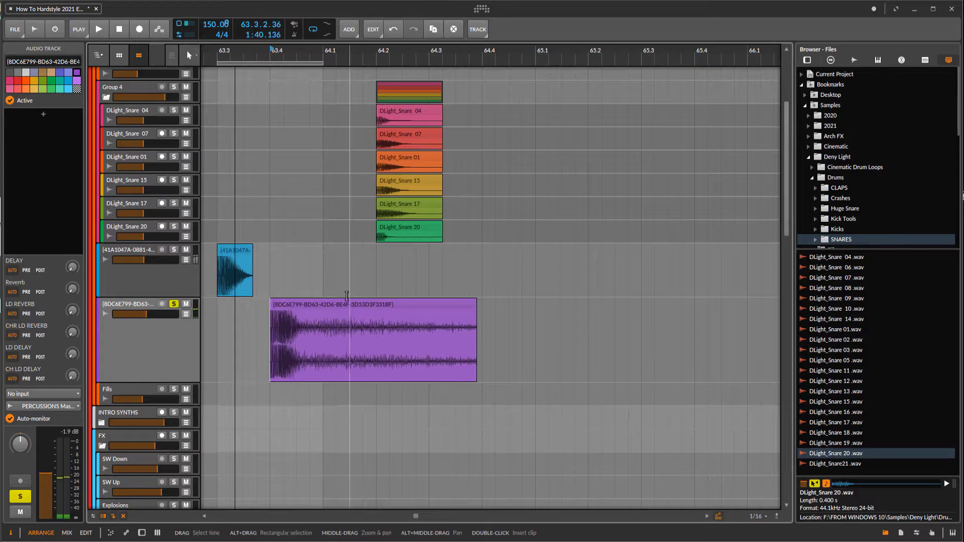
pyautogui.press('space')
# - Split the new snare clip at 64.1 and move the separated tail to 65.1
pyautogui.click(323, 343)
pyautogui.hotkey('ctrl', 'e')
pyautogui.moveTo(344, 304); pyautogui.dragTo(657, 307)
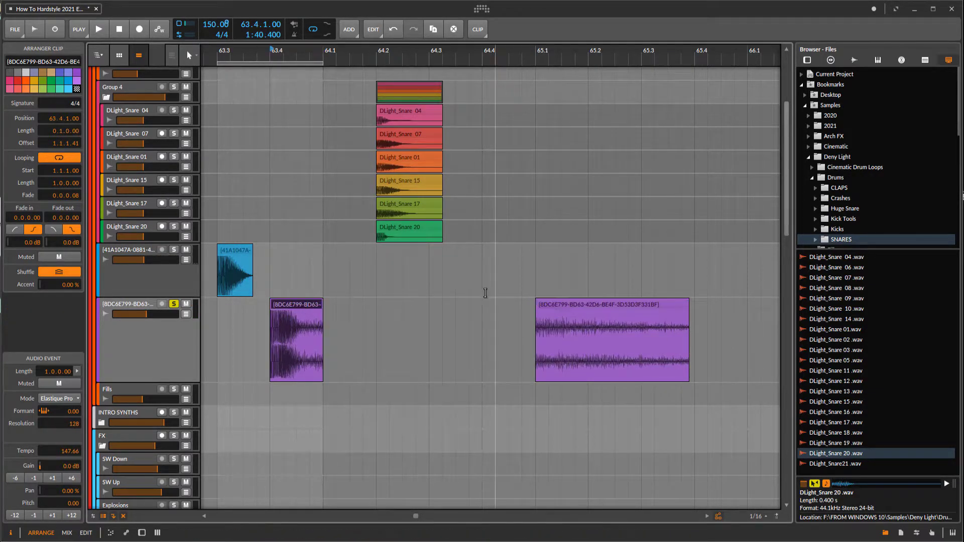
# - Set the play position to the hit's start at 63.4.1.00 and insert FabFilter Pro-Q 3 on the new snare track
pyautogui.click(271, 320)
pyautogui.click(125, 347)
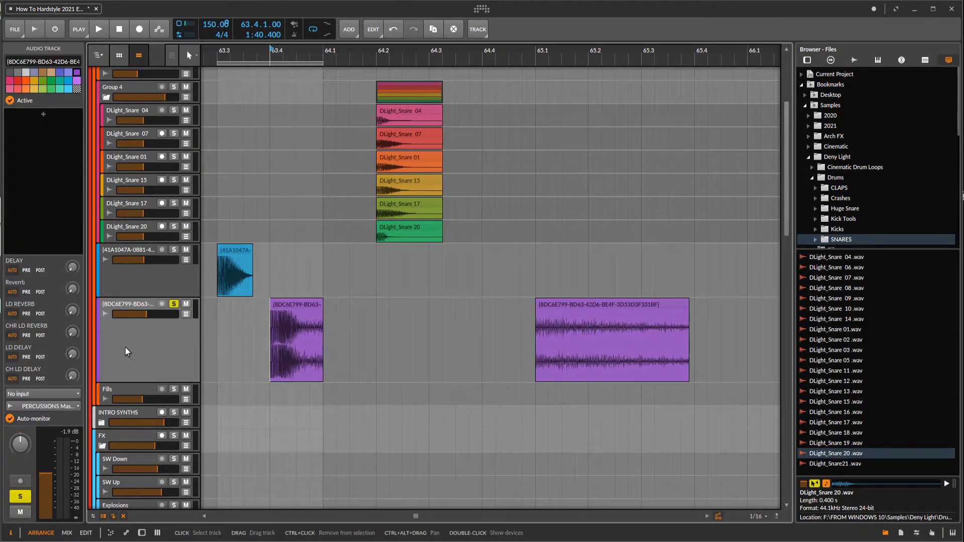
pyautogui.click(47, 116)
pyautogui.click(41, 118)
pyautogui.write('eq')
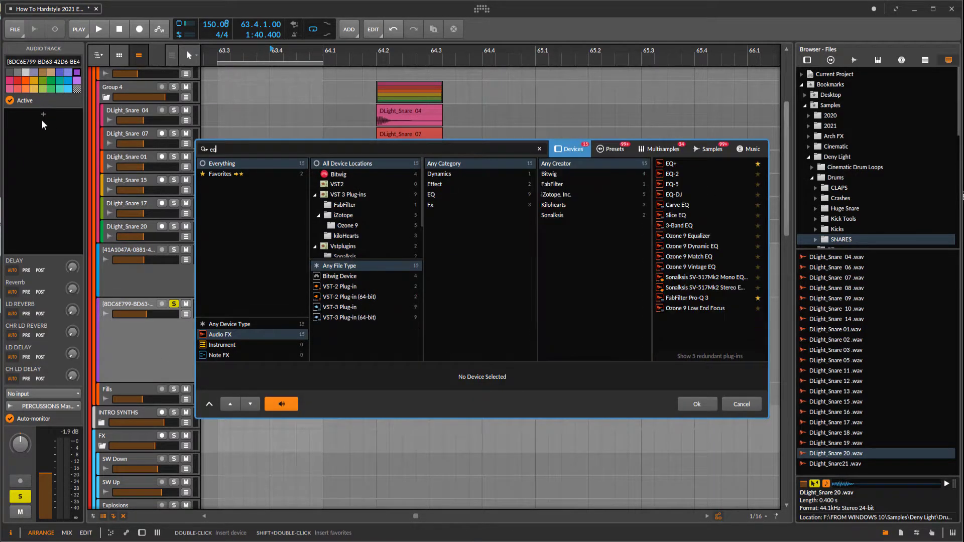
pyautogui.press('BackSpace')
pyautogui.press('BackSpace')
pyautogui.write('pro-q')
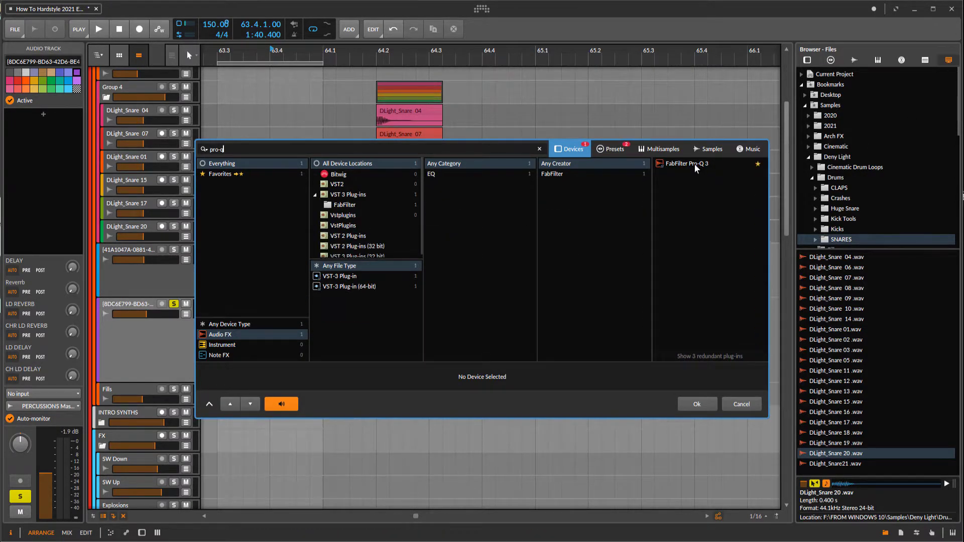
pyautogui.doubleClick(694, 164)
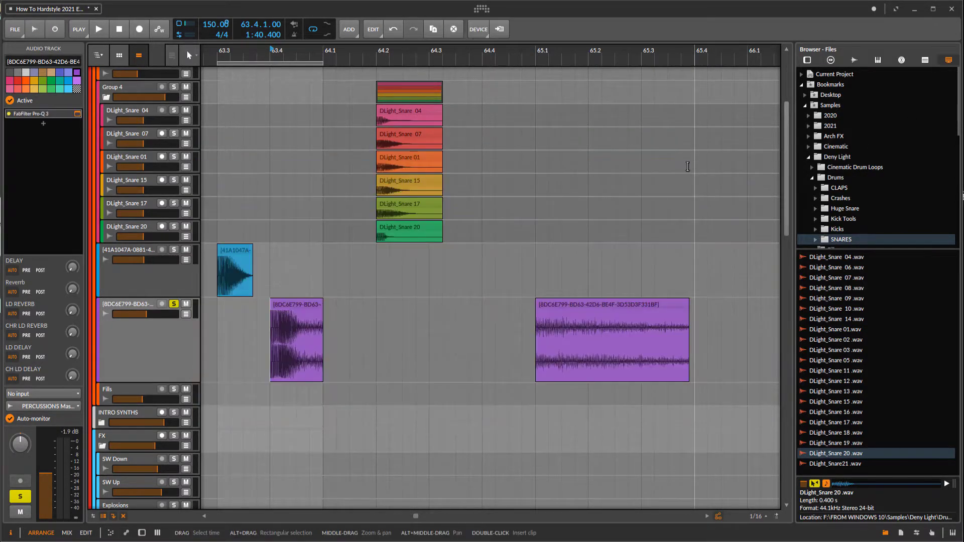
# - In Pro-Q 3, add a 96 dB/oct low cut at about 78 Hz and a steep high cut, and close its window
pyautogui.moveTo(256, 230); pyautogui.dragTo(333, 236)
pyautogui.press('space')
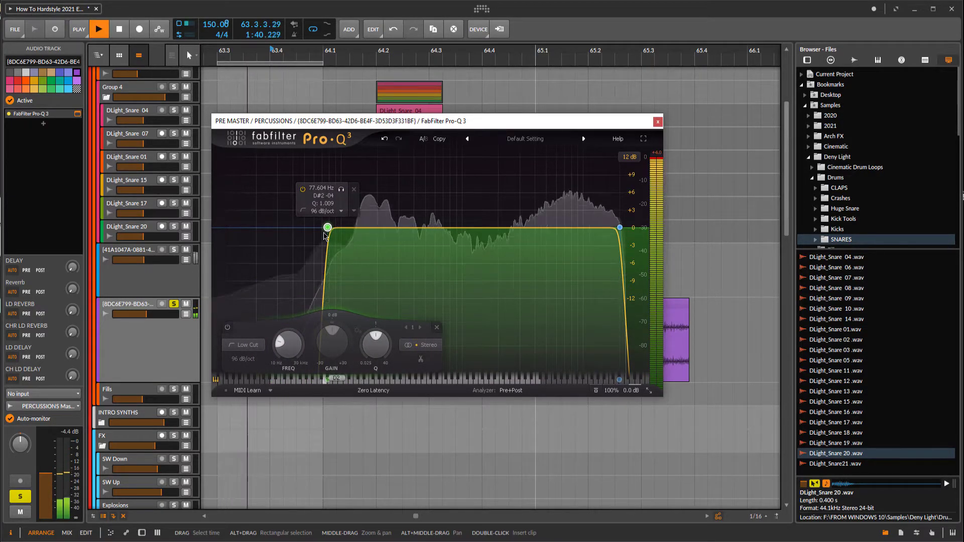
pyautogui.press('space')
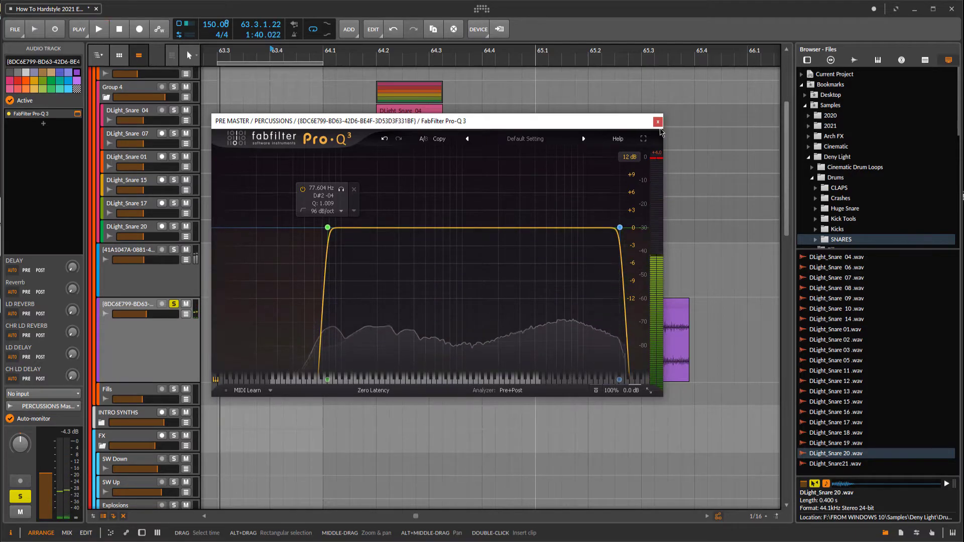
pyautogui.click(78, 114)
pyautogui.click(44, 124)
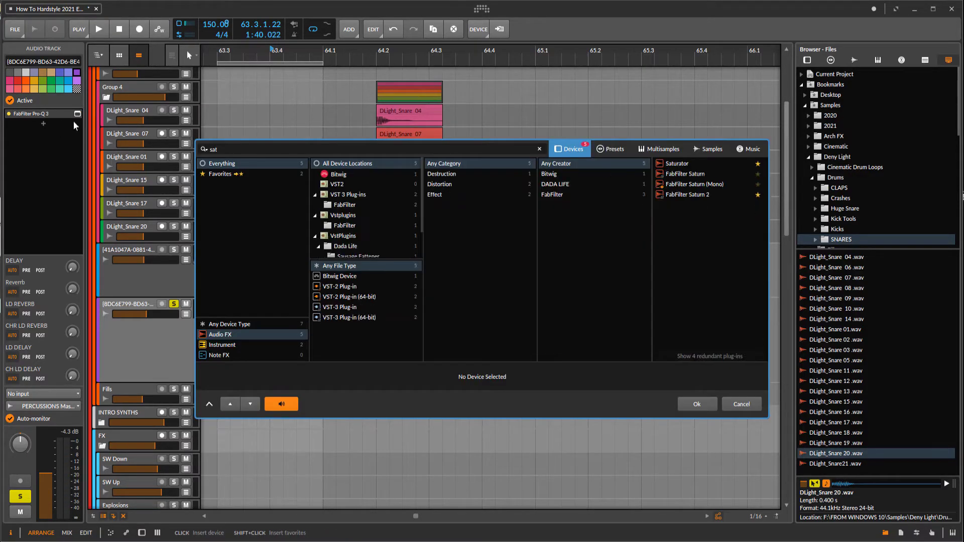
pyautogui.doubleClick(688, 165)
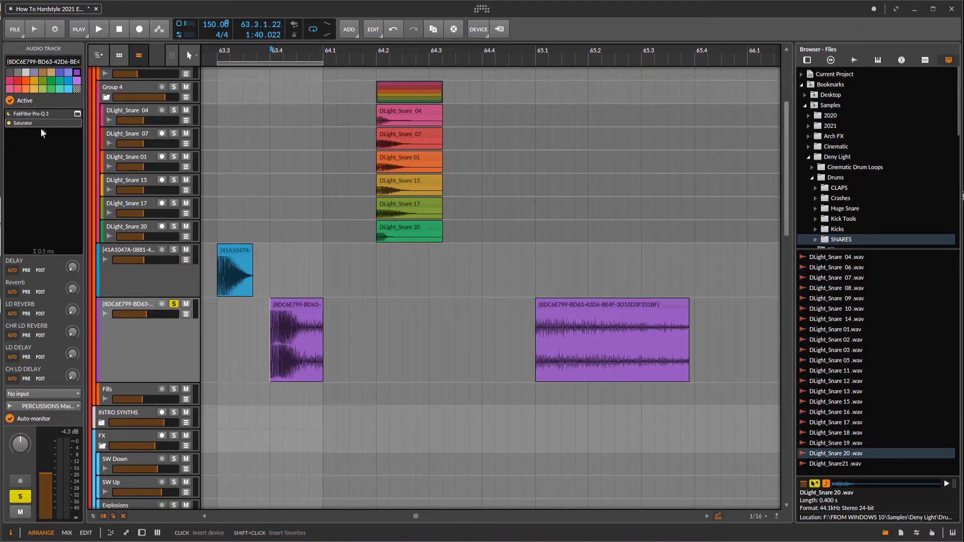
pyautogui.click(40, 128)
pyautogui.rightClick(41, 125)
pyautogui.click(66, 197)
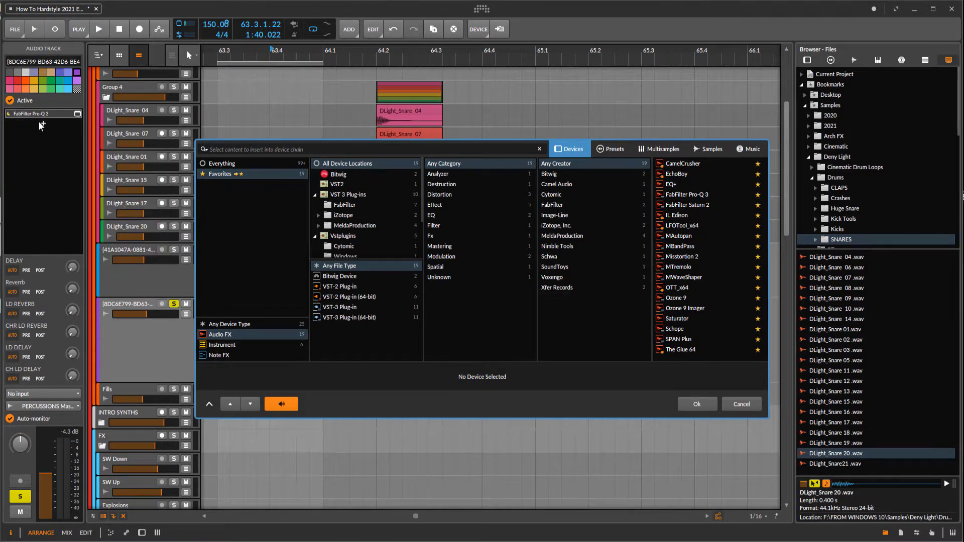
pyautogui.write('sat')
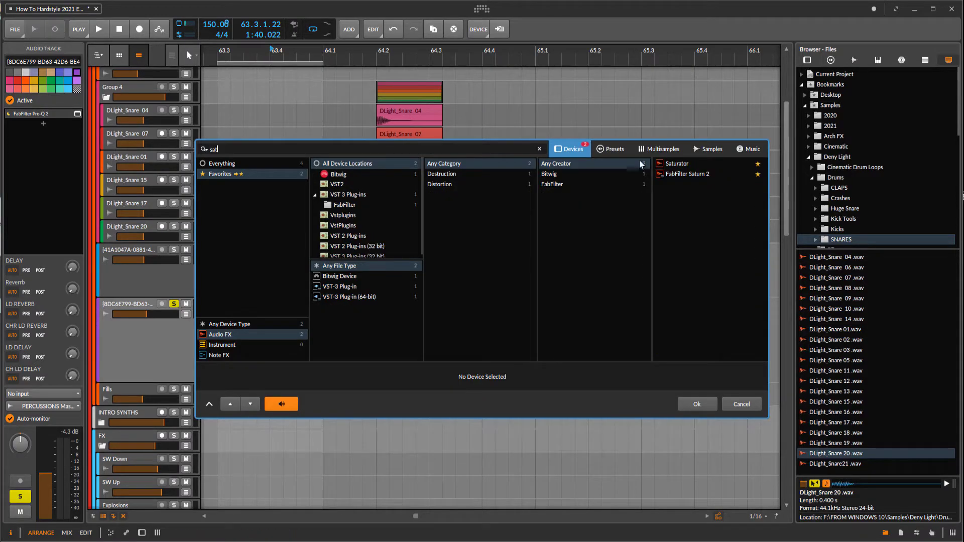
pyautogui.doubleClick(688, 174)
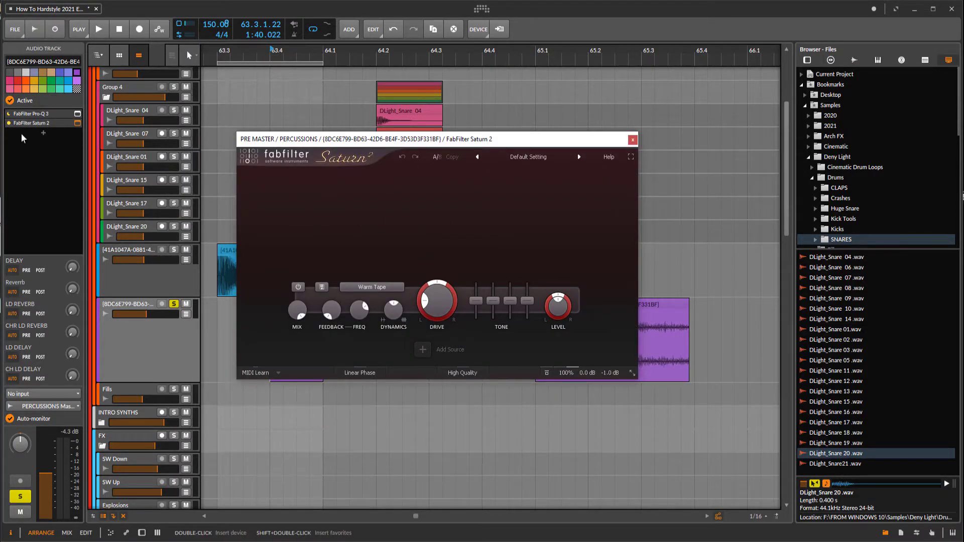
pyautogui.rightClick(33, 119)
pyautogui.click(50, 199)
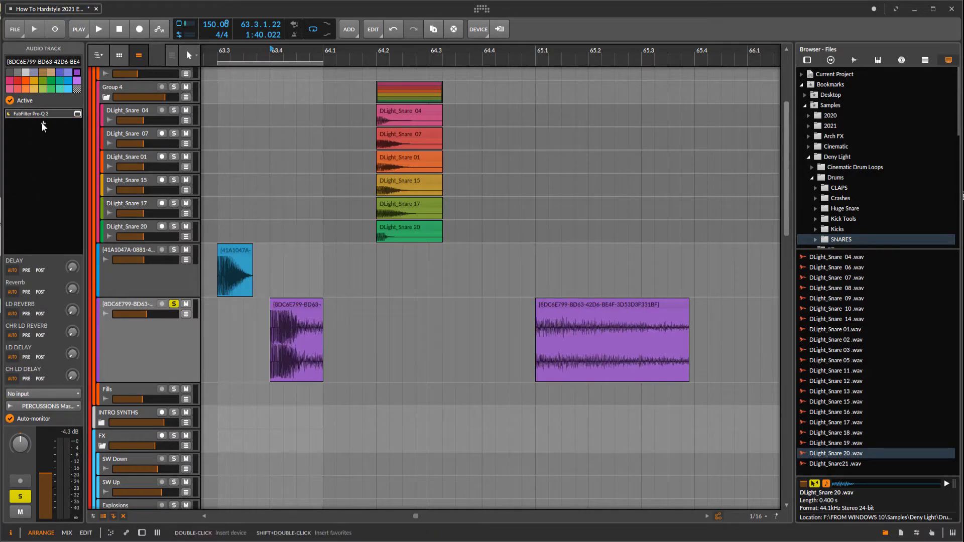
# - Insert the original FabFilter Saturn after Pro-Q 3 and load its Best Of preset Basic Saturator O
pyautogui.doubleClick(41, 122)
pyautogui.write('sat')
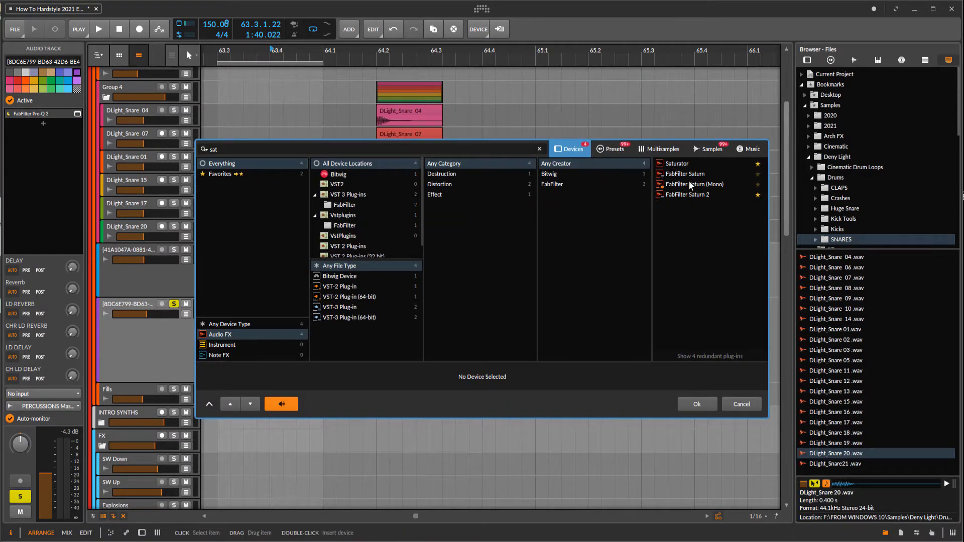
pyautogui.doubleClick(691, 173)
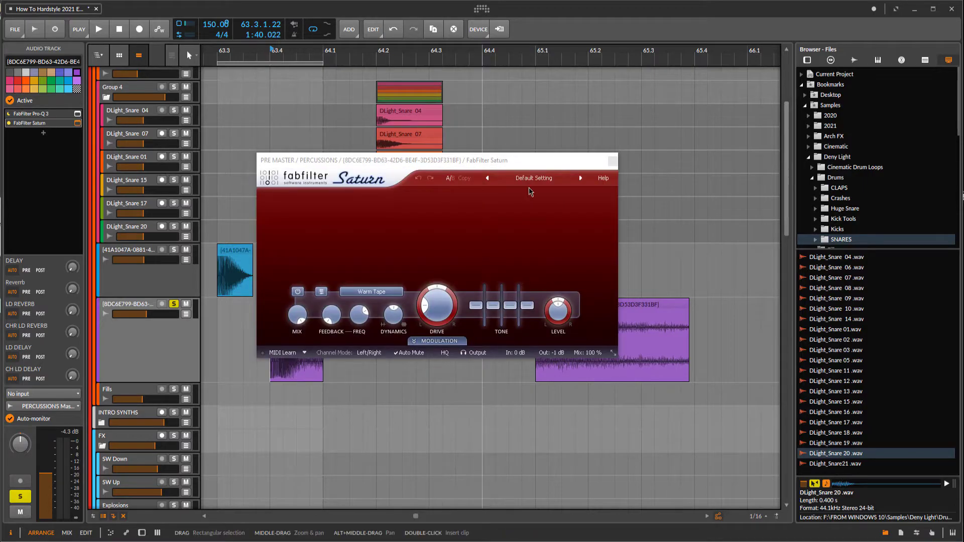
pyautogui.click(533, 179)
pyautogui.moveTo(558, 206)
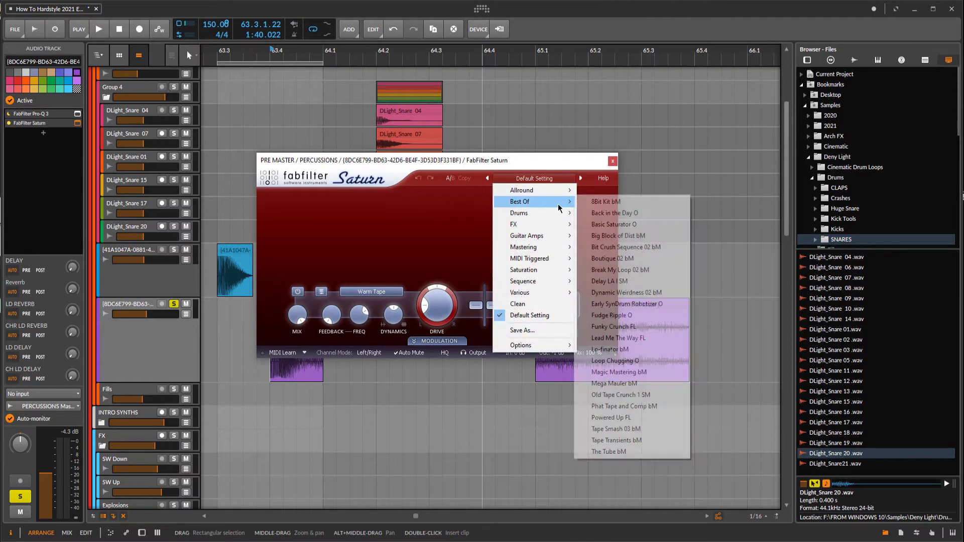
pyautogui.click(632, 225)
pyautogui.moveTo(456, 161); pyautogui.dragTo(565, 189)
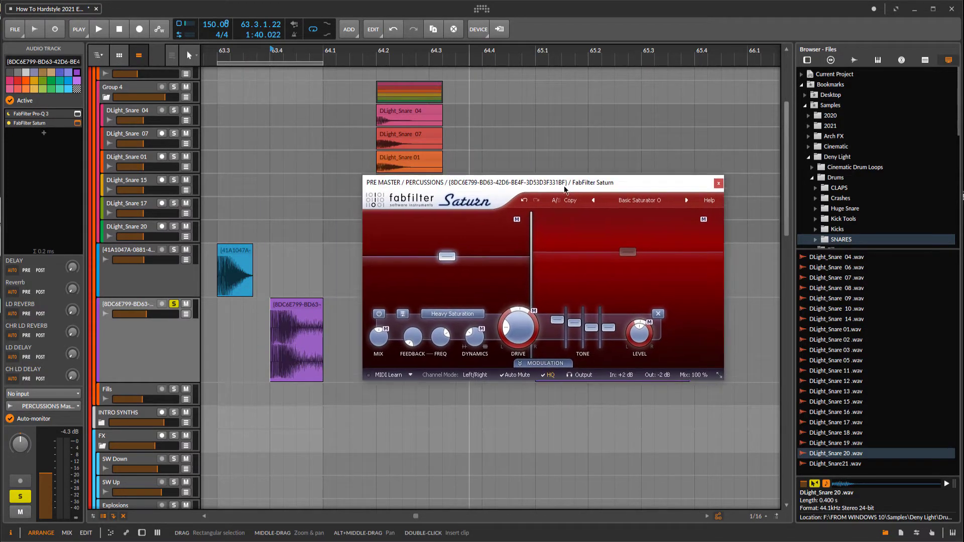
# - Listen to the saturated snare hit from 63.4.1.00
pyautogui.moveTo(262, 234); pyautogui.dragTo(249, 231)
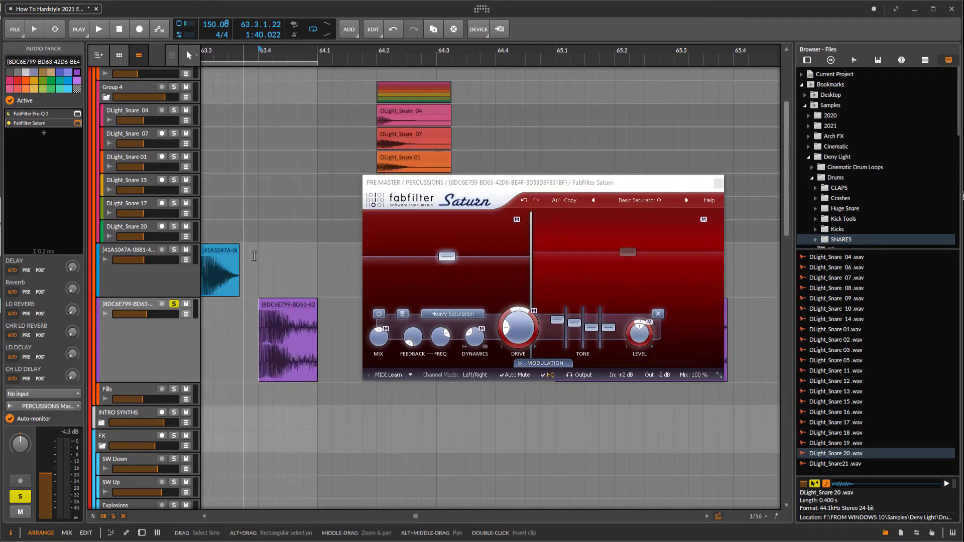
pyautogui.press('space')
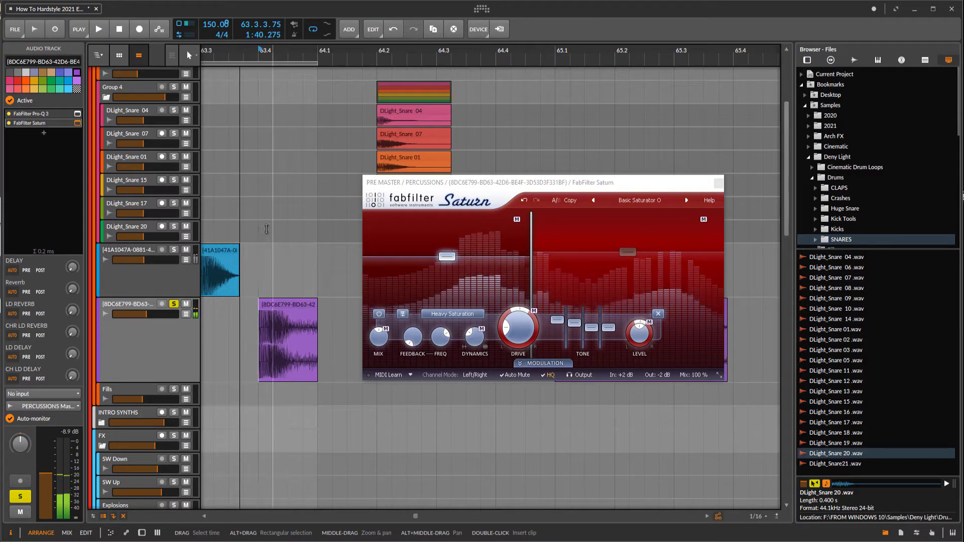
pyautogui.scroll(-2, 266, 229)
pyautogui.click(266, 229)
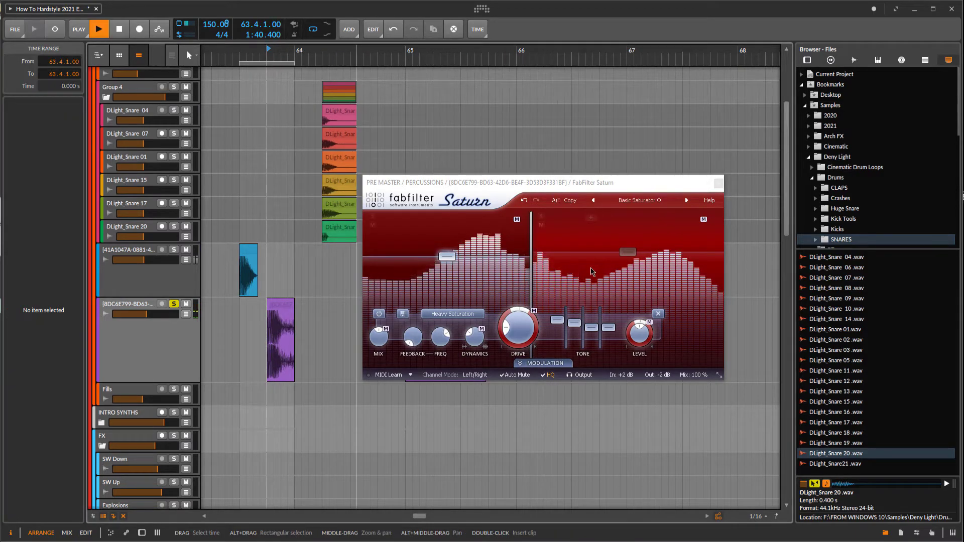
pyautogui.press('space')
# - Set Saturn's Band 2 level to +1.97 dB, close its window and play the snare
pyautogui.click(625, 257)
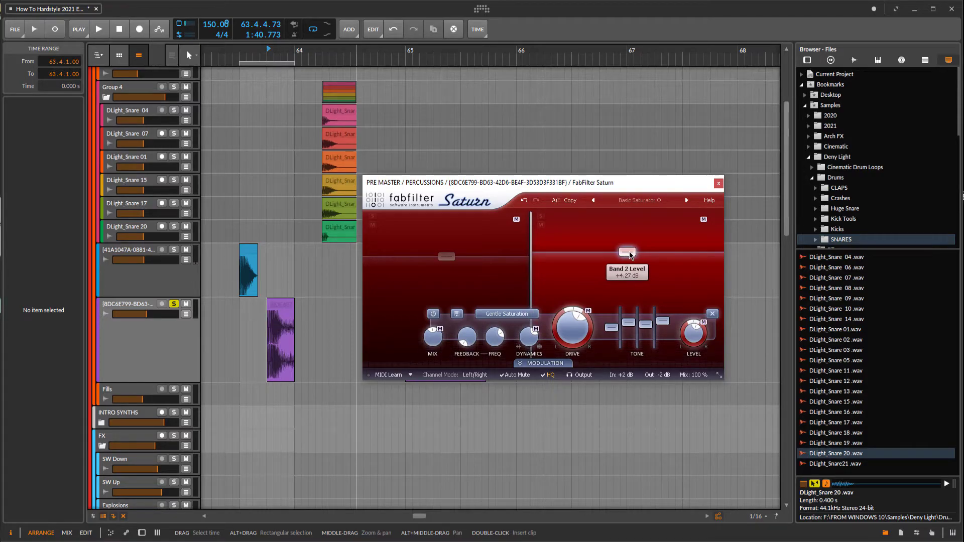
pyautogui.moveTo(630, 255); pyautogui.dragTo(632, 258)
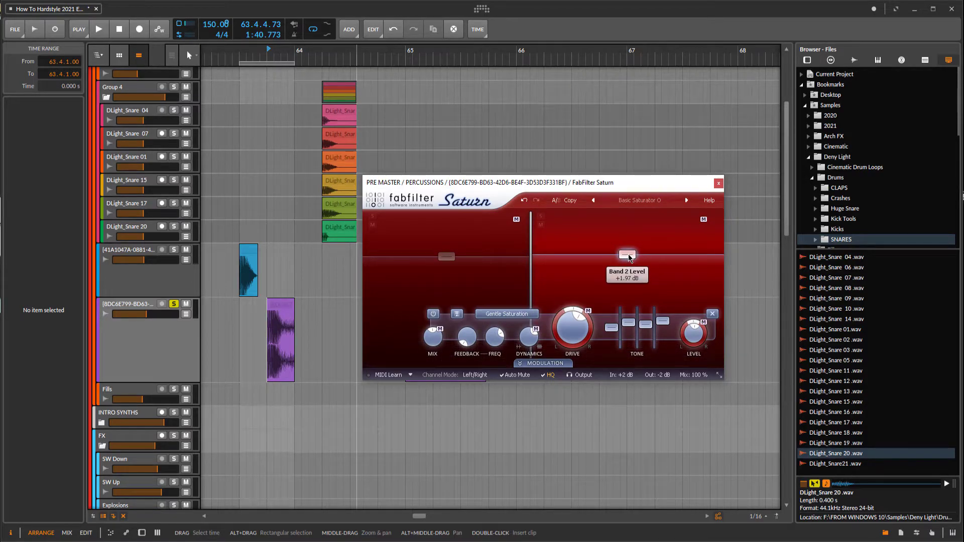
pyautogui.press('space')
pyautogui.click(179, 374)
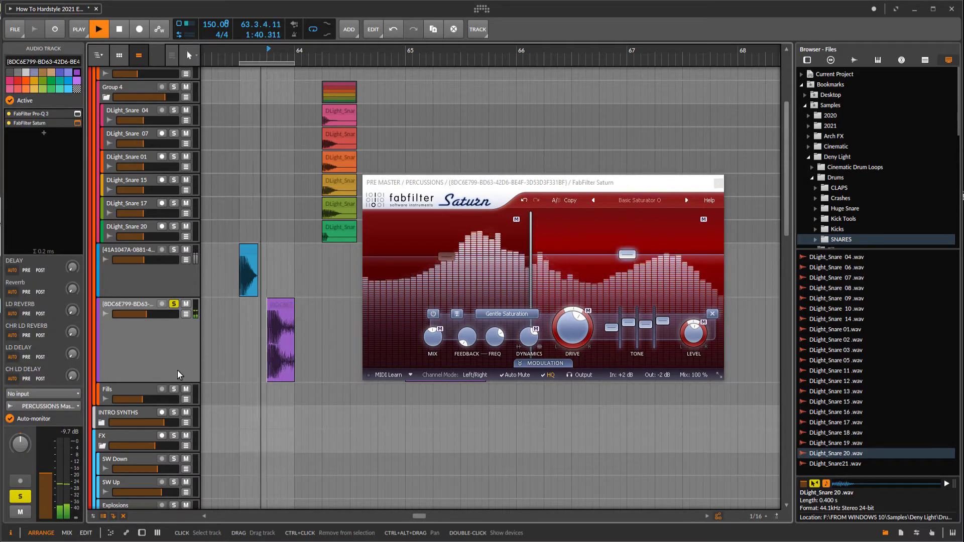
pyautogui.press('space')
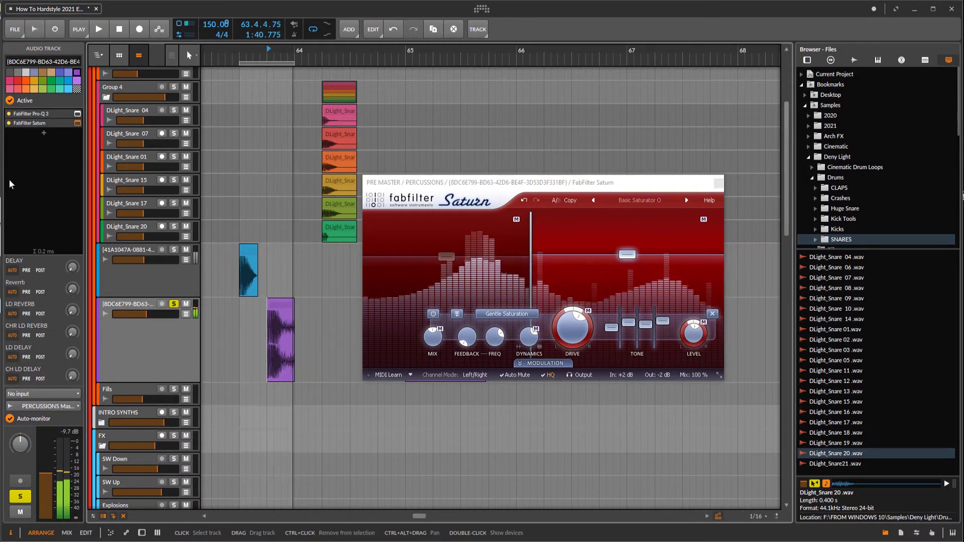
pyautogui.click(719, 184)
pyautogui.scroll(4, 333, 316)
pyautogui.scroll(-4, 421, 311)
pyautogui.press('space')
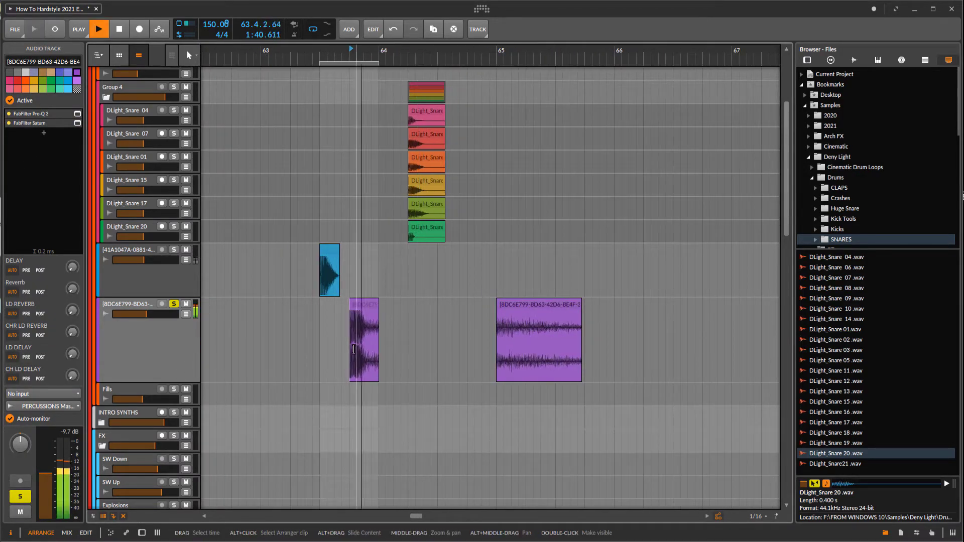
pyautogui.press('space')
# - Delete the blue snare clip on the track above and set the loop region to one bar from 63.1.1.00
pyautogui.moveTo(300, 314); pyautogui.dragTo(526, 312)
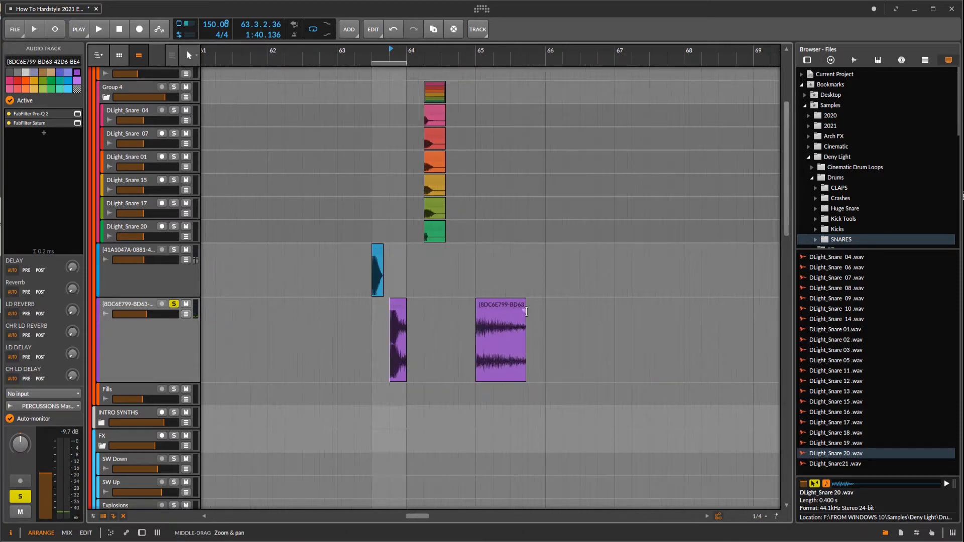
pyautogui.scroll(2, 527, 312)
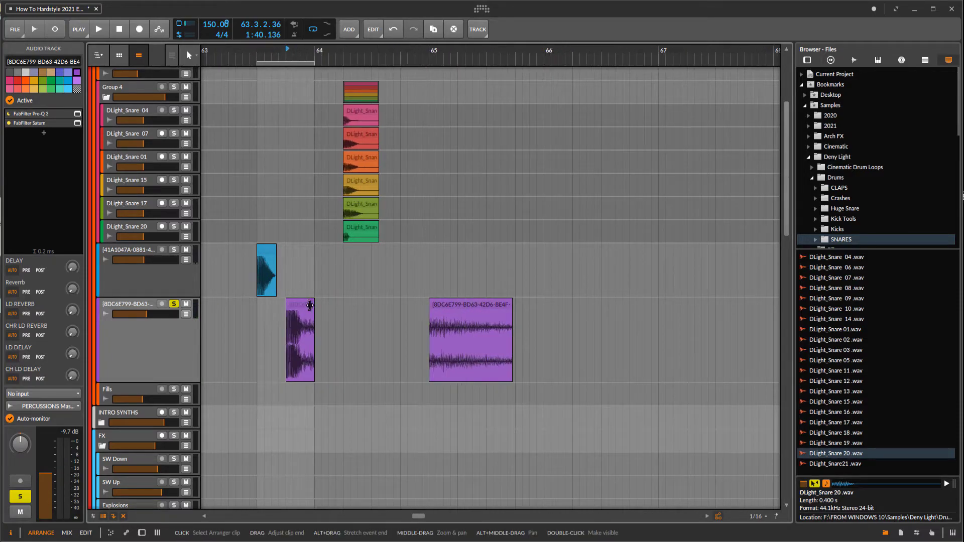
pyautogui.scroll(-2, 311, 121)
pyautogui.moveTo(314, 260); pyautogui.dragTo(246, 261)
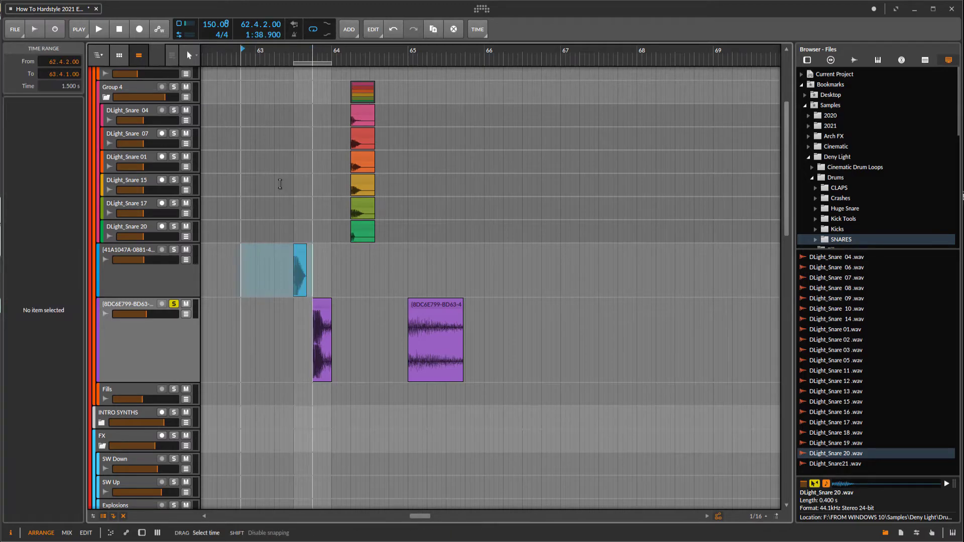
pyautogui.scroll(-3, 315, 55)
pyautogui.moveTo(304, 63); pyautogui.dragTo(288, 65)
pyautogui.scroll(3, 284, 108)
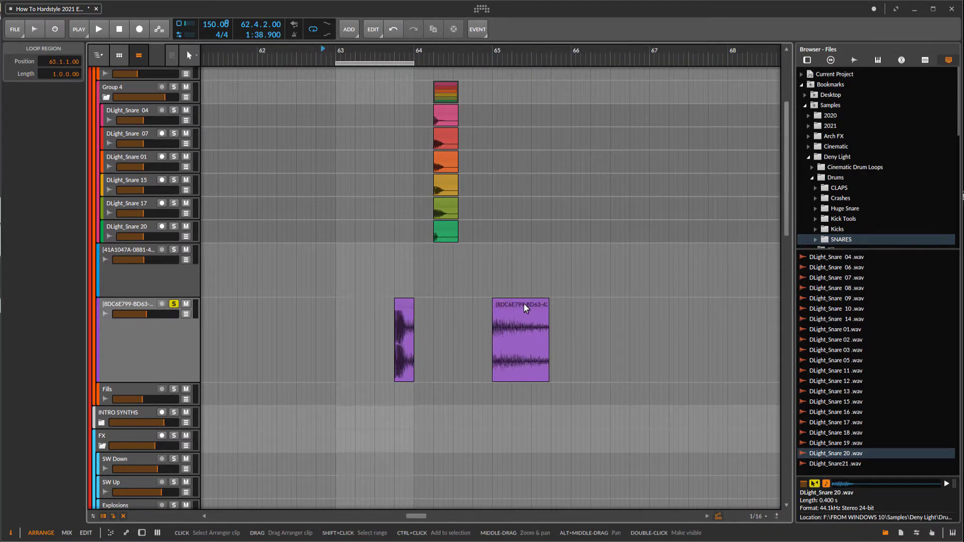
# - Reverse the separated tail clip, move it in front of the snare hit at 63.4 and play the result
pyautogui.moveTo(523, 304); pyautogui.dragTo(390, 315)
pyautogui.scroll(4, 385, 321)
pyautogui.press('space')
pyautogui.press('space')
# - Play the transition from 63.1.3.00 and move the reversed tail so it ends right at the snare hit's start
pyautogui.doubleClick(263, 338)
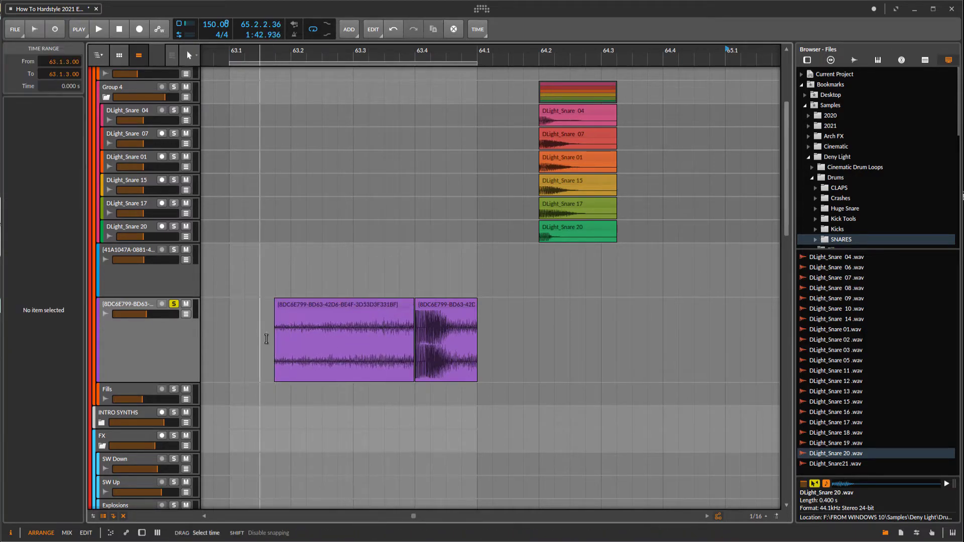
pyautogui.scroll(5, 415, 324)
pyautogui.scroll(2, 399, 314)
pyautogui.press('space')
pyautogui.scroll(3, 412, 306)
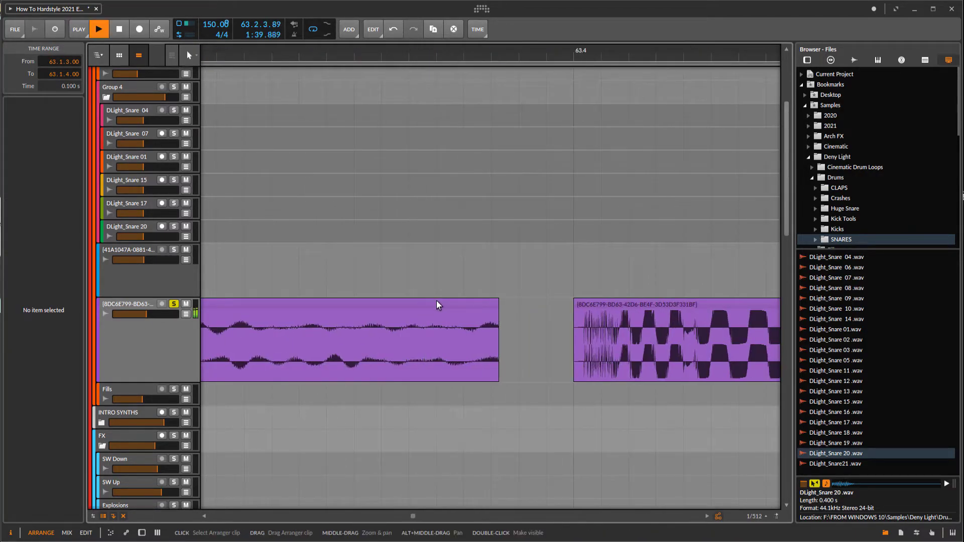
pyautogui.press('space')
pyautogui.moveTo(425, 304); pyautogui.dragTo(501, 320)
# - Cut the silent start off the snare hit, move the hit back to 63.4 and butt the reversed tail against it
pyautogui.scroll(5, 585, 329)
pyautogui.moveTo(573, 329); pyautogui.dragTo(491, 320)
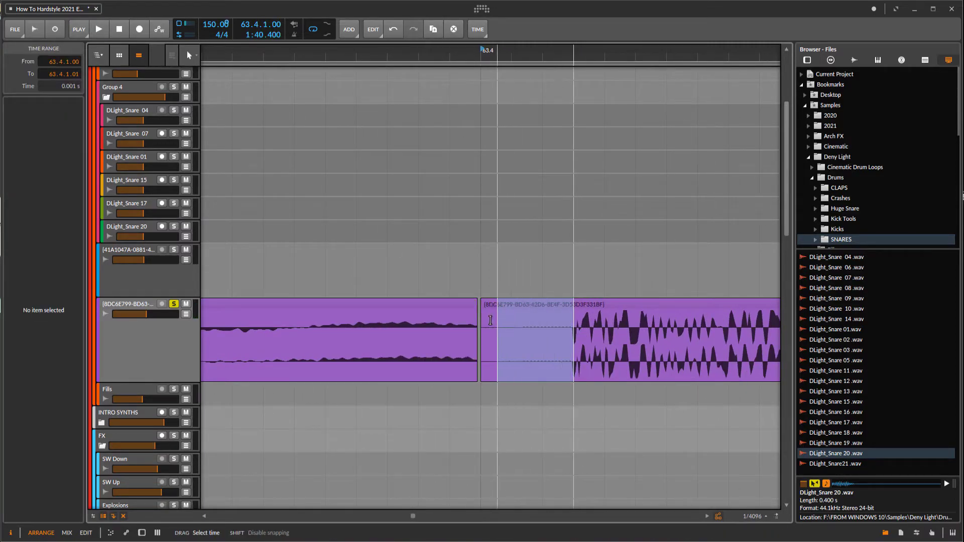
pyautogui.press('Delete')
pyautogui.moveTo(611, 301); pyautogui.dragTo(520, 317)
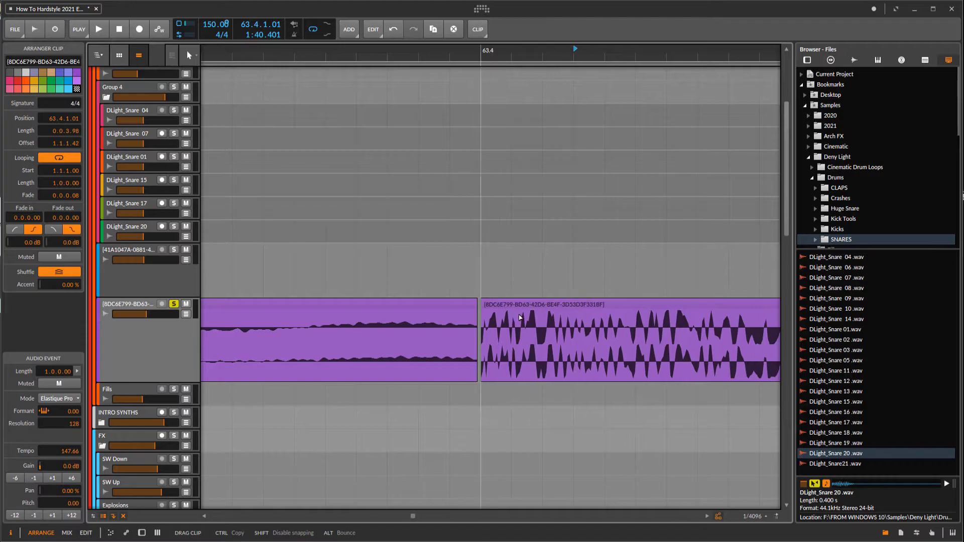
pyautogui.moveTo(452, 307); pyautogui.dragTo(456, 310)
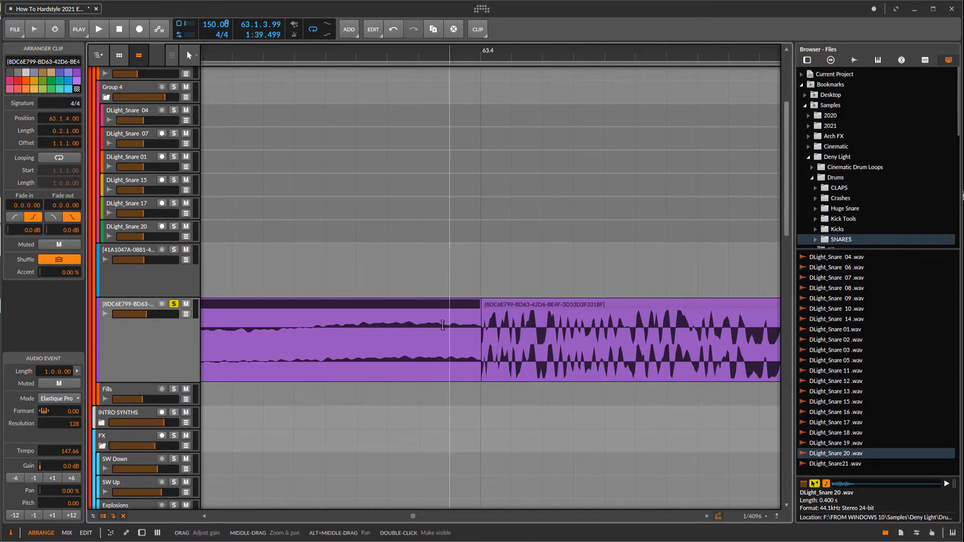
# - Play the reversed tail running into the trimmed snare hit
pyautogui.scroll(-5, 415, 352)
pyautogui.scroll(-3, 389, 389)
pyautogui.press('space')
pyautogui.scroll(-1, 389, 351)
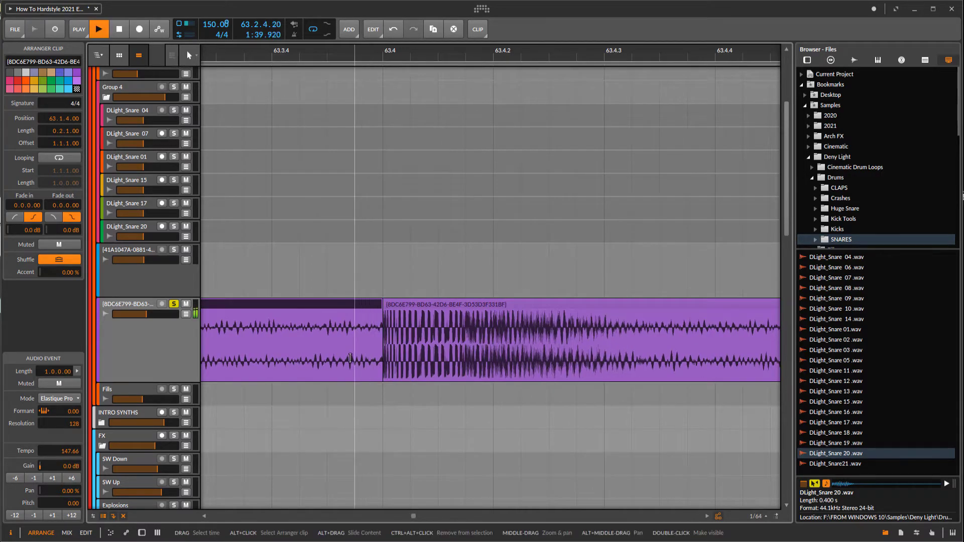
pyautogui.scroll(-5, 383, 347)
pyautogui.scroll(-3, 318, 331)
pyautogui.press('space')
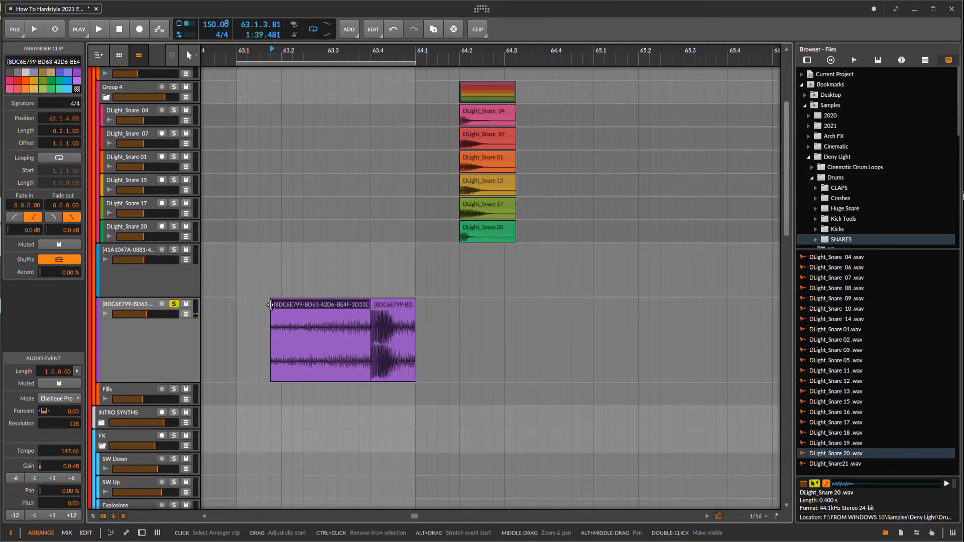
# - Shorten the reversed tail to start at 63.3.1.00, add a fade-in of 0.0.3.69 and play it
pyautogui.moveTo(274, 312); pyautogui.dragTo(371, 304)
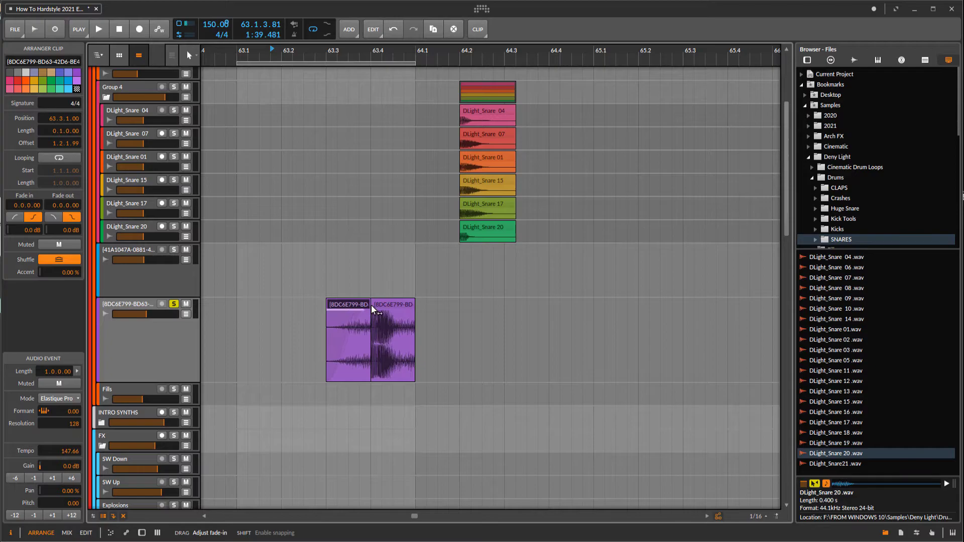
pyautogui.press('space')
pyautogui.scroll(-2, 372, 305)
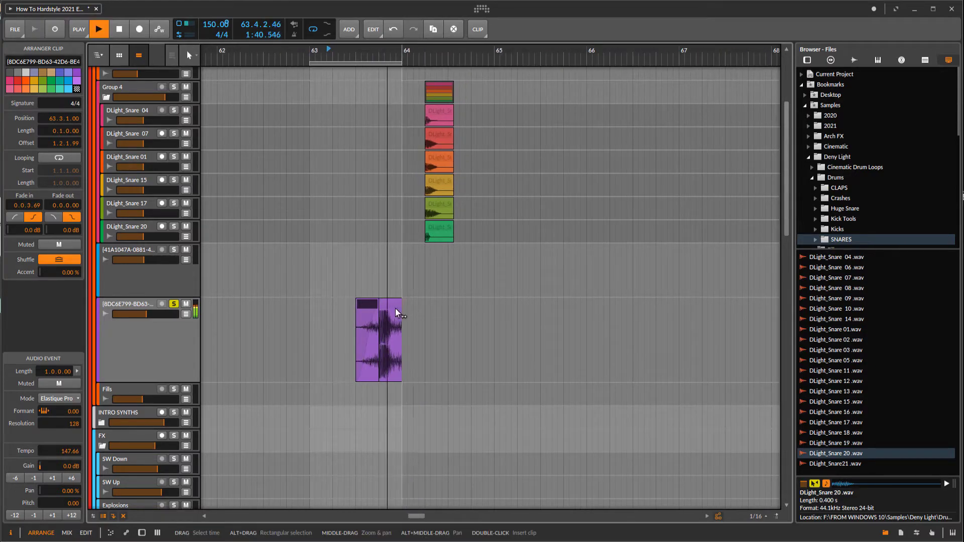
pyautogui.press('space')
# - Consolidate the tail and hit from 63.3.1.00 to 64.1.1.00 into one clip, add a 0.0.2.78 fade-in and play it
pyautogui.moveTo(400, 348); pyautogui.dragTo(355, 356)
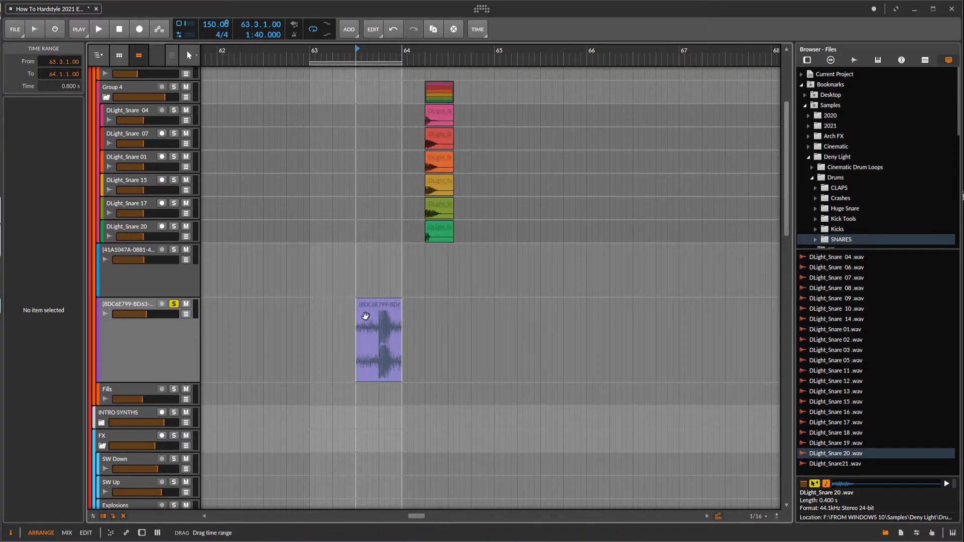
pyautogui.moveTo(367, 308)
pyautogui.mouseDown()
pyautogui.moveTo(357, 310)
pyautogui.moveTo(367, 310)
pyautogui.mouseUp()
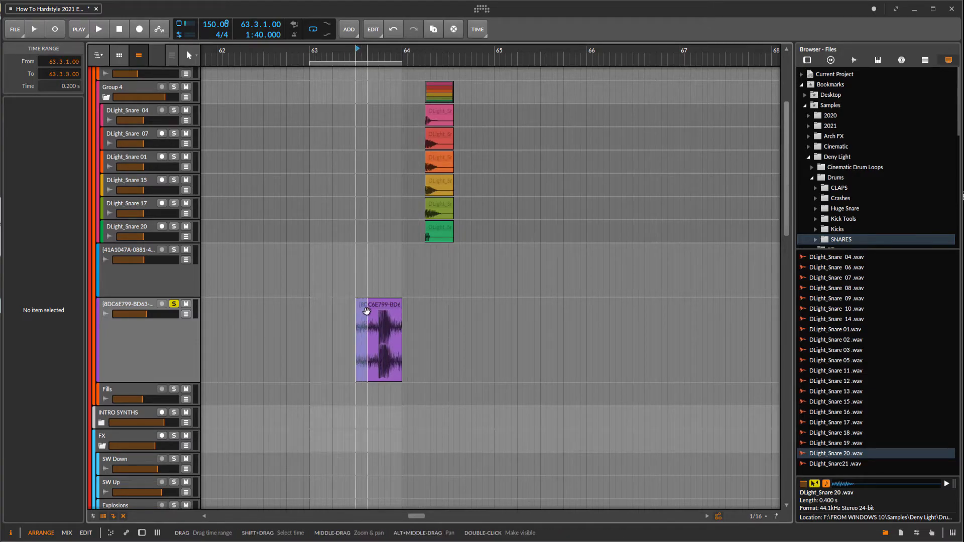
pyautogui.click(360, 312)
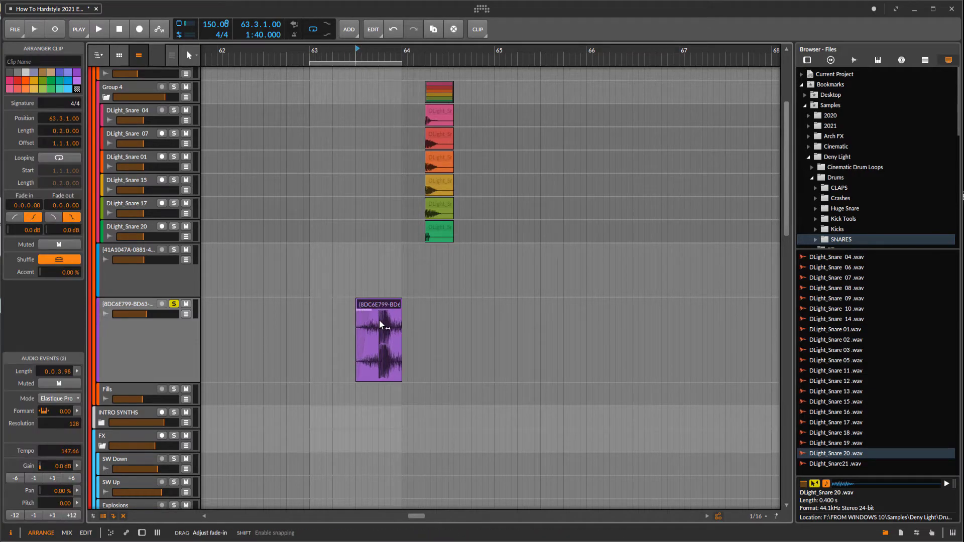
pyautogui.press('space')
pyautogui.press('space')
# - Move the combined snare clip to 120.3.1.00 so it ends right before the Qlimax Drop
pyautogui.moveTo(370, 360); pyautogui.dragTo(662, 350)
pyautogui.moveTo(739, 360); pyautogui.dragTo(751, 346)
pyautogui.moveTo(744, 266); pyautogui.dragTo(349, 325)
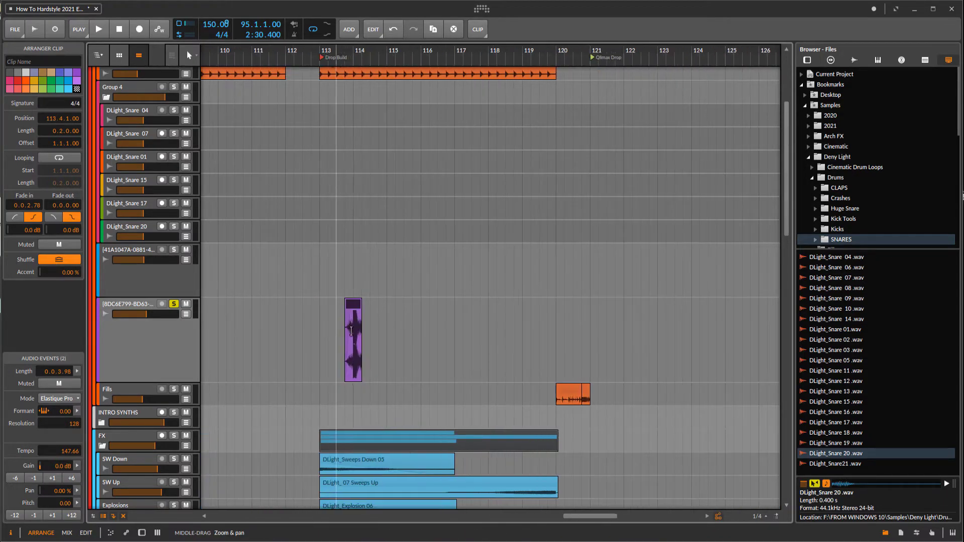
pyautogui.scroll(3, 348, 326)
pyautogui.moveTo(355, 380); pyautogui.dragTo(583, 400)
pyautogui.moveTo(583, 400); pyautogui.dragTo(415, 387)
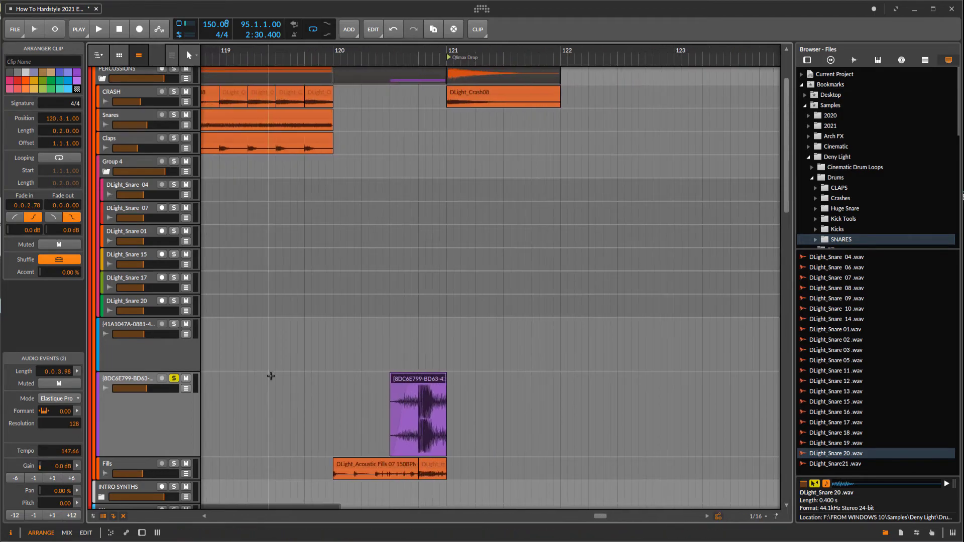
# - Delete the short fill clip at 120.4, solo the Fills track and play it together with the snare
pyautogui.click(329, 419)
pyautogui.click(428, 463)
pyautogui.press('Delete')
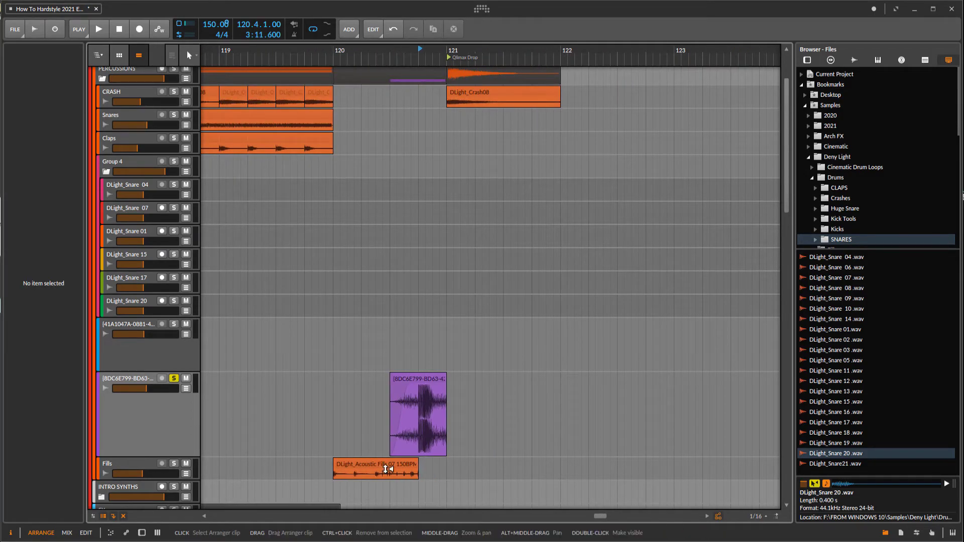
pyautogui.click(174, 464)
pyautogui.press('space')
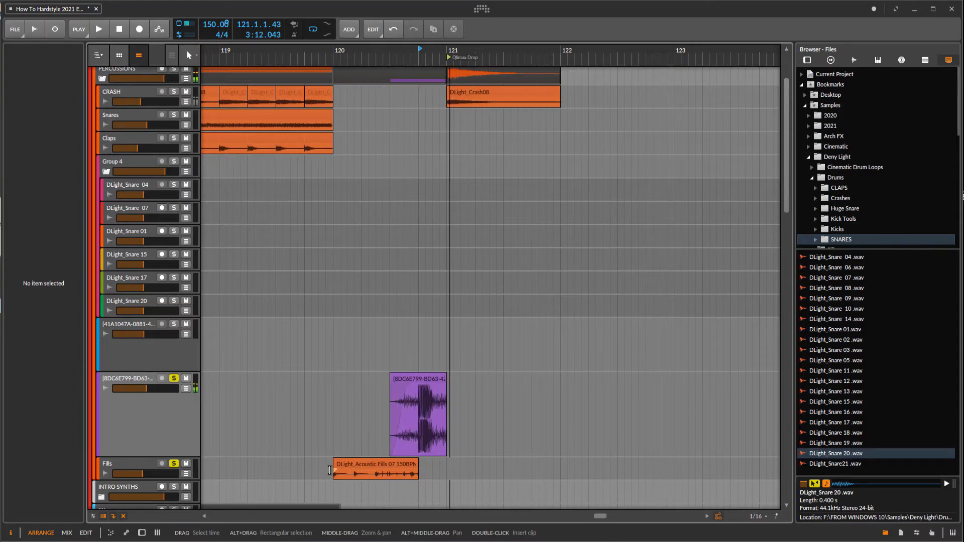
# - Unsolo the snare and Fills tracks and play the transition into the drop from 119.3.3.00
pyautogui.click(145, 413)
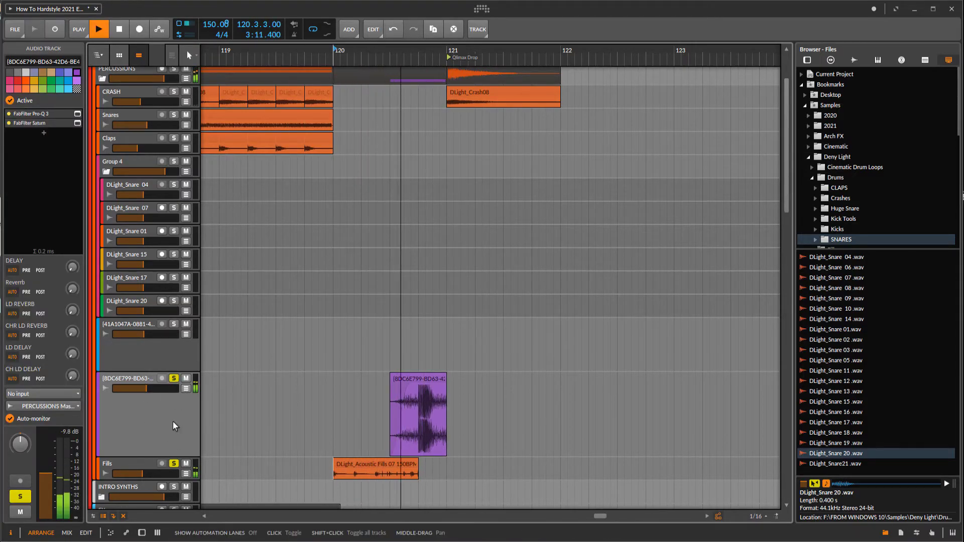
pyautogui.press('space')
pyautogui.click(292, 413)
pyautogui.press('space')
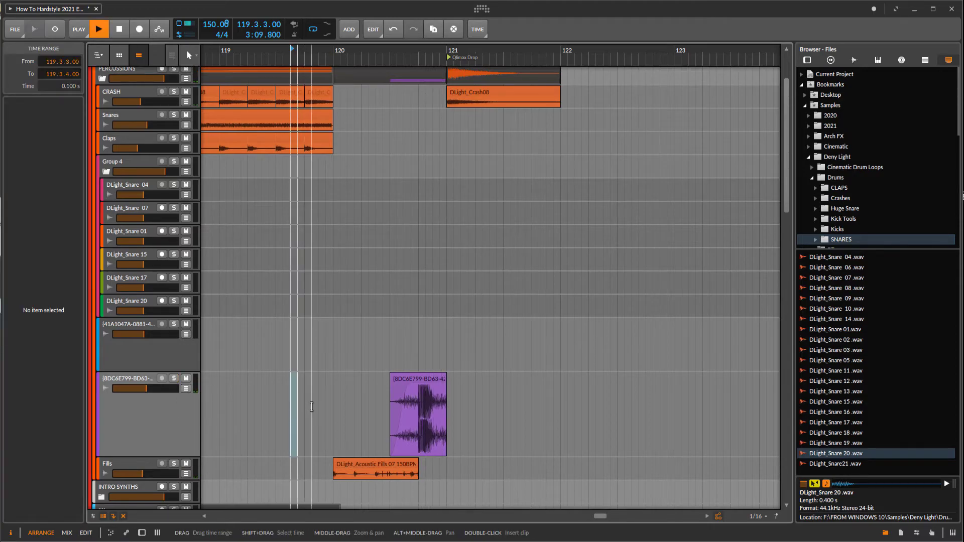
pyautogui.scroll(-4, 312, 407)
pyautogui.scroll(-4, 417, 372)
pyautogui.scroll(-2, 395, 387)
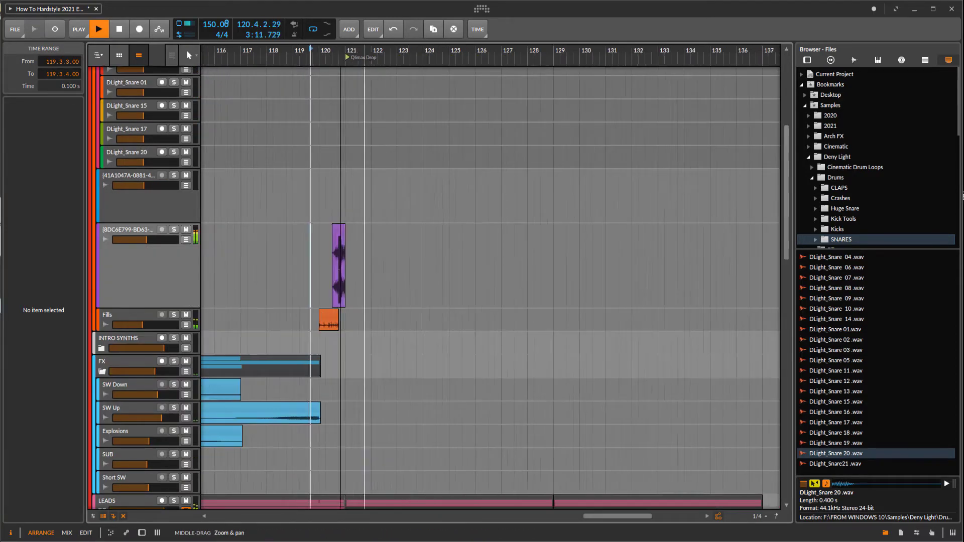
pyautogui.scroll(4, 381, 346)
pyautogui.scroll(-2, 412, 361)
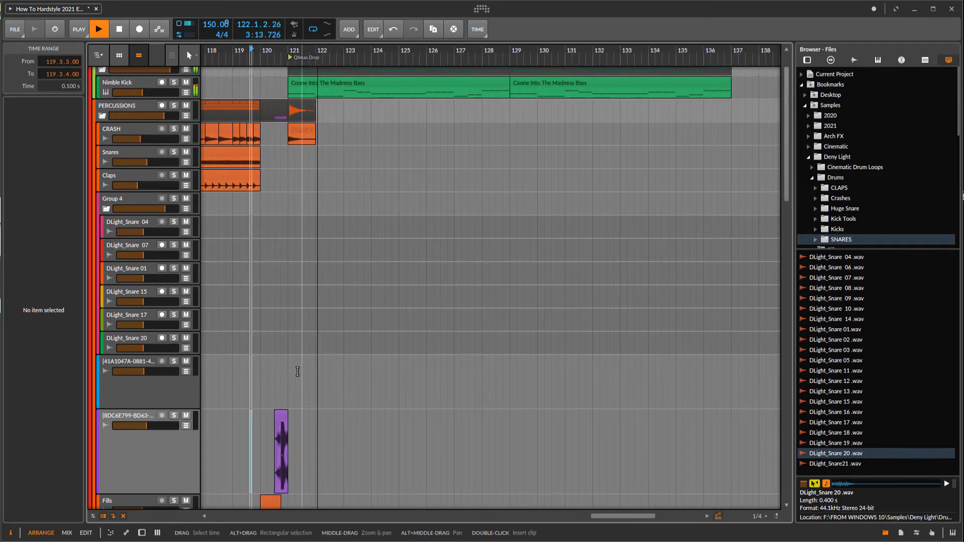
# - Copy the snare clip to just before bar 129, split the copy at 128.4.1.00 and delete its reversed tail
pyautogui.click(281, 416)
pyautogui.moveTo(282, 415); pyautogui.dragTo(504, 442)
pyautogui.scroll(8, 492, 447)
pyautogui.click(450, 463)
pyautogui.hotkey('ctrl', 'e')
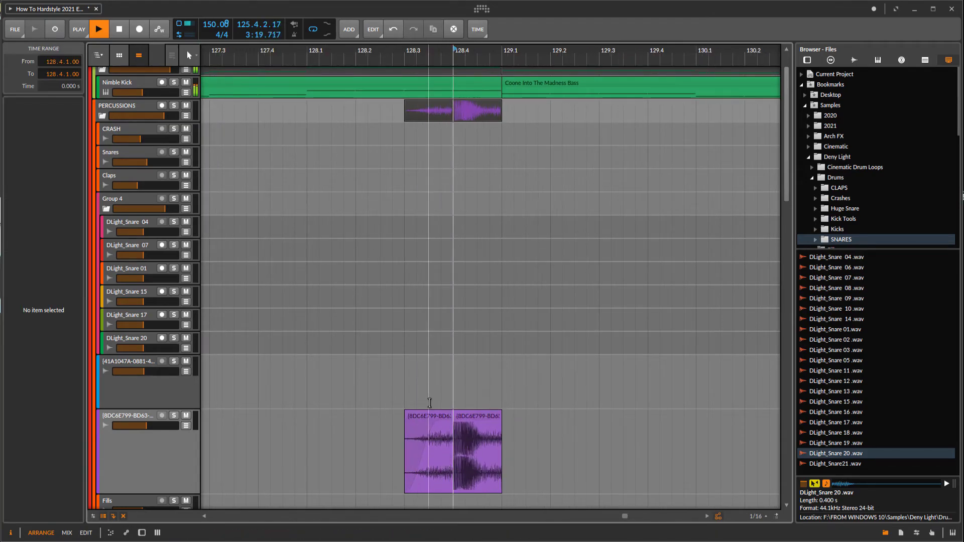
pyautogui.click(435, 419)
pyautogui.press('Delete')
# - Cut the Nimble Kick clip's section from 128.4.1.00 to 129.1.1.00 and listen to the snare in the gap
pyautogui.scroll(2, 458, 206)
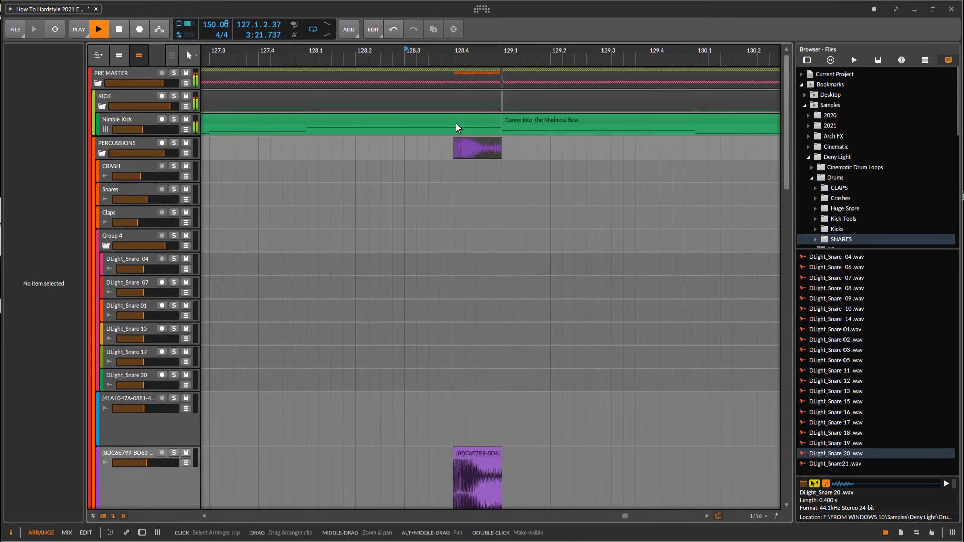
pyautogui.moveTo(457, 127); pyautogui.dragTo(502, 128)
pyautogui.scroll(-7, 433, 206)
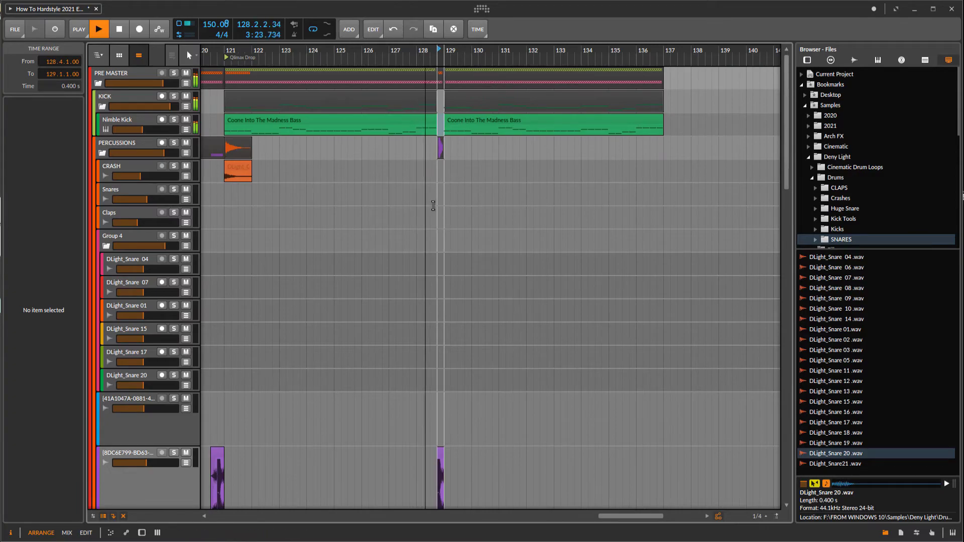
pyautogui.scroll(6, 435, 206)
pyautogui.scroll(-2, 466, 211)
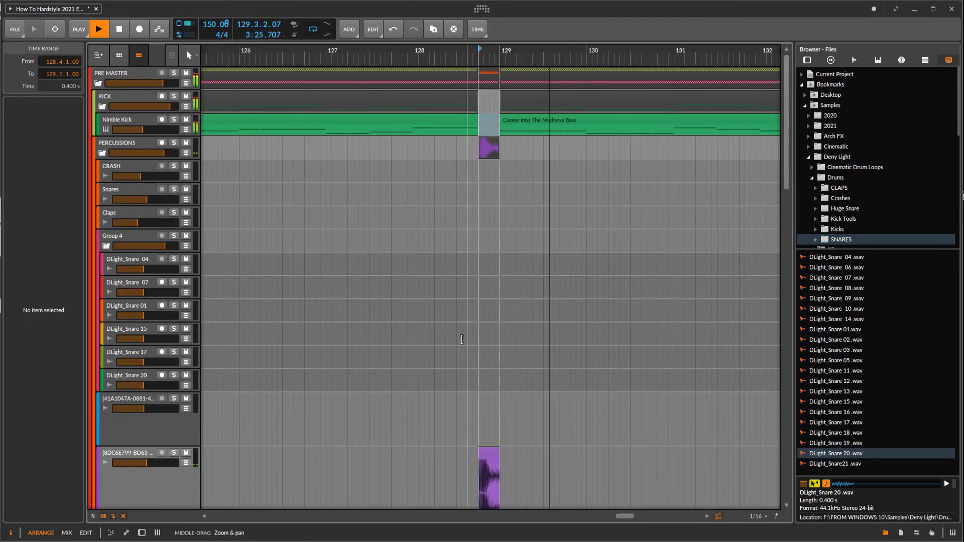
pyautogui.scroll(-5, 482, 251)
pyautogui.scroll(-4, 558, 262)
# - Lower the purple snare track's volume and play the build-up from 117.2.1.00
pyautogui.click(159, 271)
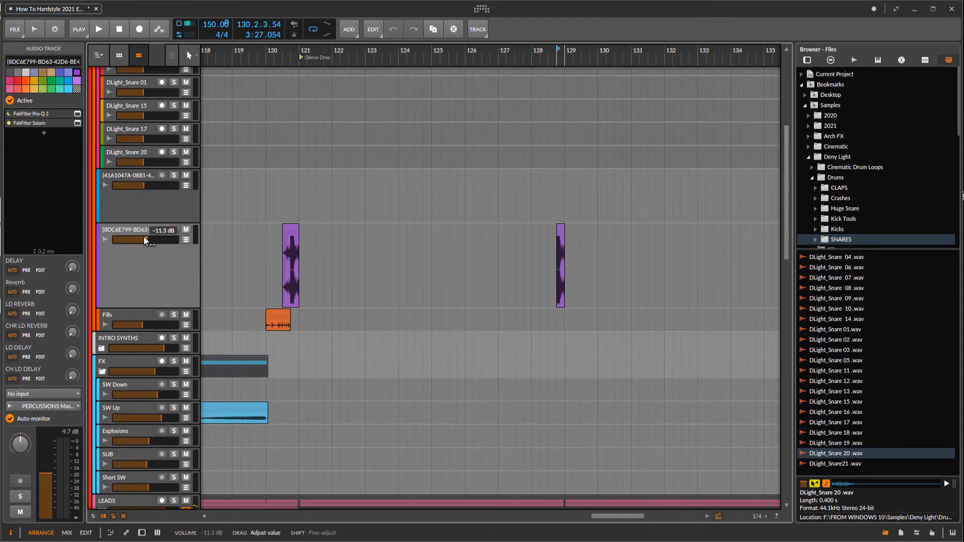
pyautogui.moveTo(144, 242); pyautogui.dragTo(141, 241)
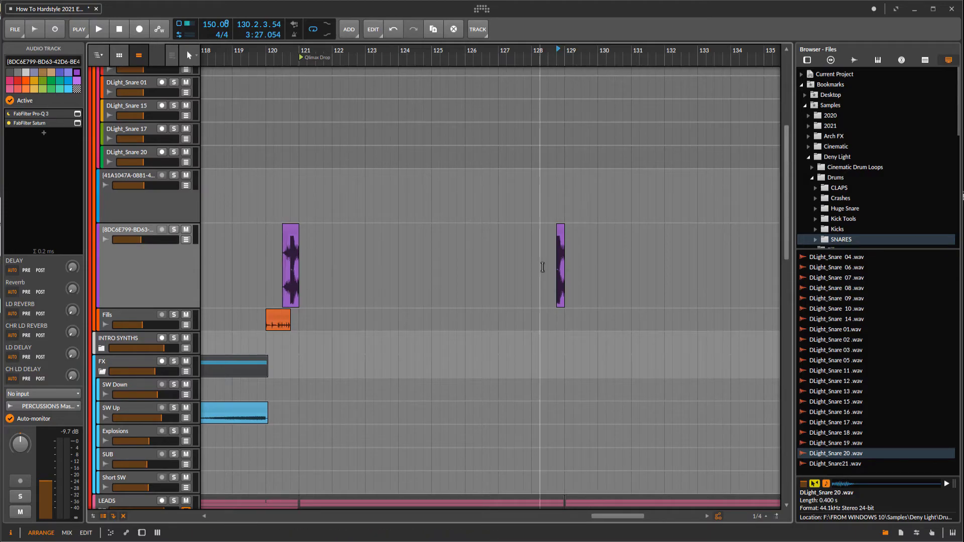
pyautogui.click(538, 268)
pyautogui.press('space')
pyautogui.moveTo(526, 268); pyautogui.dragTo(505, 270)
pyautogui.click(364, 269)
pyautogui.press('space')
pyautogui.press('space')
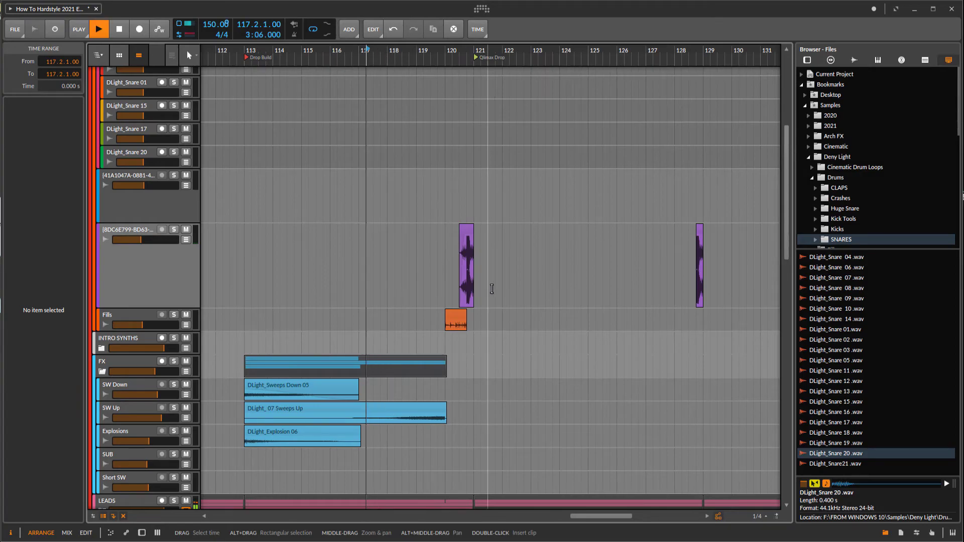
# - Reduce the purple snare track's height and listen until the drop has started
pyautogui.scroll(1, 492, 289)
pyautogui.scroll(3, 140, 451)
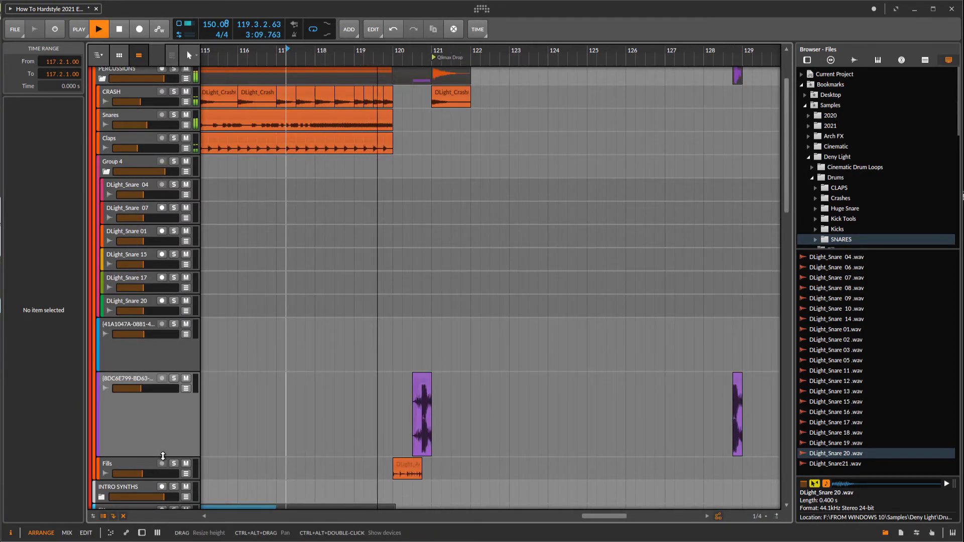
pyautogui.moveTo(161, 456); pyautogui.dragTo(173, 392)
pyautogui.moveTo(474, 397); pyautogui.dragTo(415, 373)
pyautogui.scroll(5, 415, 372)
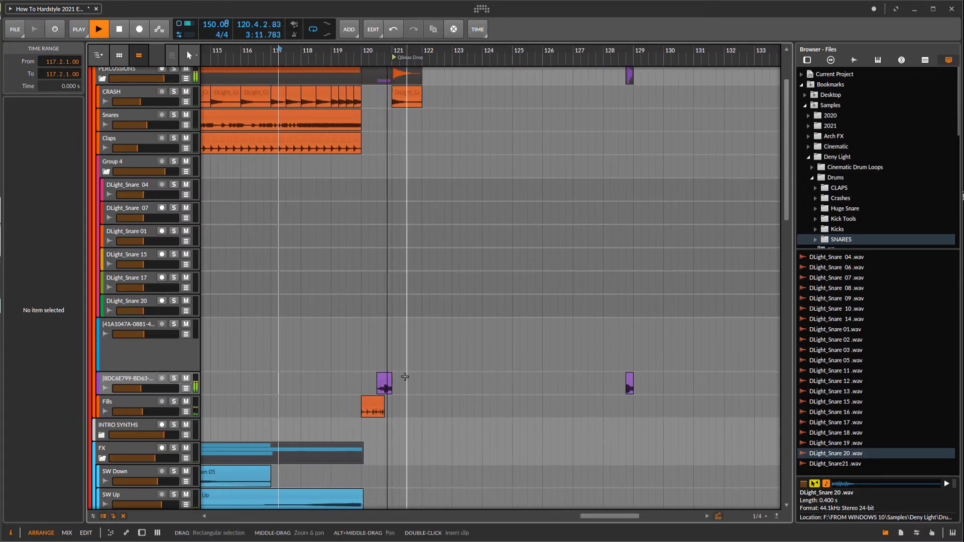
pyautogui.scroll(2, 165, 438)
pyautogui.moveTo(430, 342); pyautogui.dragTo(409, 302)
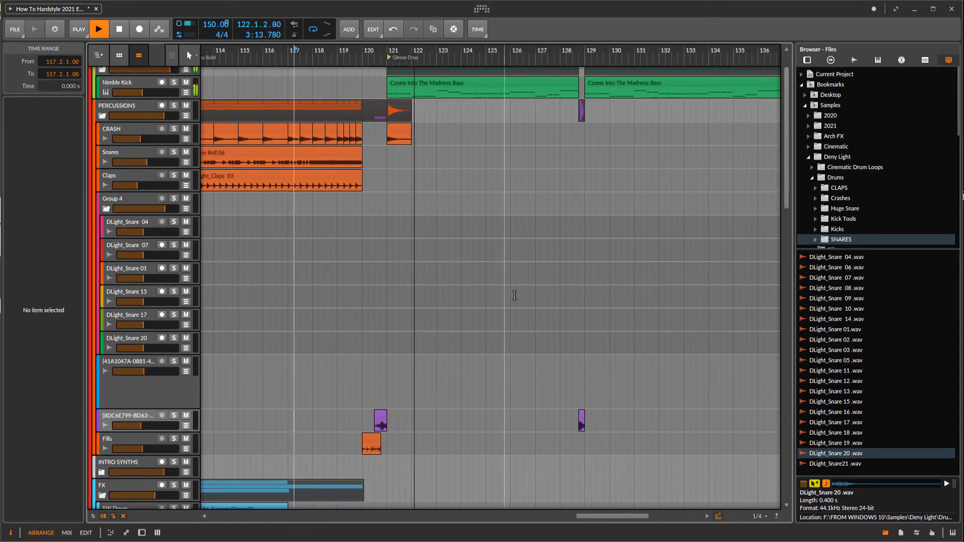
pyautogui.moveTo(502, 294); pyautogui.dragTo(481, 281)
pyautogui.press('space')
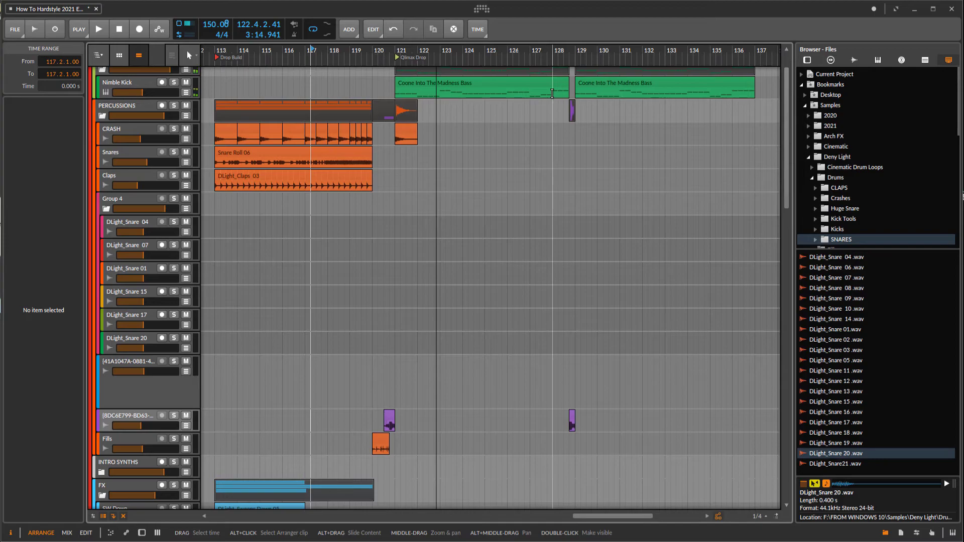
# - Play from 128.1.1.00 to check the snare hit in the kick gap before bar 129
pyautogui.click(552, 93)
pyautogui.press('space')
pyautogui.scroll(3, 416, 219)
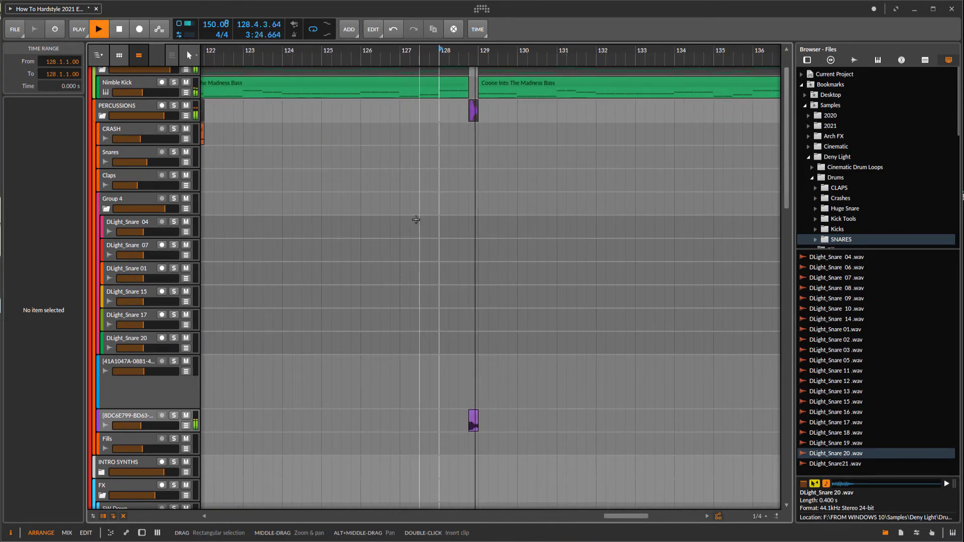
pyautogui.moveTo(416, 220); pyautogui.dragTo(631, 123)
pyautogui.moveTo(489, 282); pyautogui.dragTo(540, 328)
pyautogui.press('space')
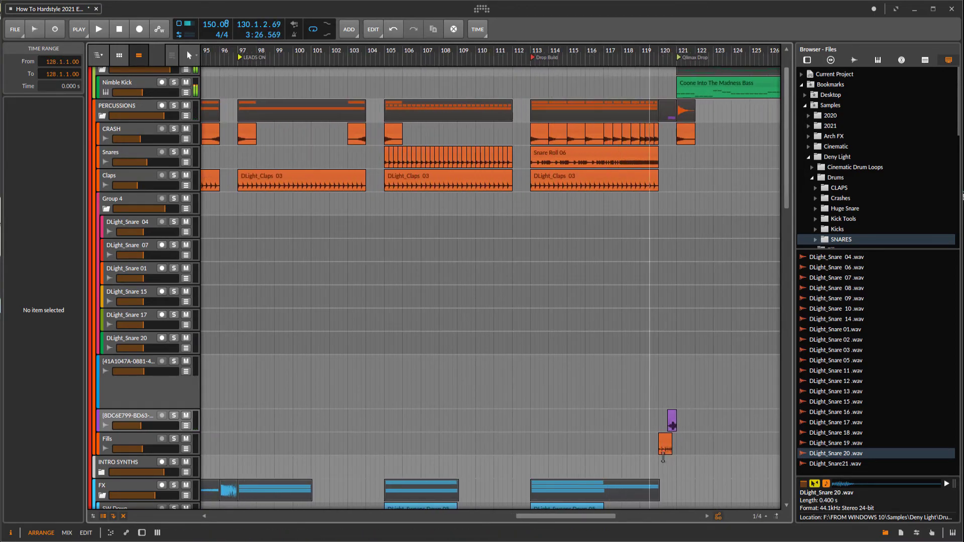
# - Select the purple snare track and play the snare hit before the drop from 120.4.1.00
pyautogui.moveTo(623, 287); pyautogui.dragTo(486, 332)
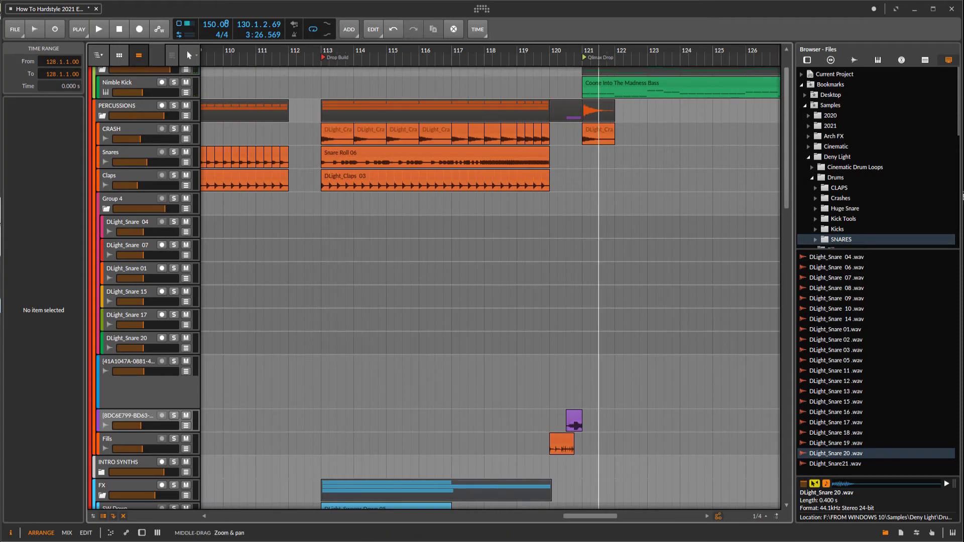
pyautogui.moveTo(599, 353); pyautogui.dragTo(492, 349)
pyautogui.click(137, 418)
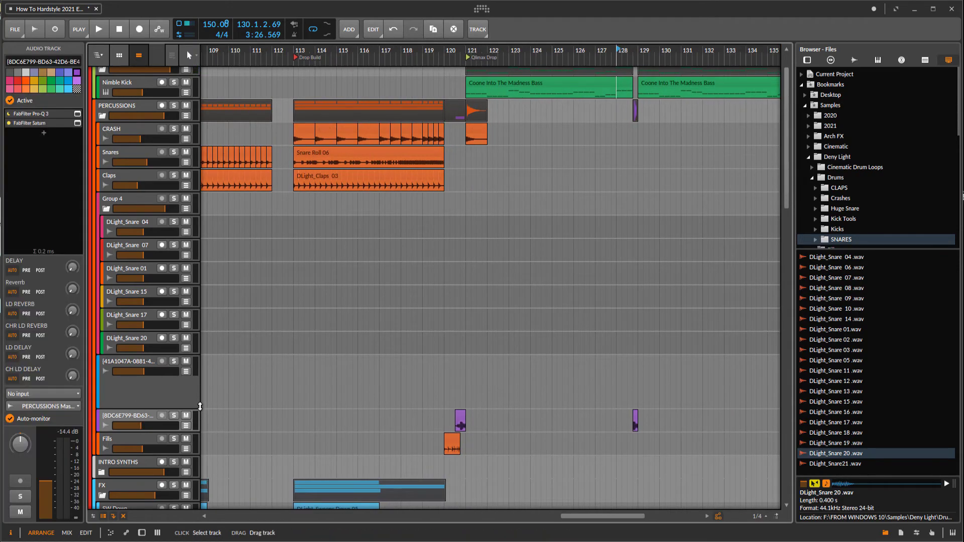
pyautogui.moveTo(492, 352); pyautogui.dragTo(458, 392)
pyautogui.scroll(5, 385, 447)
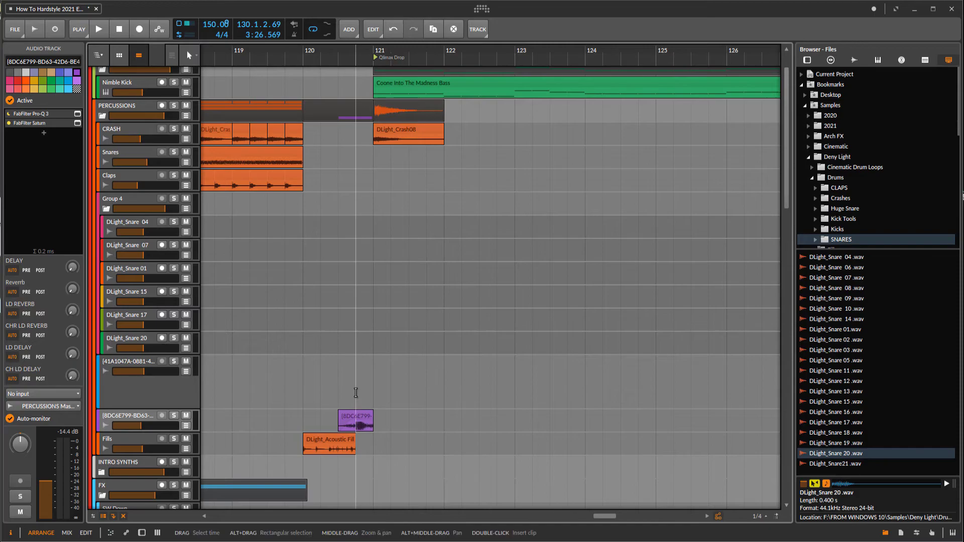
pyautogui.click(377, 429)
pyautogui.press('space')
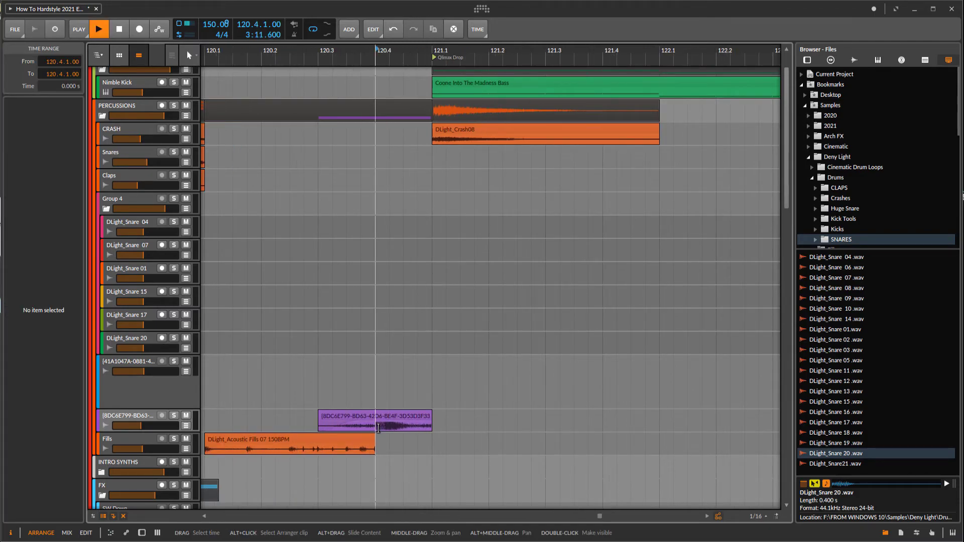
# - Lower the pitch of the purple snare clip before the Qlimax Drop to -2.00 semitones and play it soloed
pyautogui.moveTo(378, 428)
pyautogui.mouseDown()
pyautogui.moveTo(374, 482)
pyautogui.moveTo(370, 417)
pyautogui.moveTo(321, 371)
pyautogui.moveTo(312, 385)
pyautogui.moveTo(542, 454)
pyautogui.moveTo(372, 416)
pyautogui.moveTo(371, 433)
pyautogui.mouseUp()
pyautogui.press('space')
pyautogui.click(320, 415)
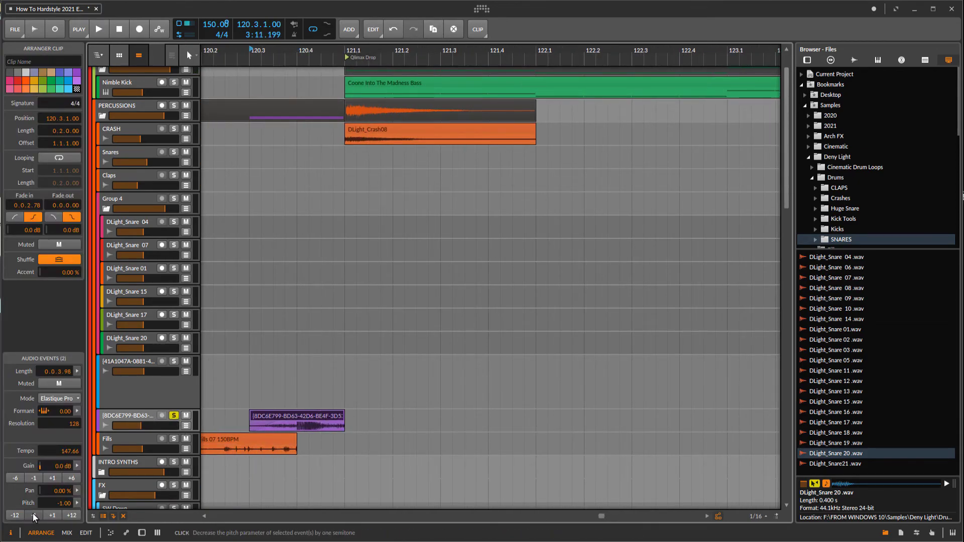
pyautogui.press('space')
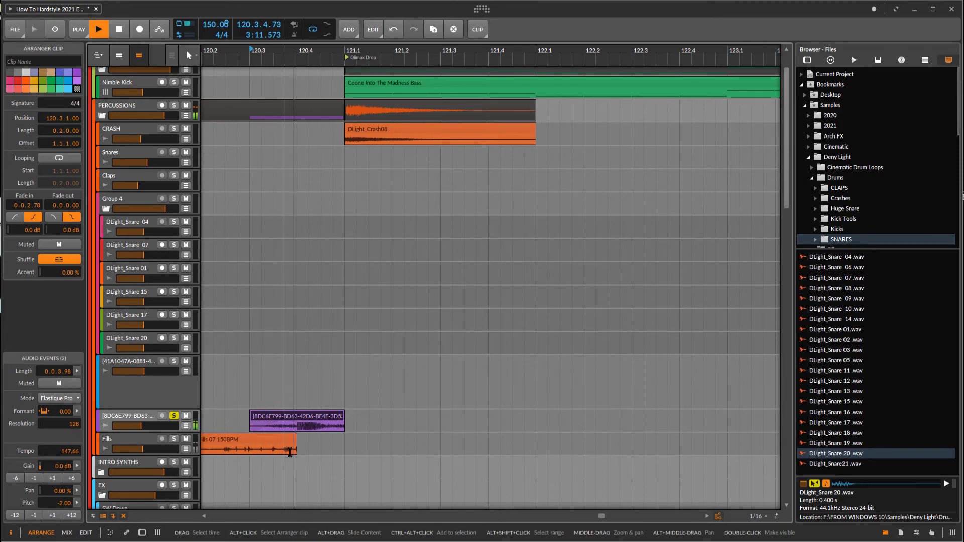
pyautogui.click(297, 425)
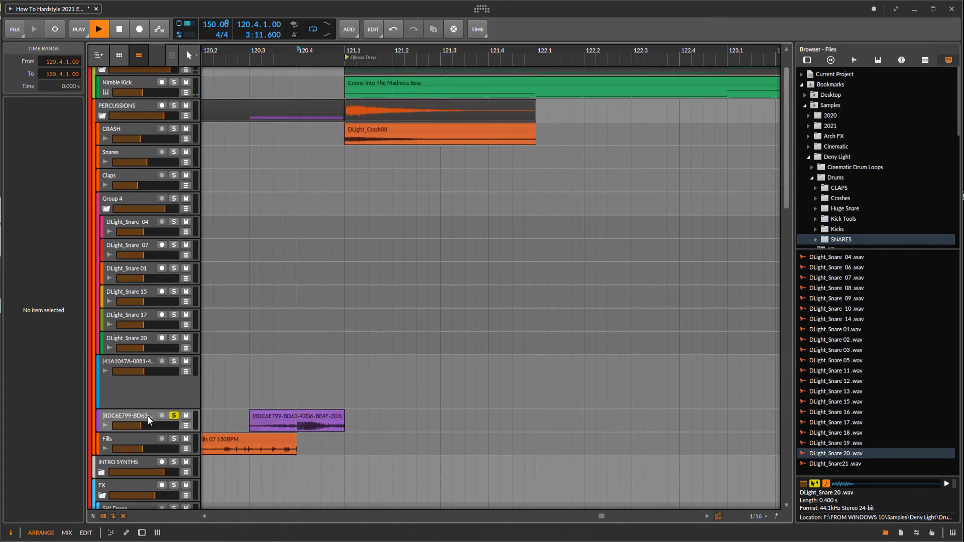
# - Set the stretch mode of the purple snare clip before the drop to Stretch HD and listen to it soloed
pyautogui.click(313, 416)
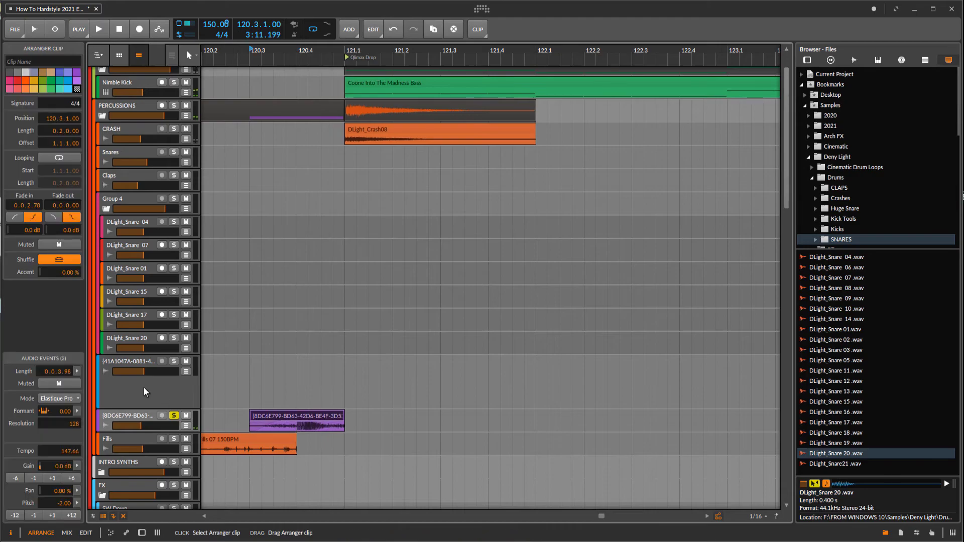
pyautogui.click(73, 400)
pyautogui.click(102, 261)
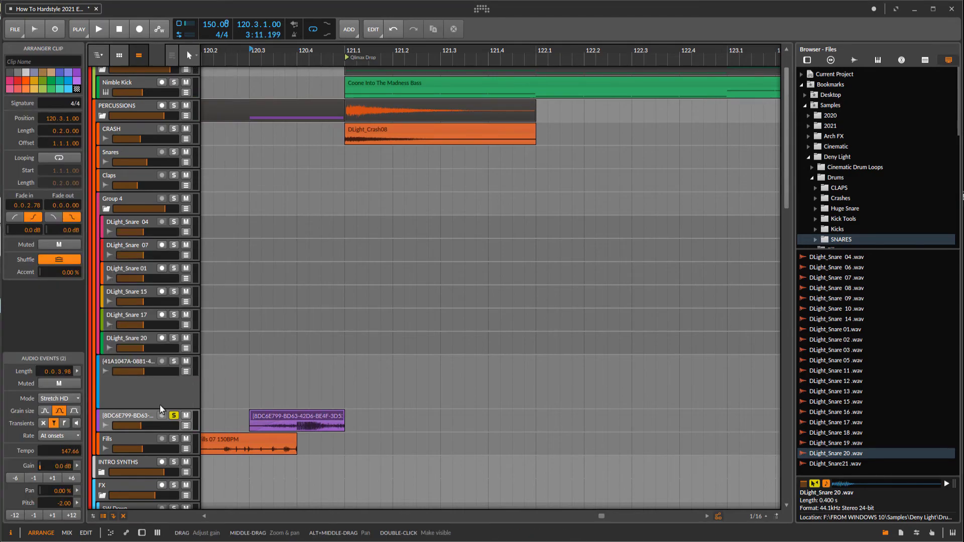
pyautogui.press('space')
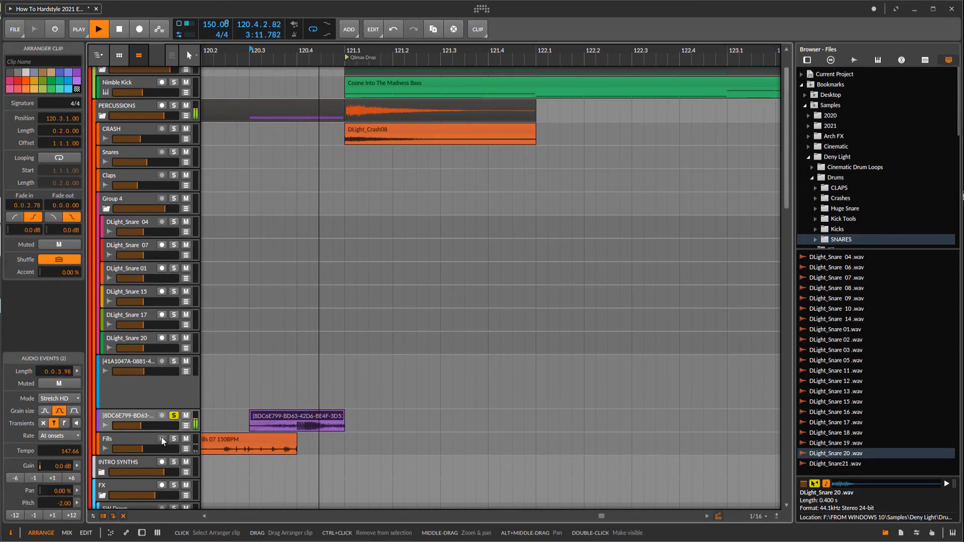
pyautogui.press('space')
pyautogui.press('space')
# - Unsolo the purple snare track and play the transition into the Qlimax Drop in the full mix
pyautogui.scroll(-5, 376, 420)
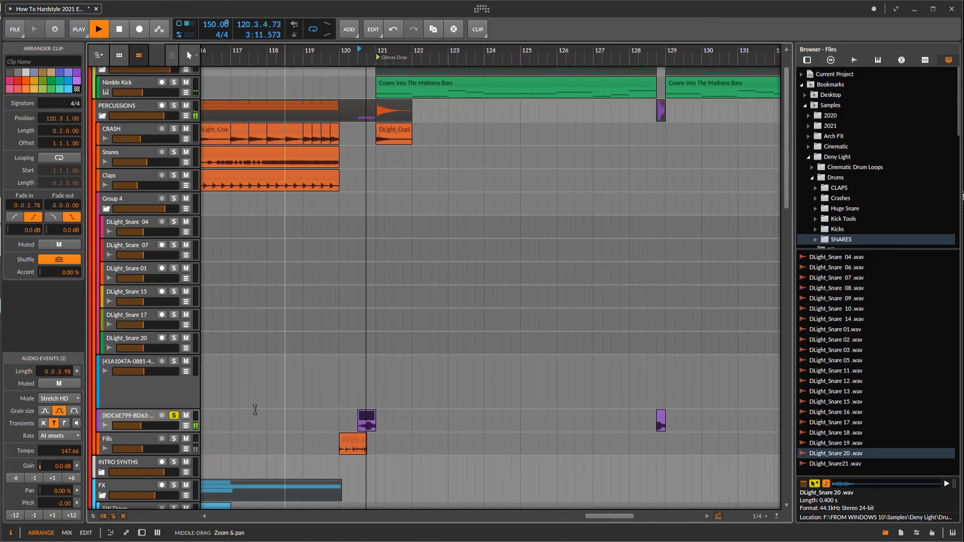
pyautogui.press('space')
pyautogui.click(168, 417)
pyautogui.click(174, 415)
pyautogui.press('space')
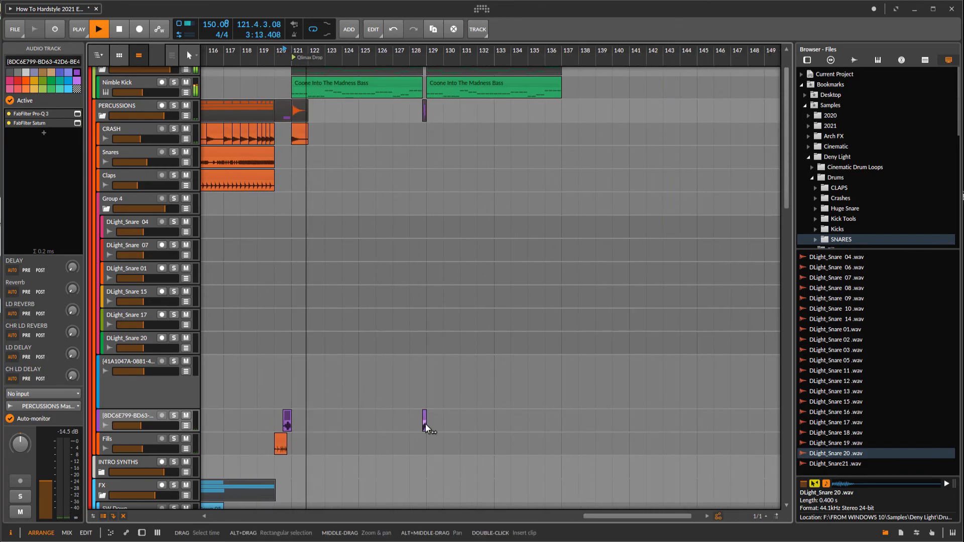
# - Set the stretch mode of the purple snare clip at 128.4.1.00 to Stretch HD
pyautogui.scroll(5, 425, 425)
pyautogui.click(404, 424)
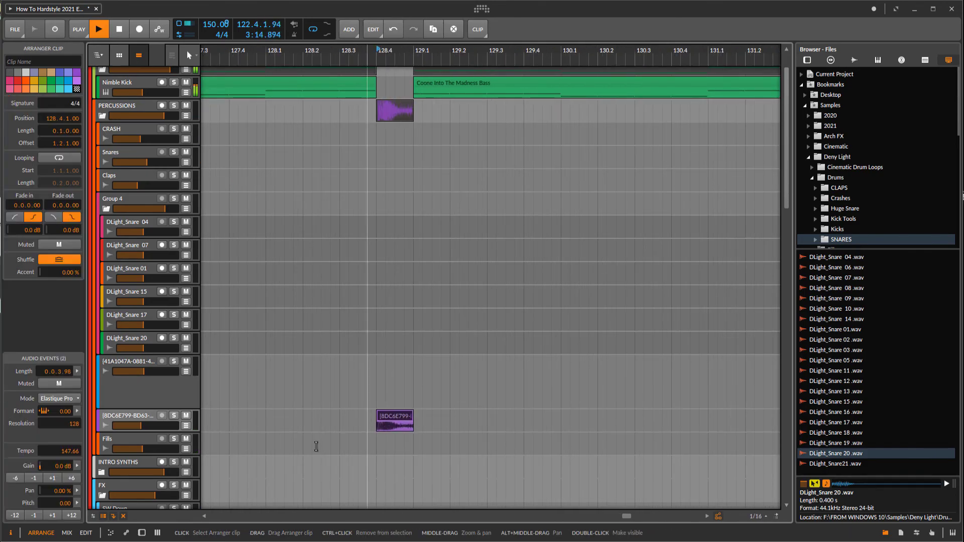
pyautogui.click(71, 396)
pyautogui.click(94, 260)
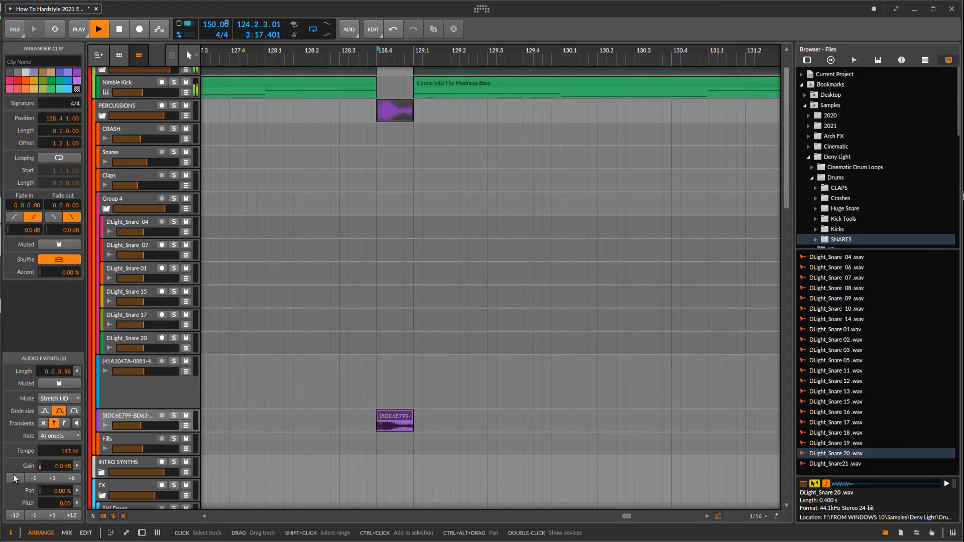
# - Play from 128.3.1.00 to check the snare hit in the kick gap before bar 129
pyautogui.press('space')
pyautogui.click(339, 427)
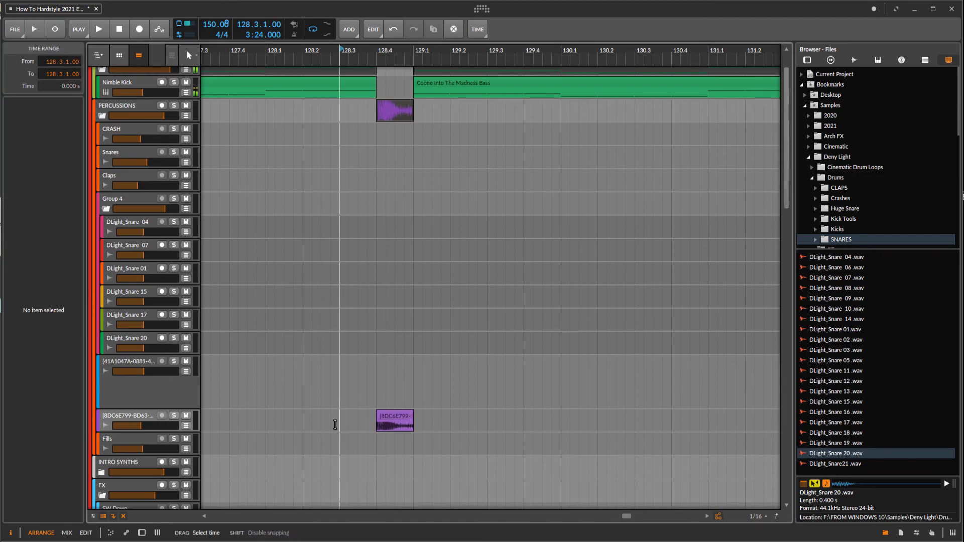
pyautogui.press('space')
pyautogui.moveTo(309, 430); pyautogui.dragTo(526, 439)
pyautogui.moveTo(478, 404); pyautogui.dragTo(478, 391)
pyautogui.press('space')
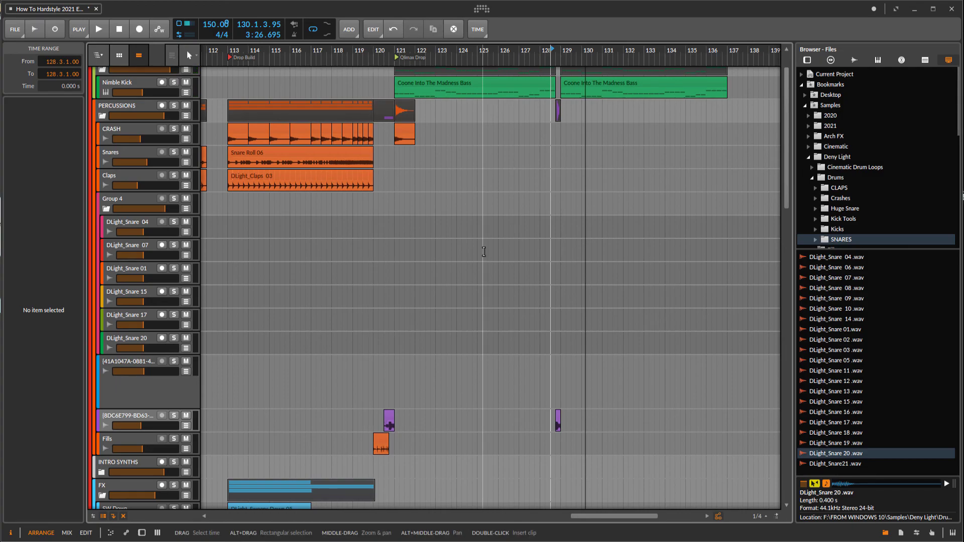
# - Go back to the break section and expand the Cinematic folder in the sample bookmarks
pyautogui.hscroll(4, 484, 252)
pyautogui.scroll(-3, 424, 249)
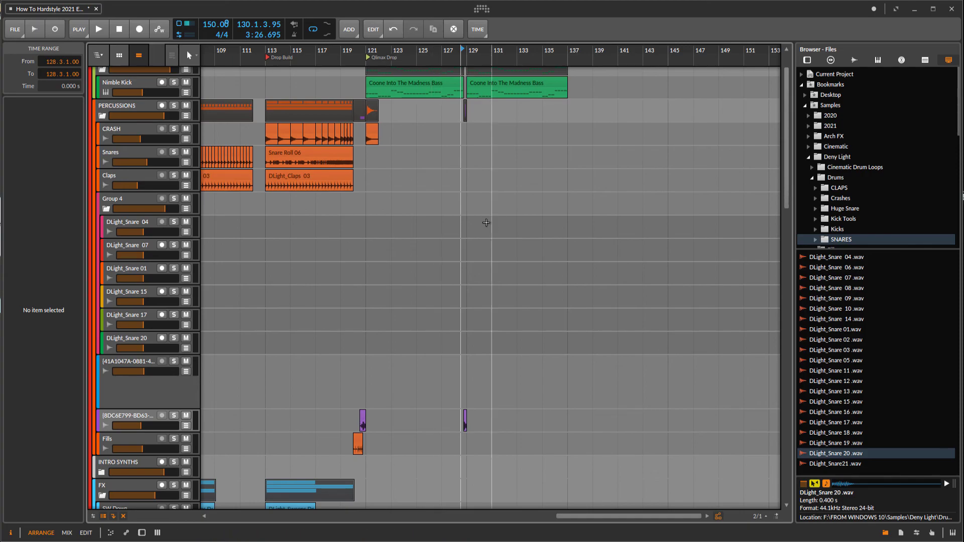
pyautogui.scroll(-8, 514, 273)
pyautogui.scroll(5, 220, 307)
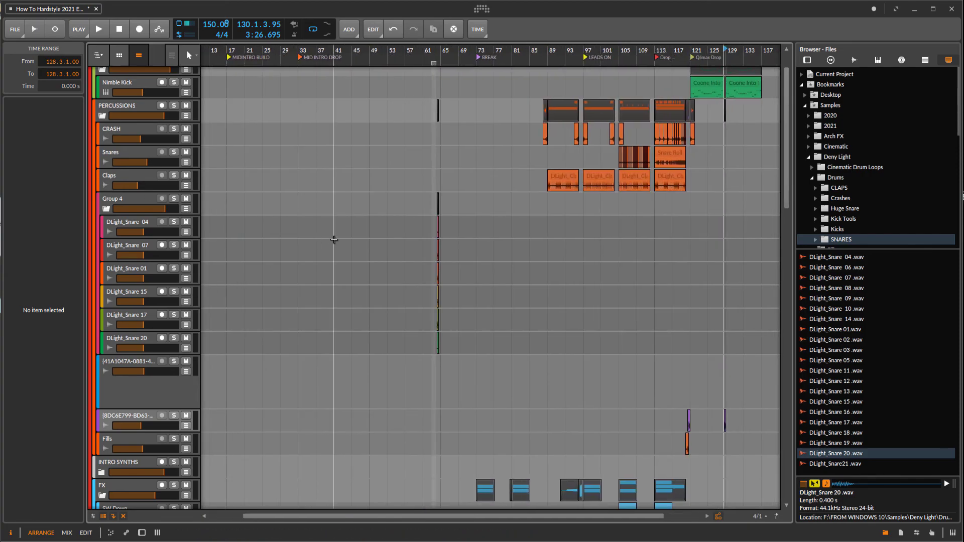
pyautogui.scroll(-3, 333, 241)
pyautogui.scroll(4, 556, 261)
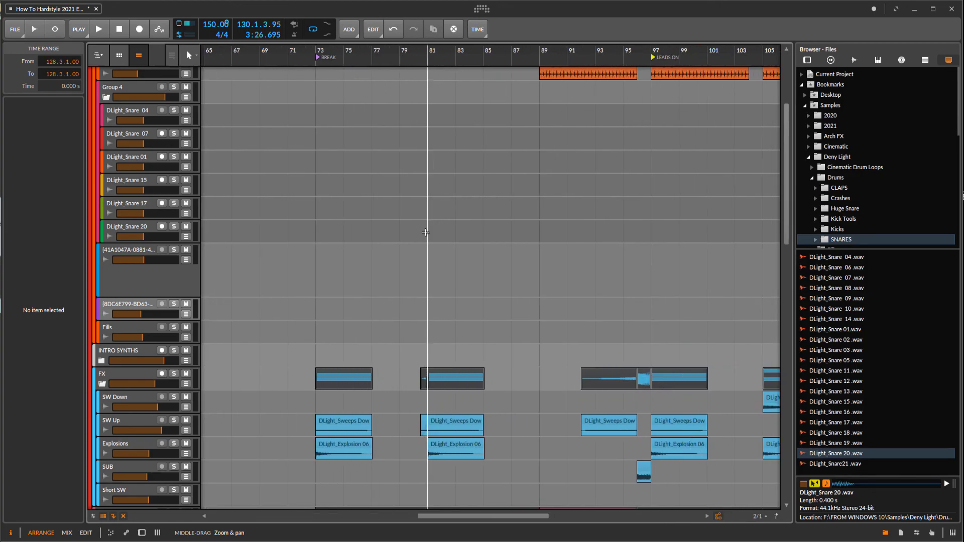
pyautogui.click(854, 156)
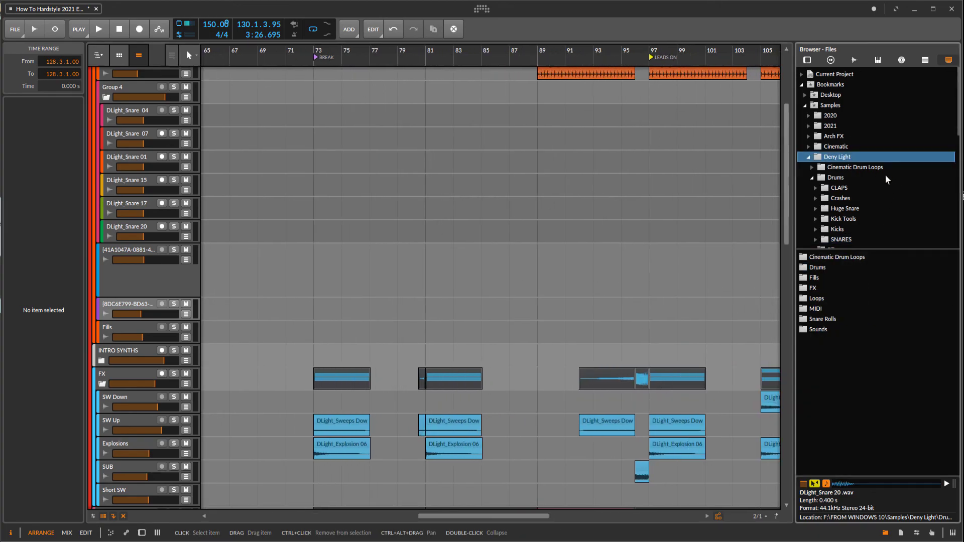
pyautogui.click(809, 148)
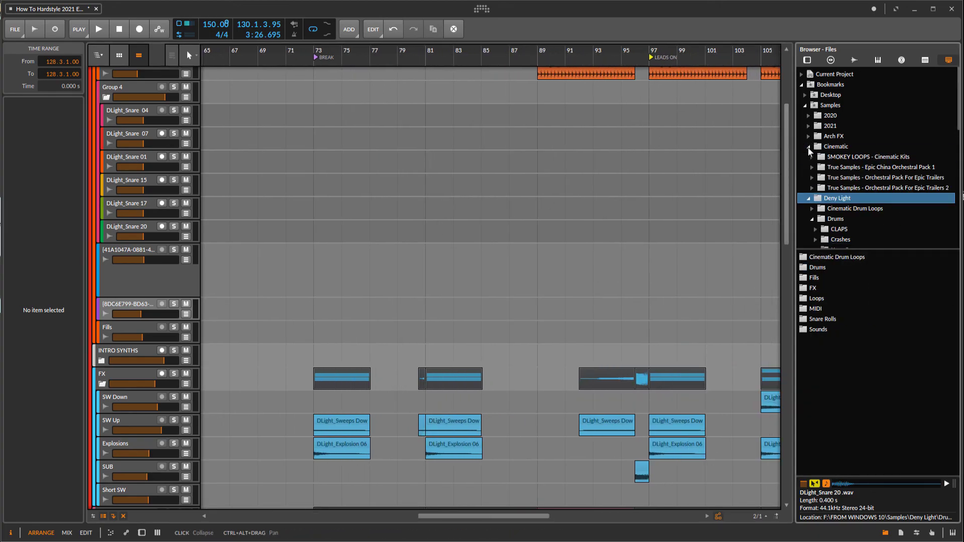